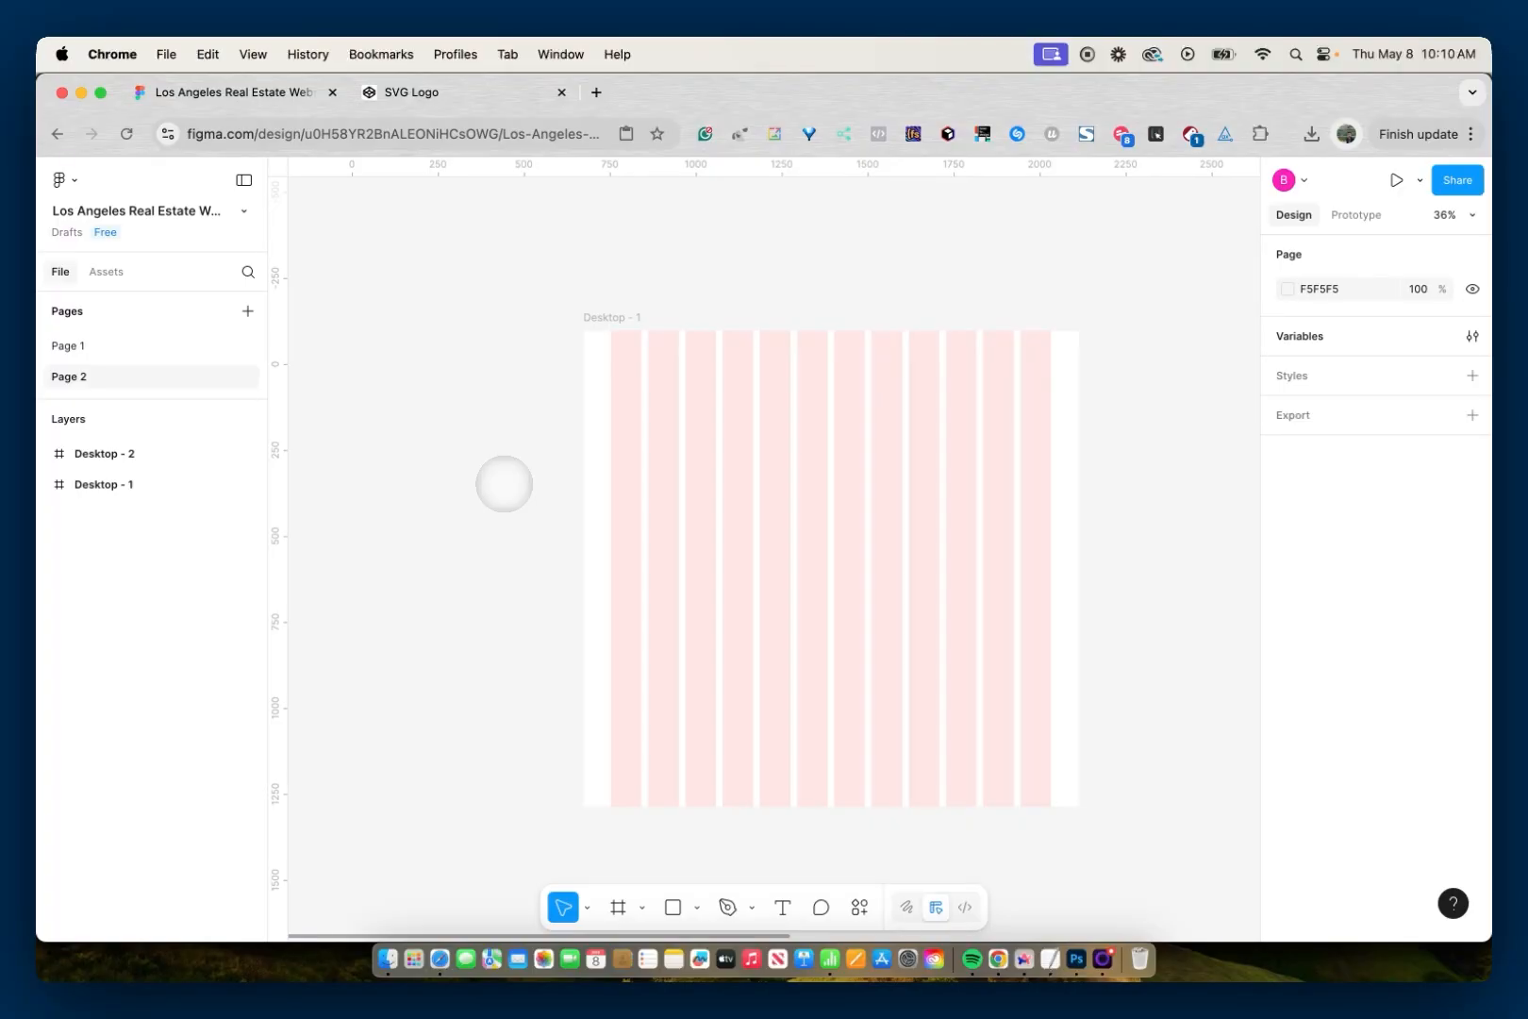
# - Check the column count, margin and gutter in the layout guide settings of the Desktop - 1 frame
pyautogui.click(587, 319)
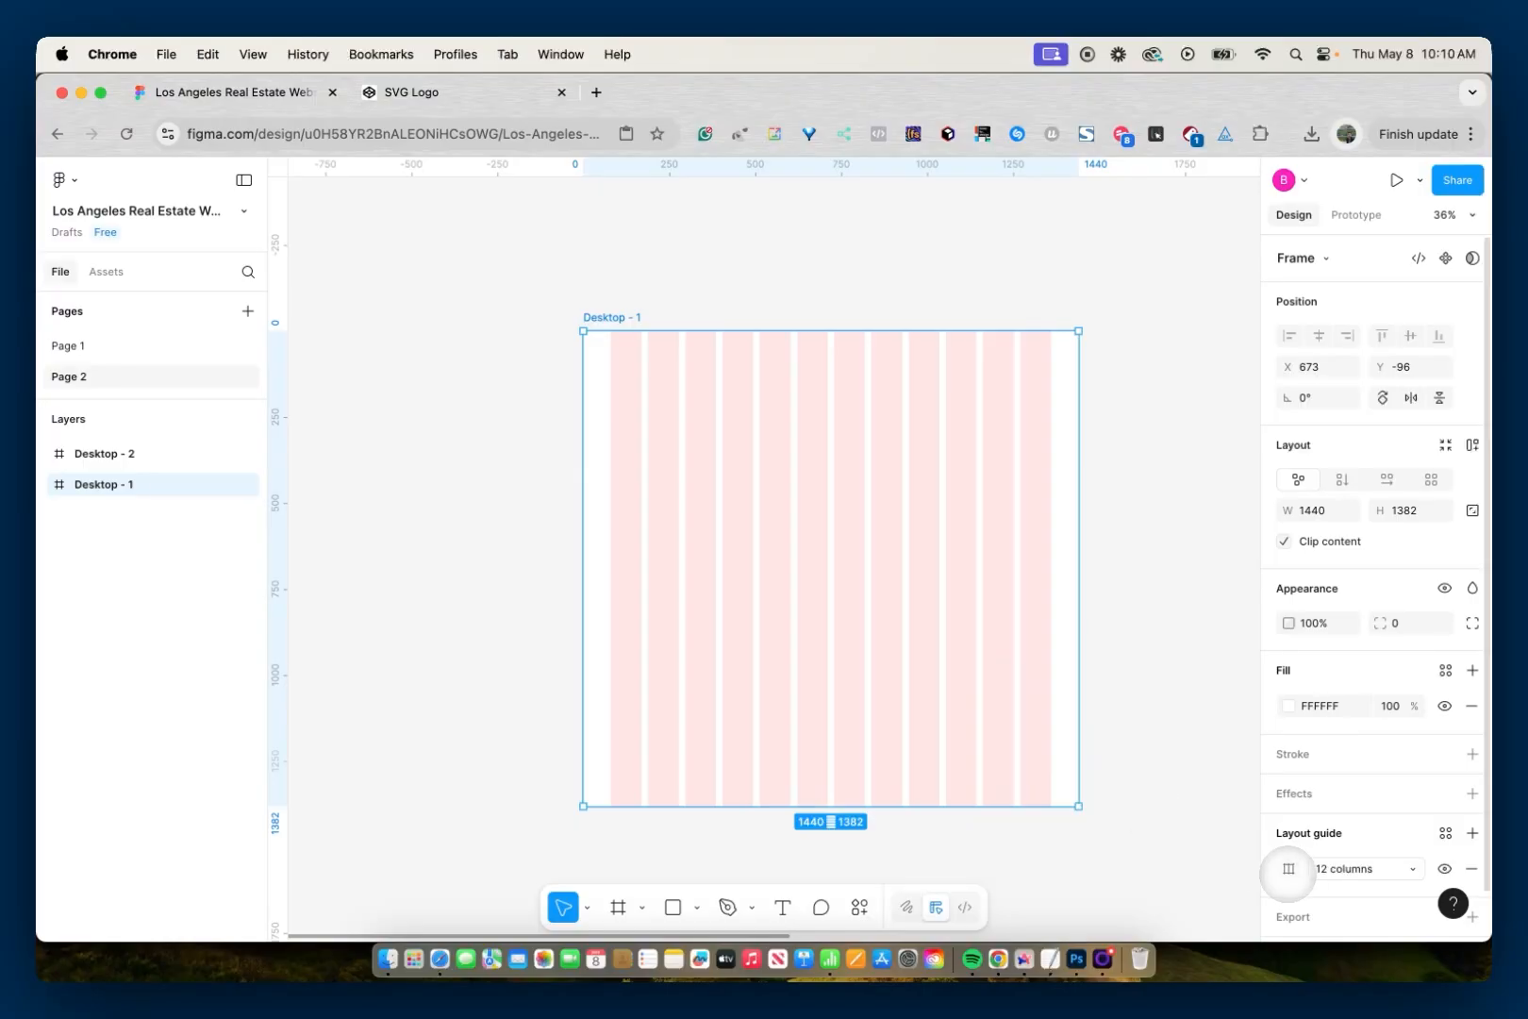
pyautogui.click(1288, 868)
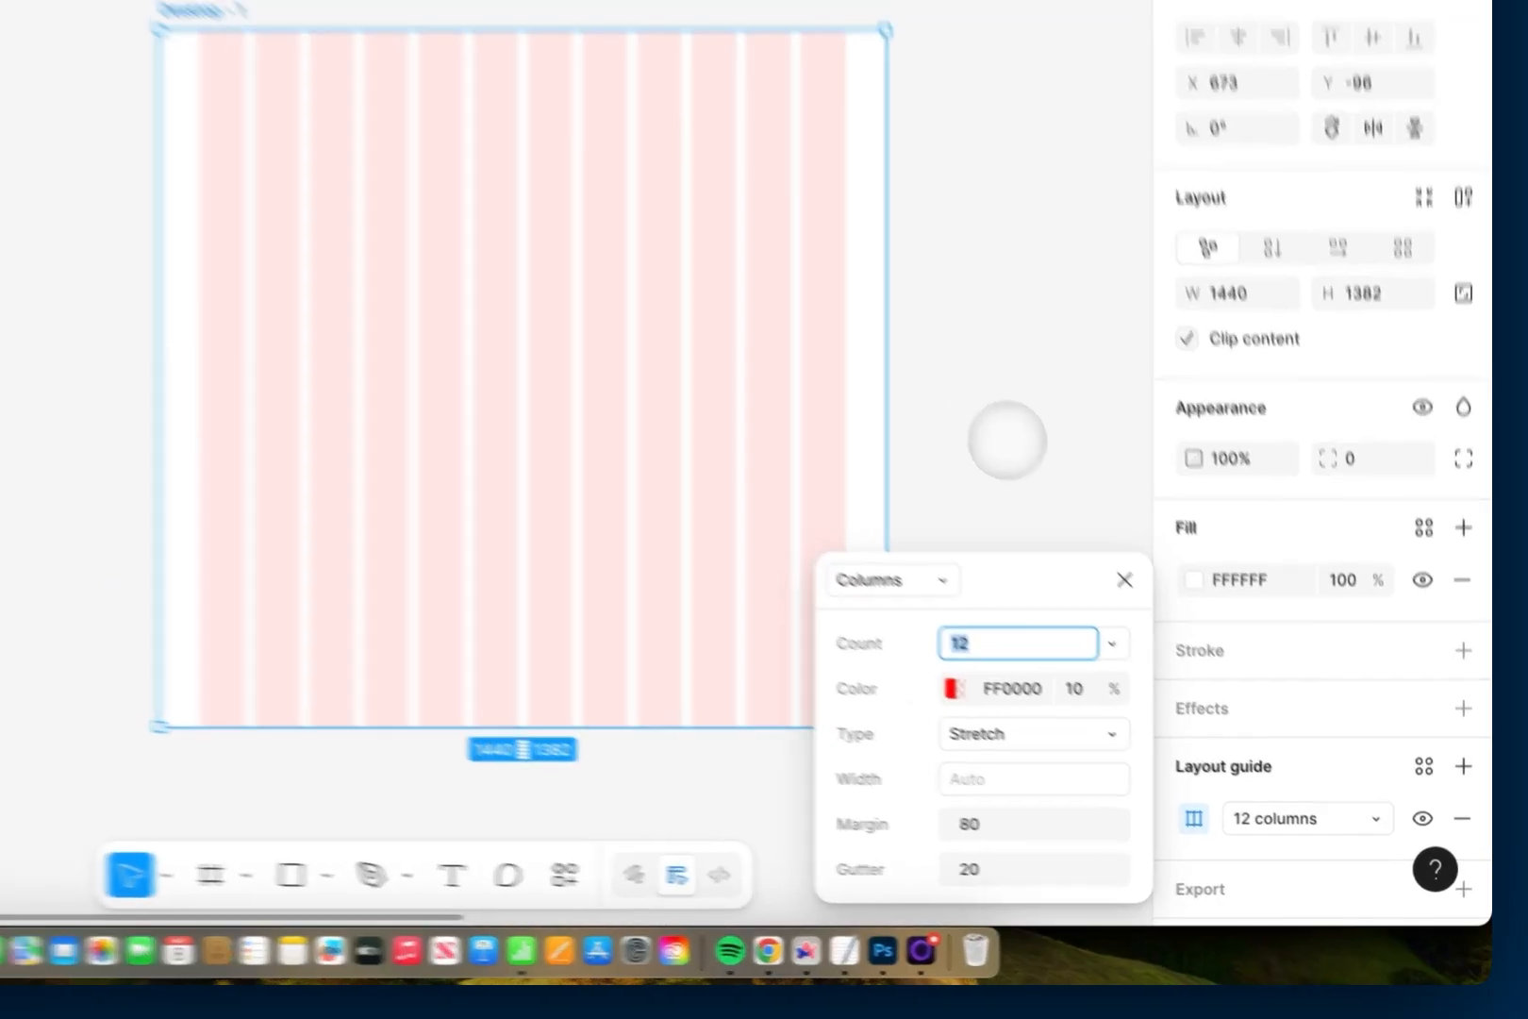
pyautogui.click(1005, 433)
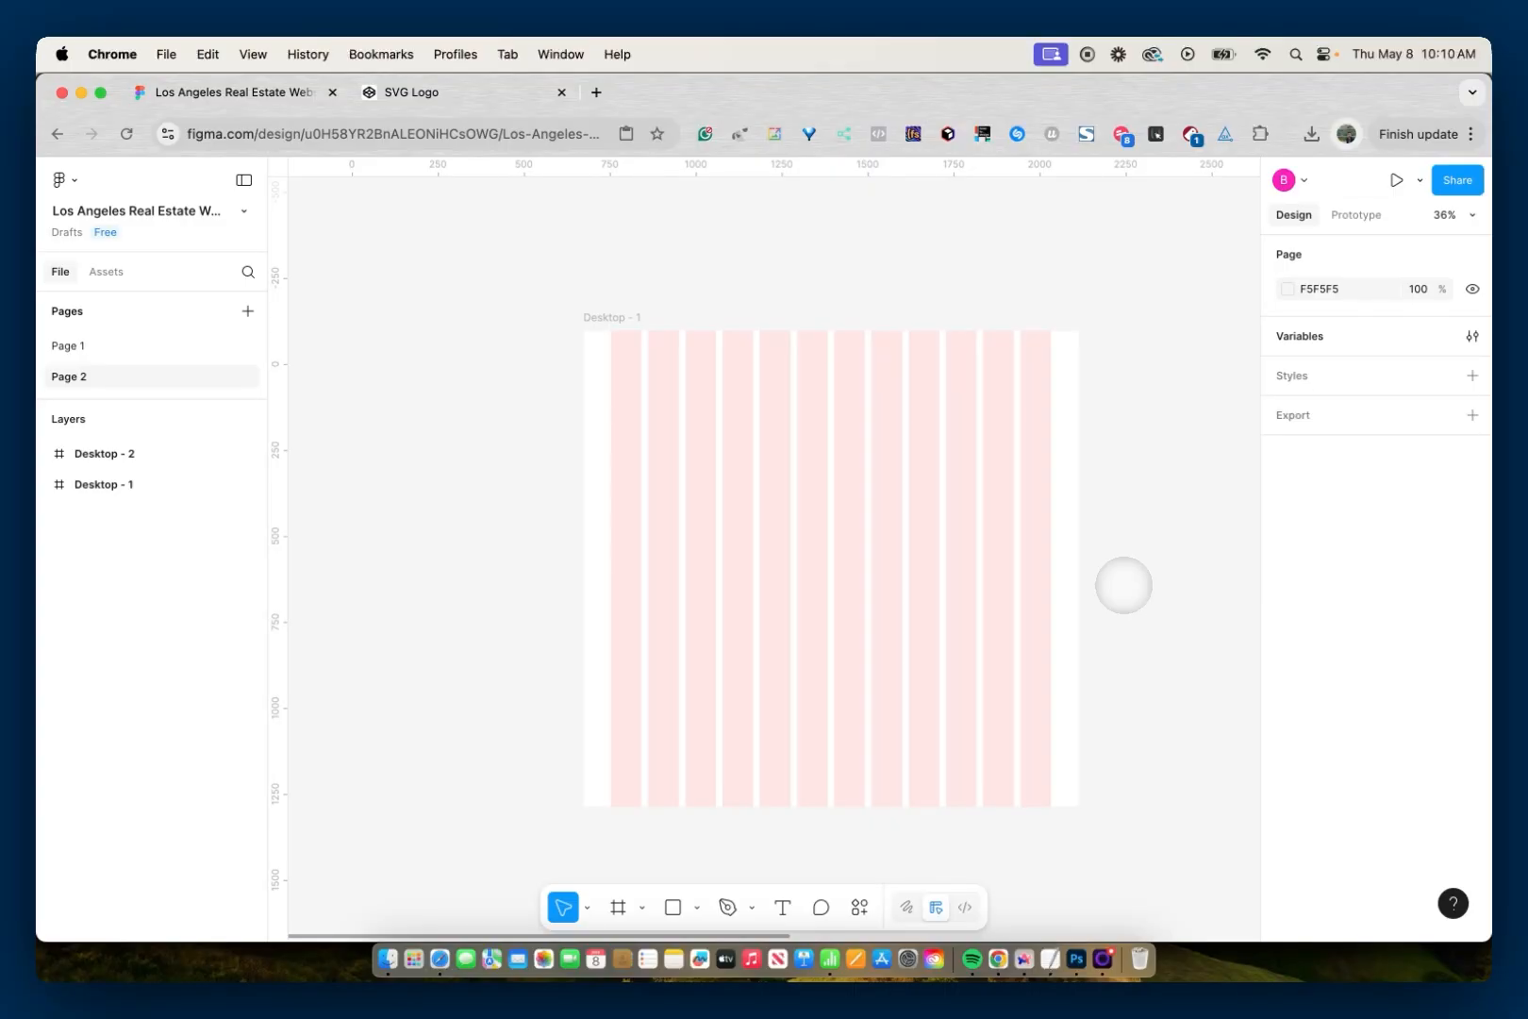
# - Inspect the widths of the two-column and three-column bars in the Desktop - 2 frame
pyautogui.hscroll(10, 1124, 584)
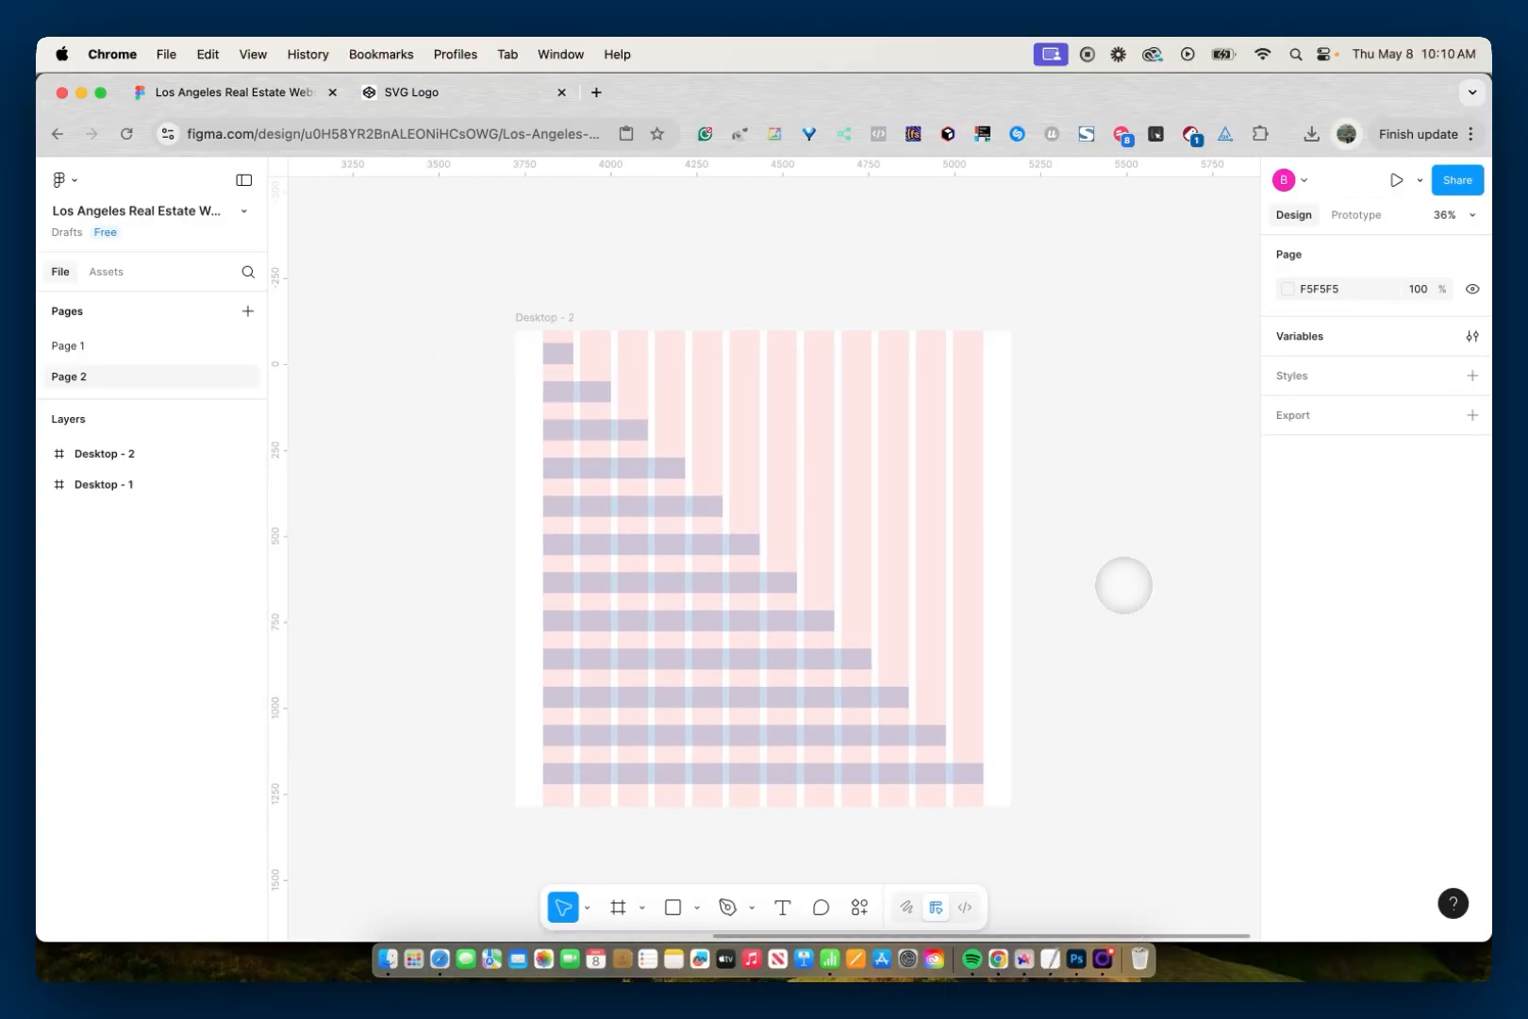
pyautogui.hscroll(3, 1123, 585)
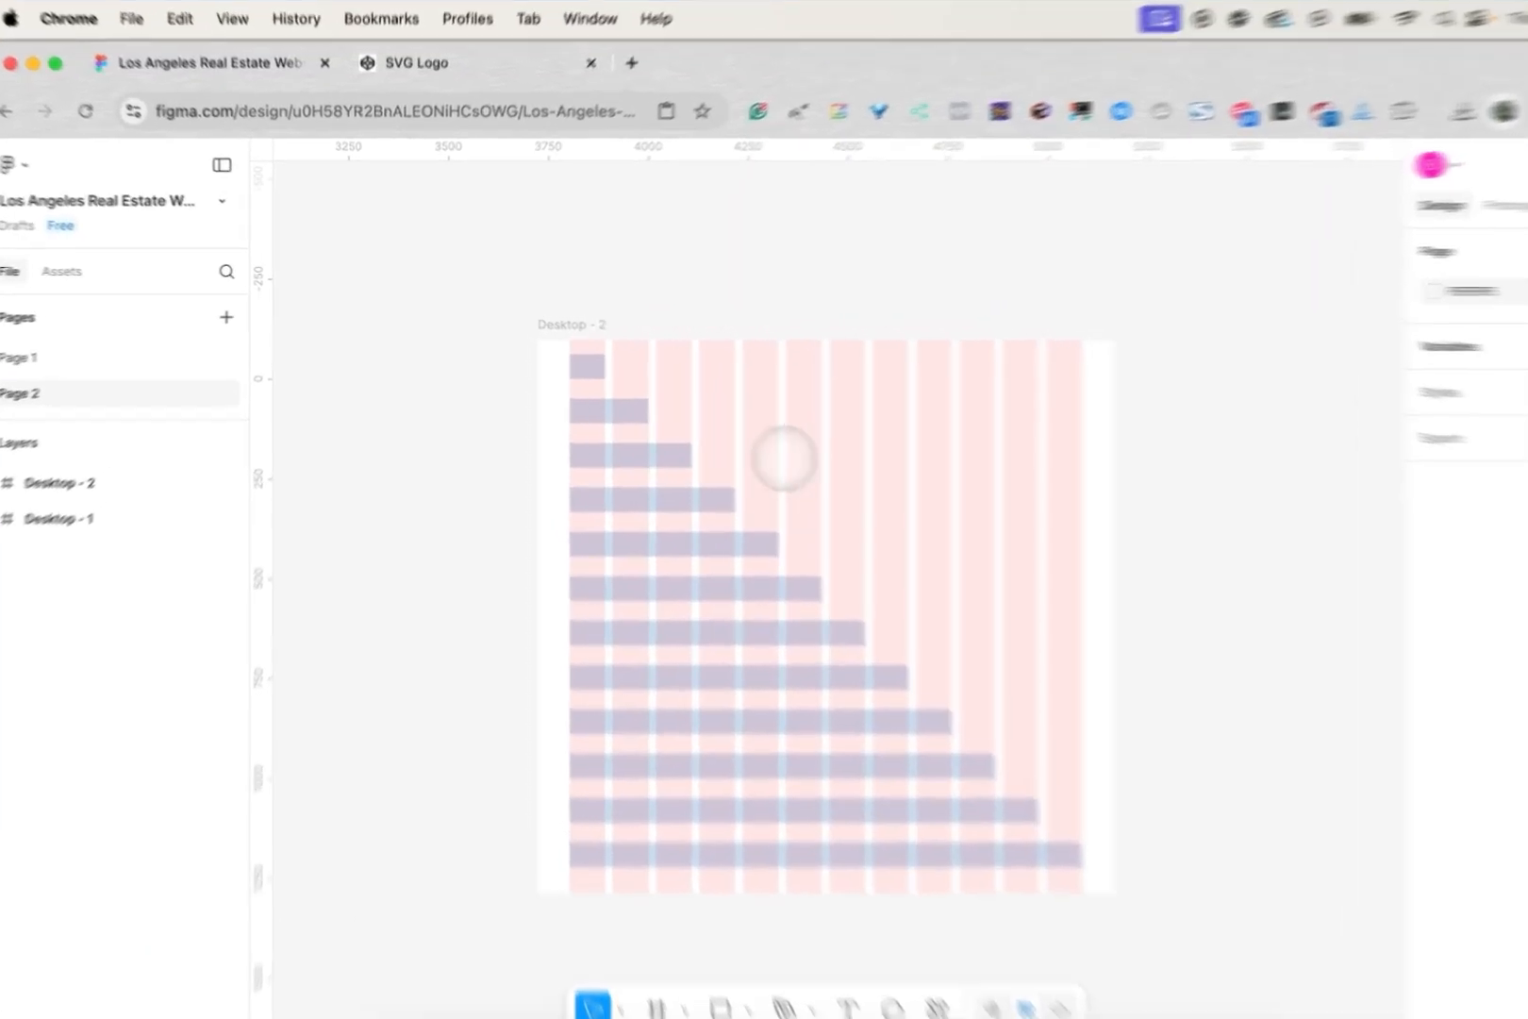
pyautogui.click(568, 355)
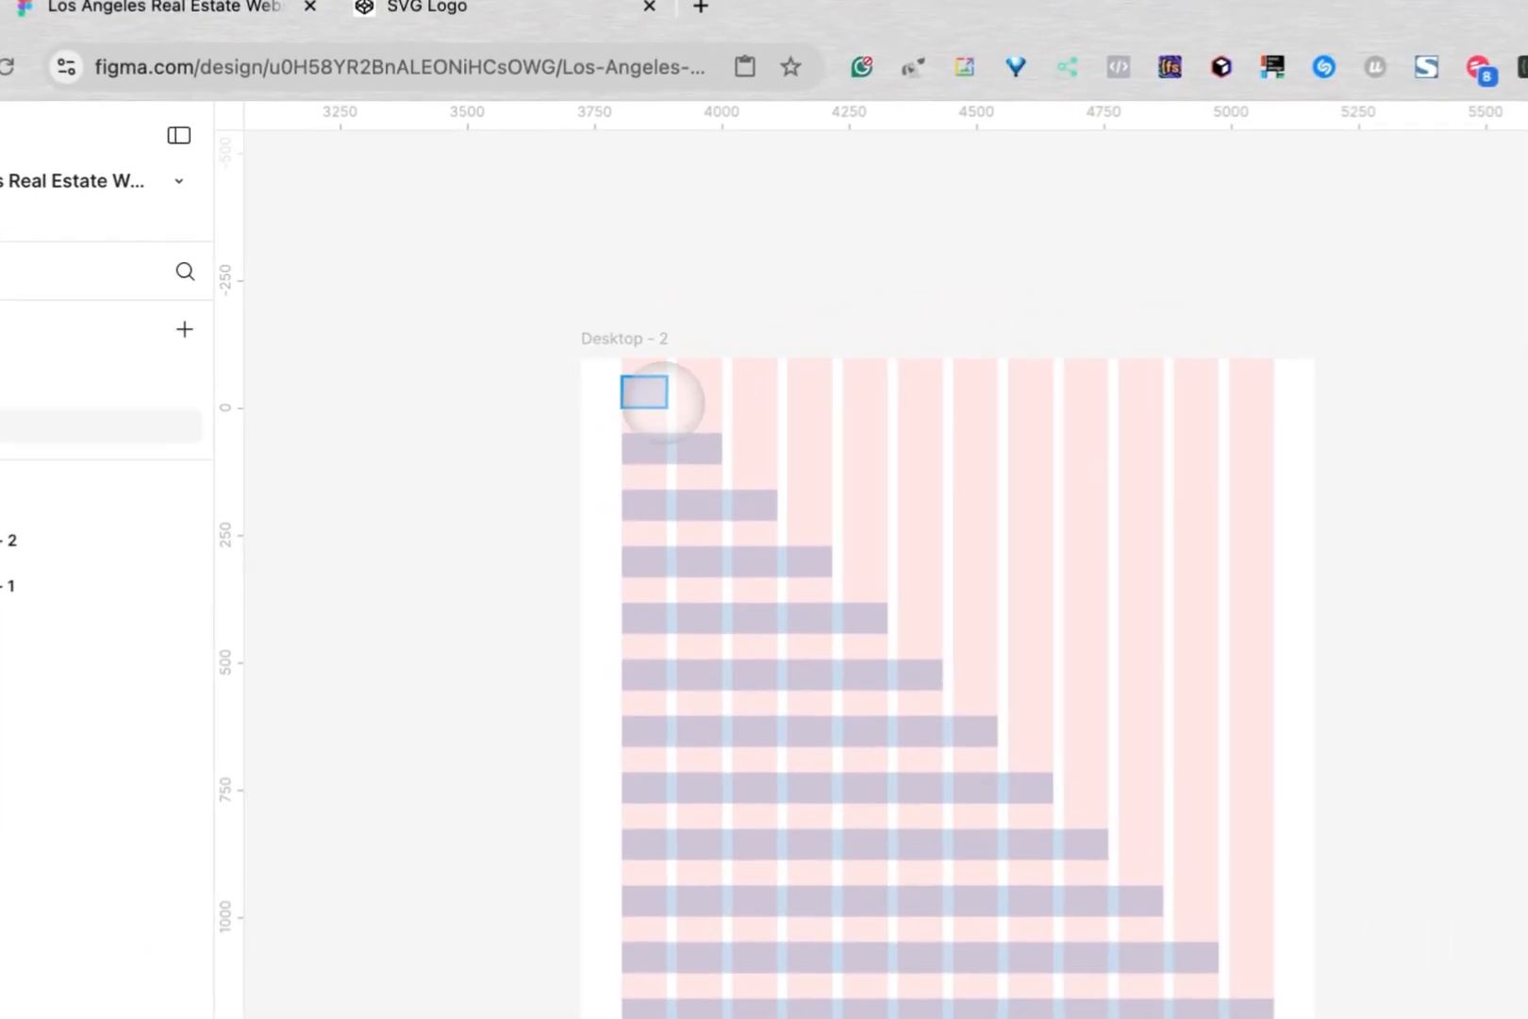
pyautogui.click(687, 445)
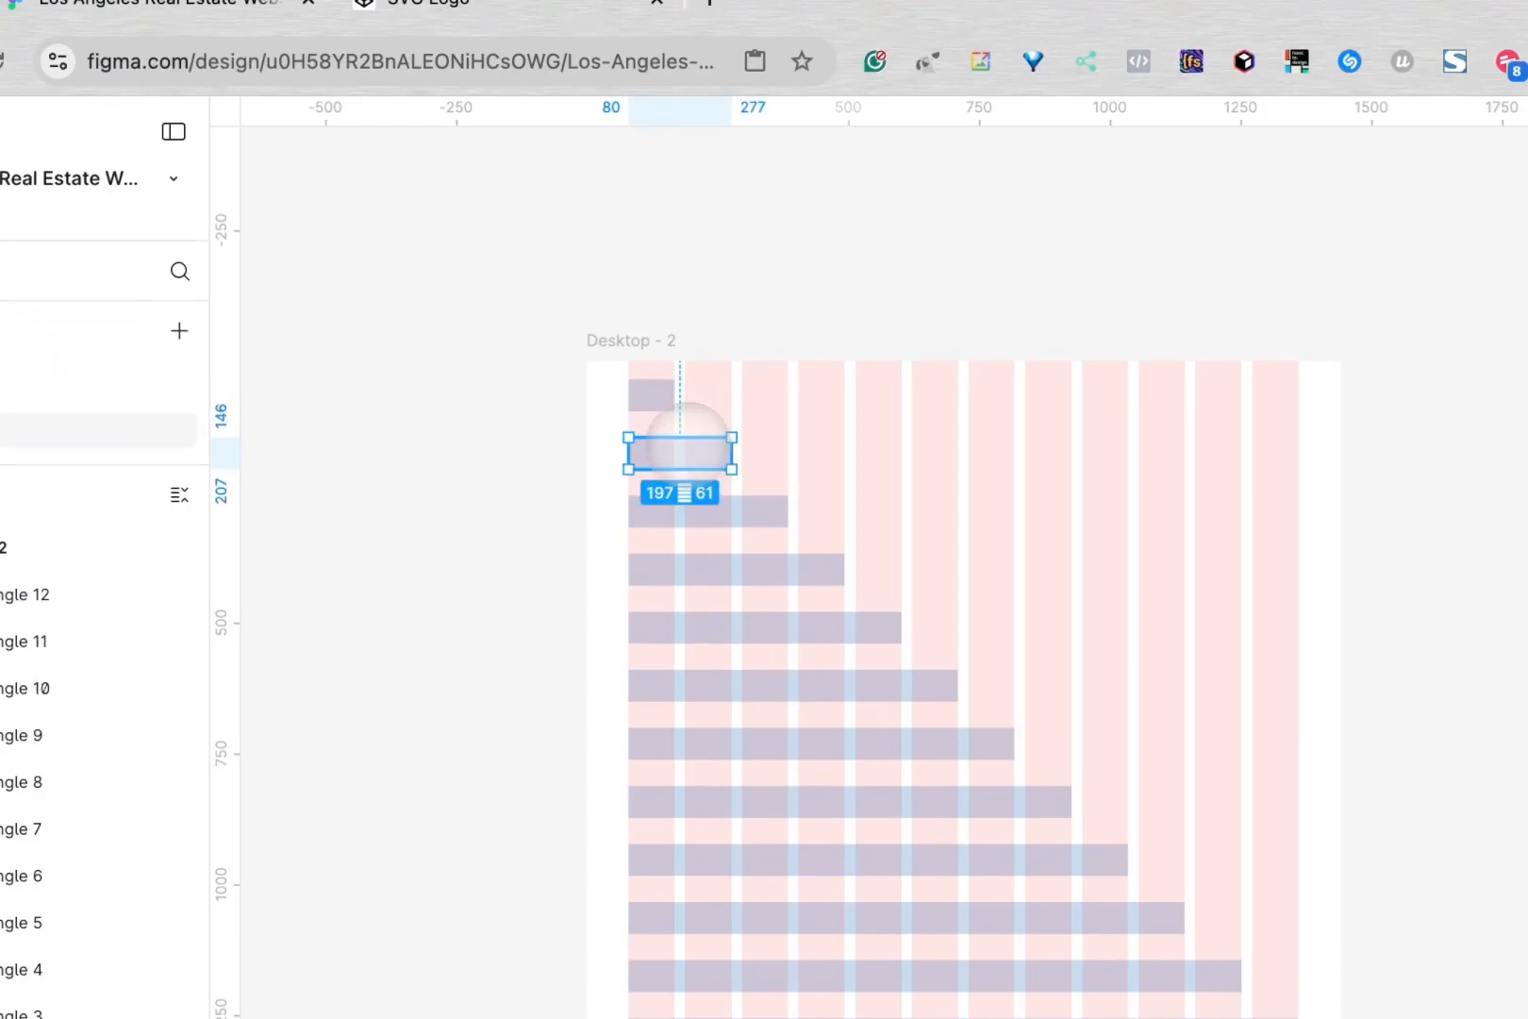
pyautogui.click(692, 505)
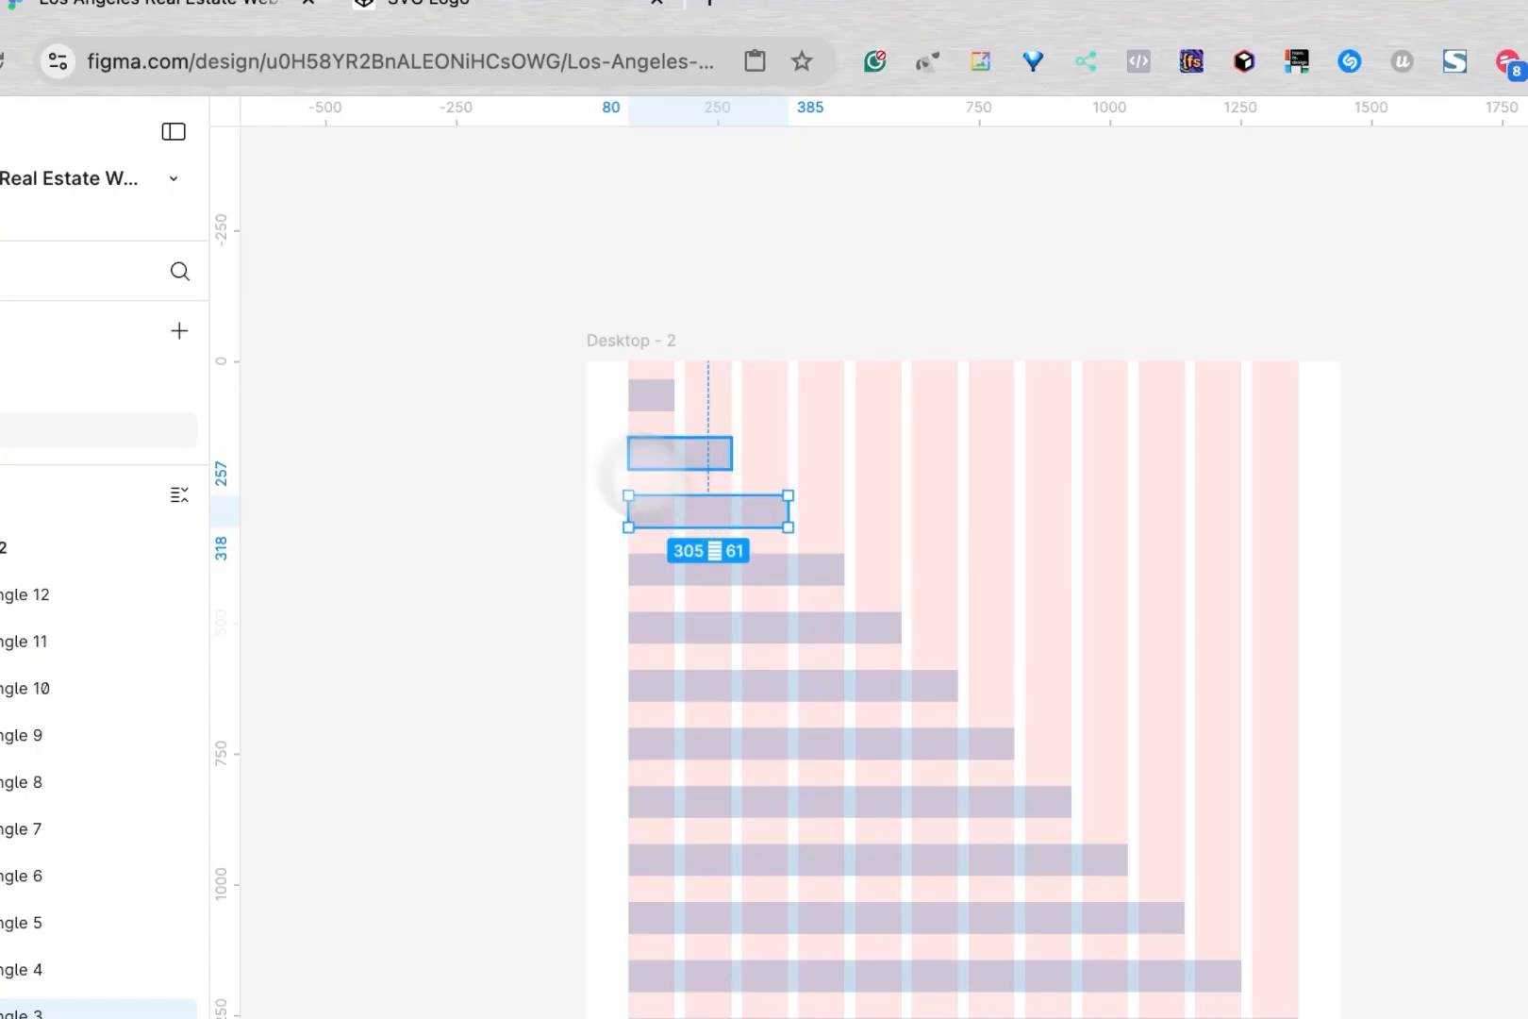
pyautogui.click(495, 408)
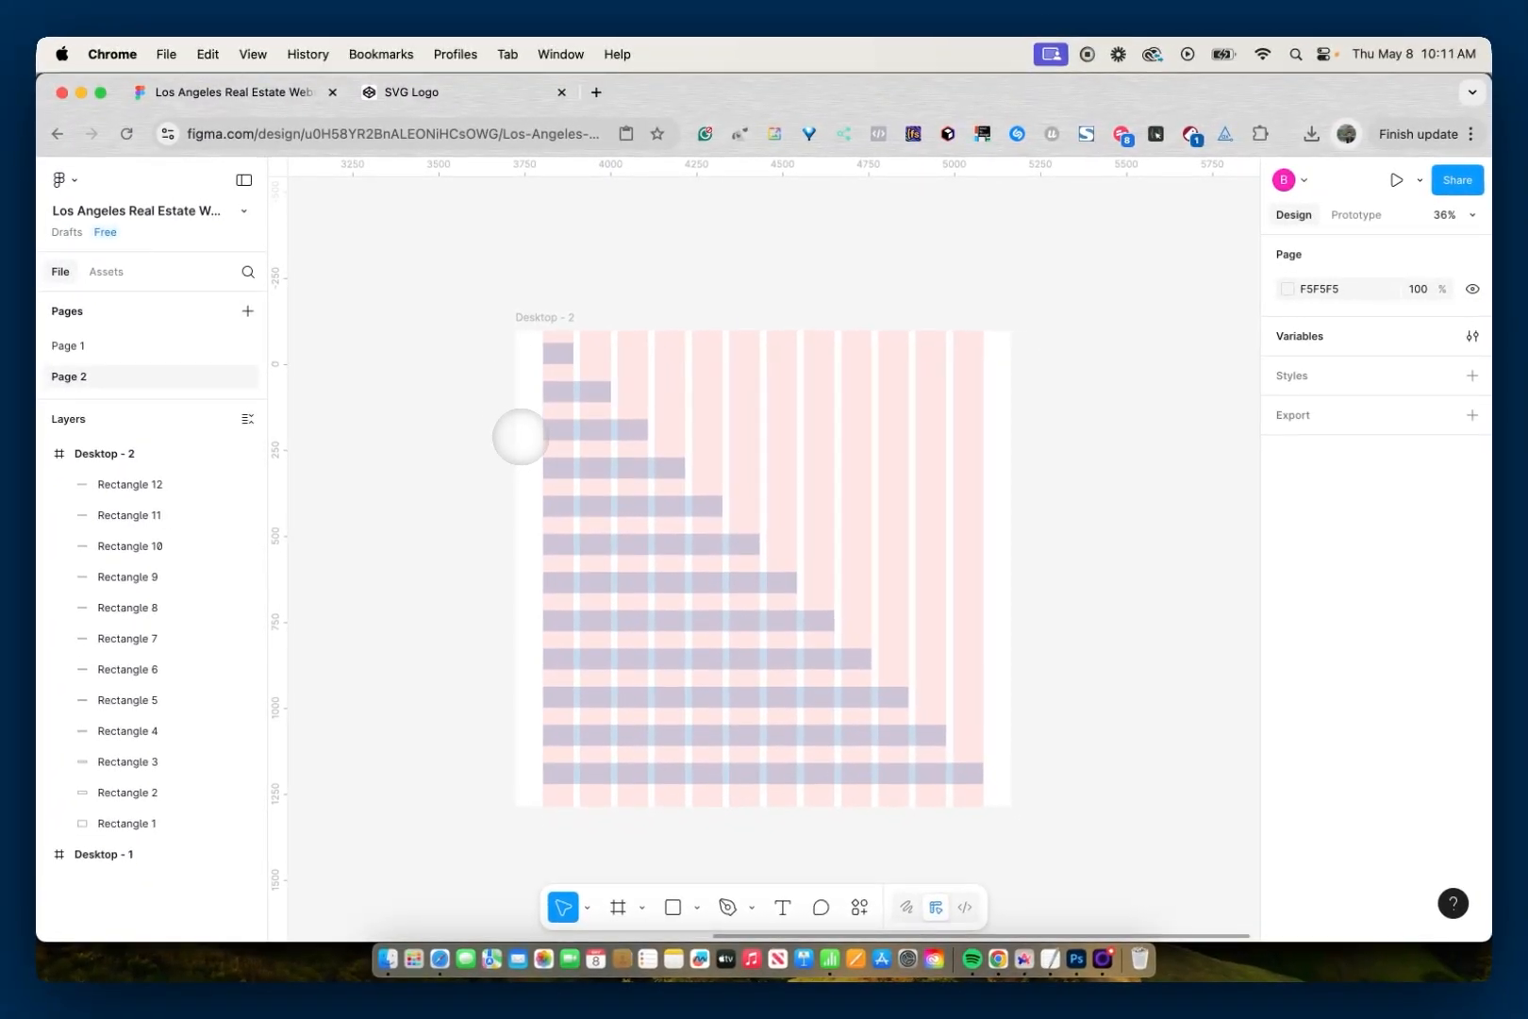
# - Create a number variable named One Column with value 88 from the width of the one-column bar in Desktop - 2
pyautogui.click(552, 357)
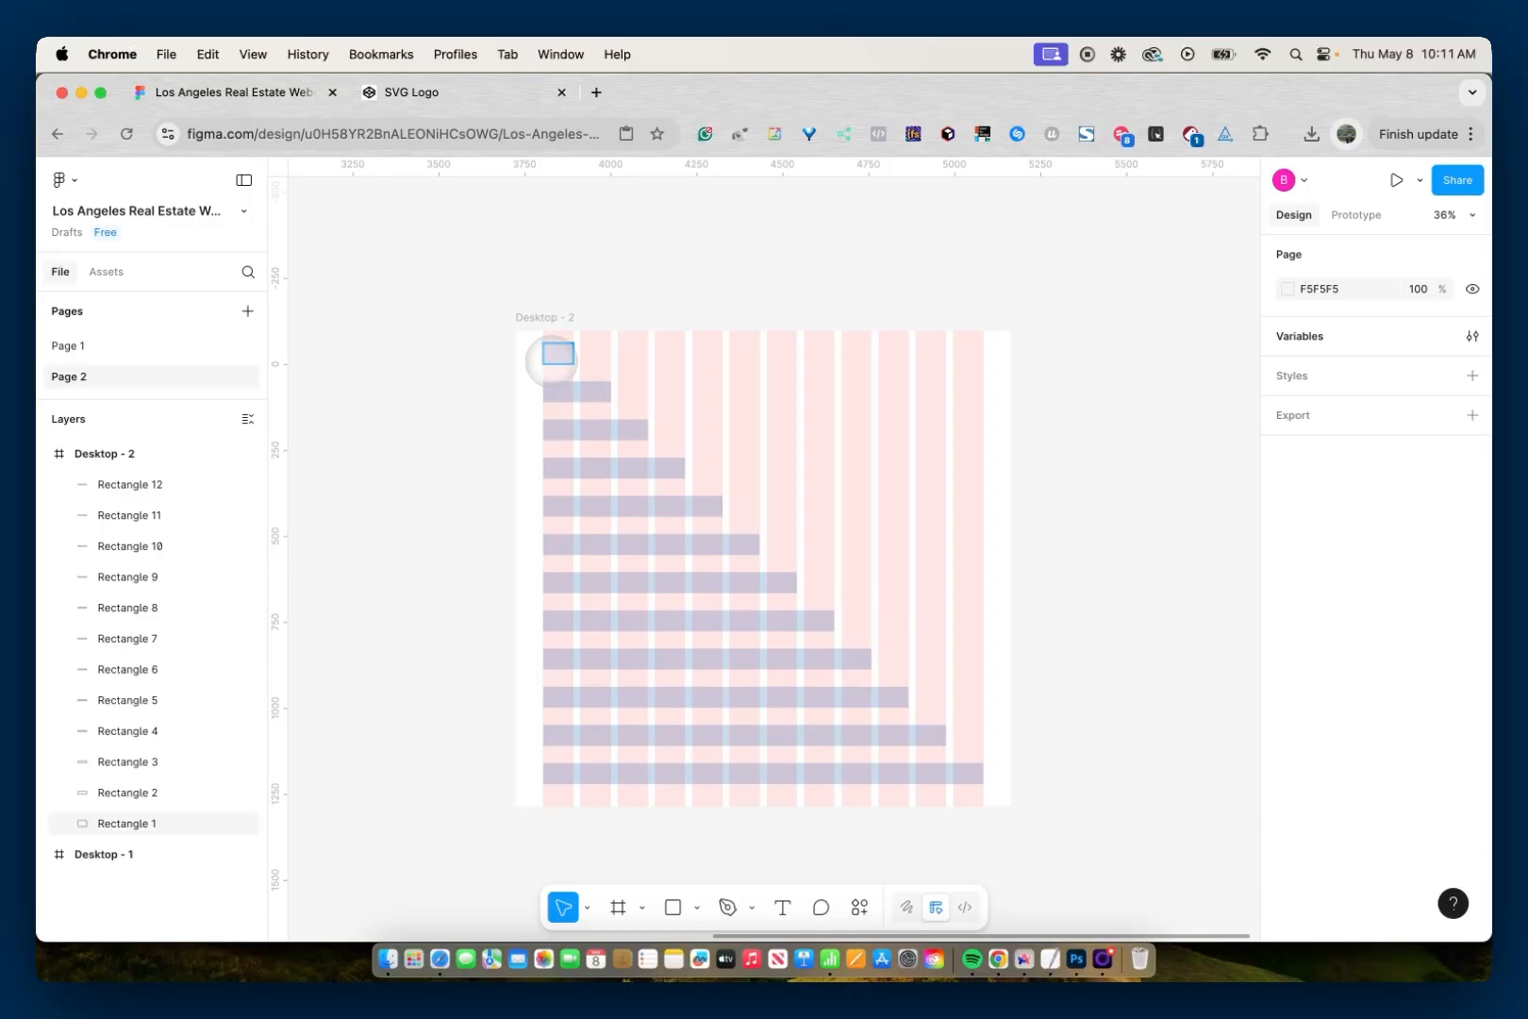
pyautogui.click(552, 355)
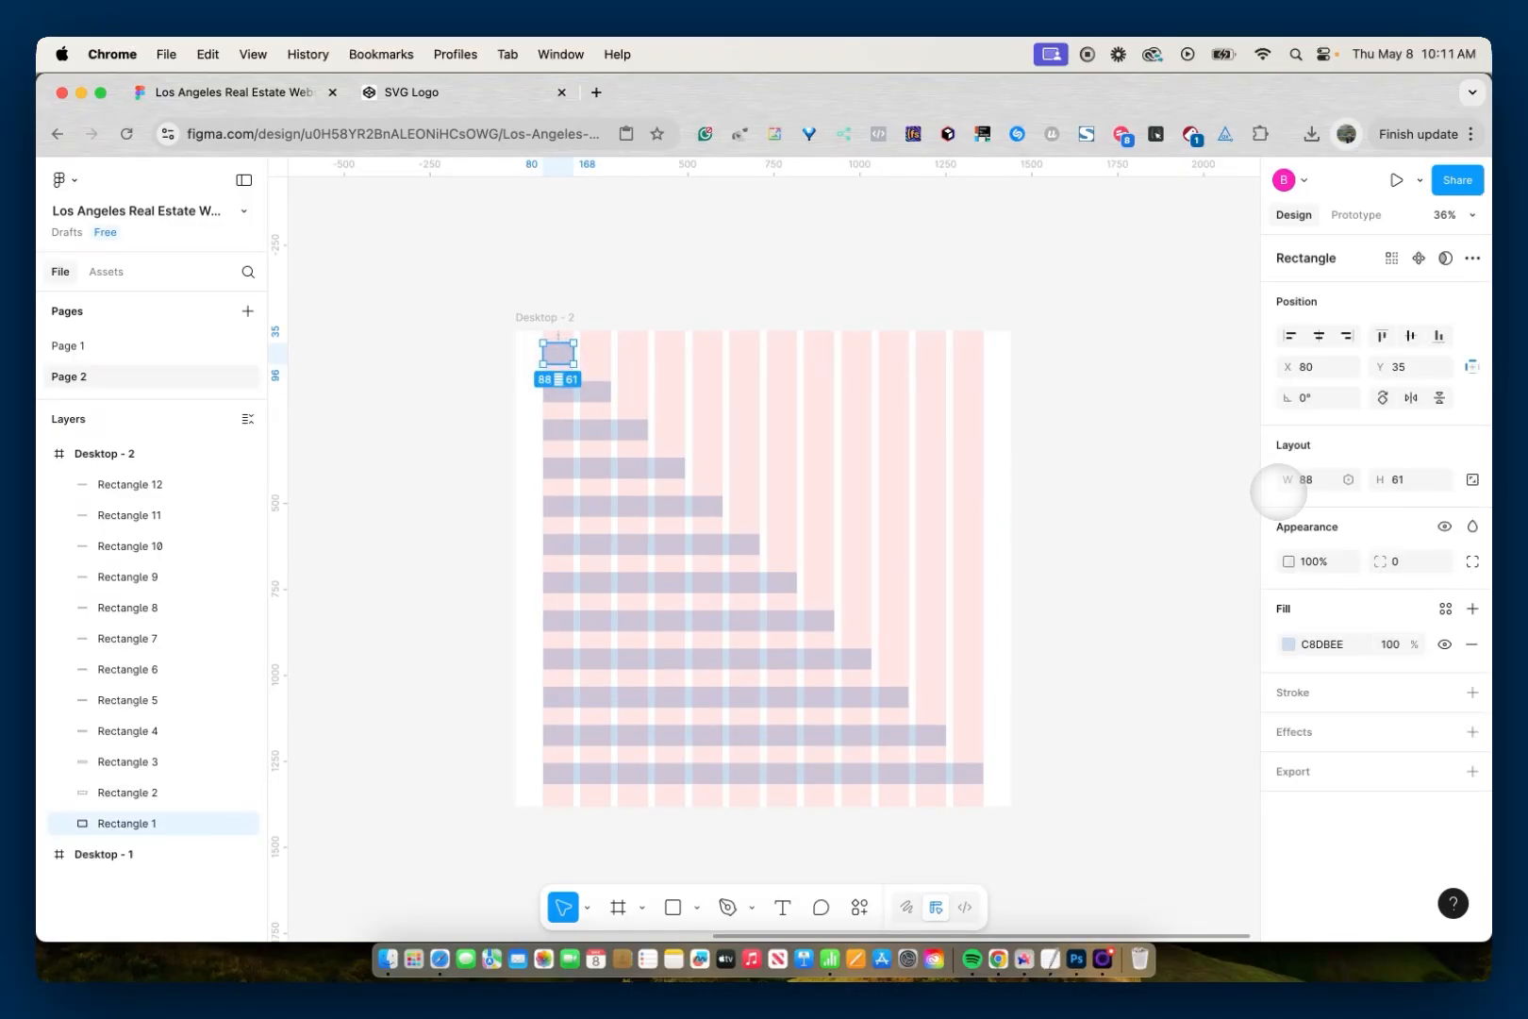
pyautogui.click(1348, 479)
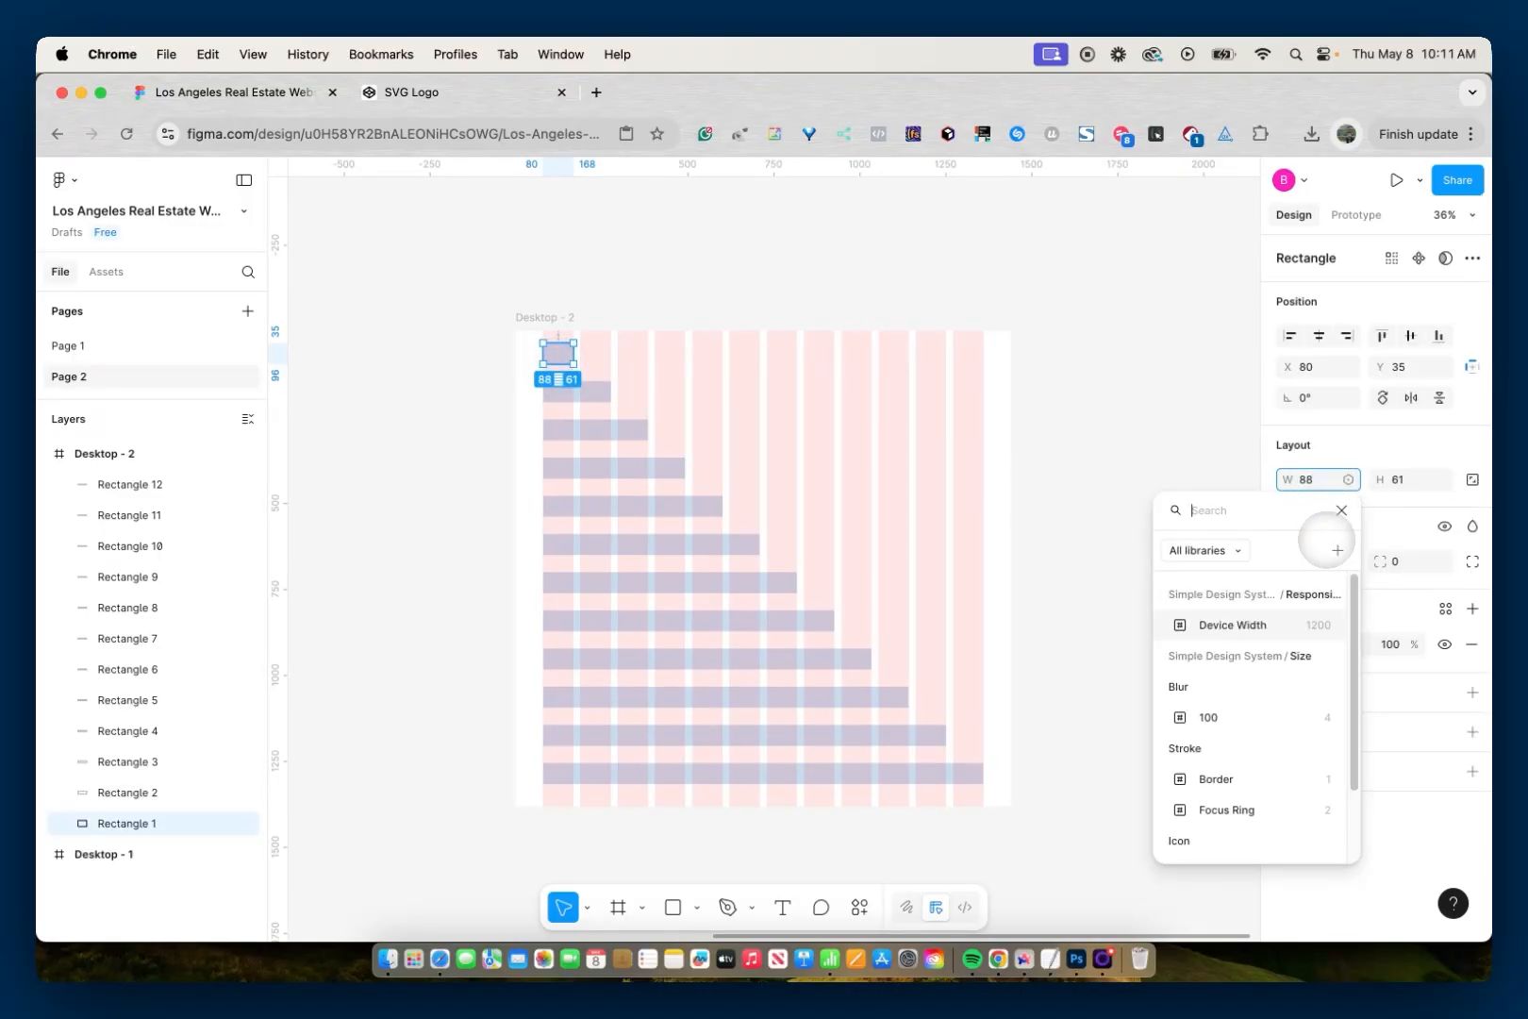
pyautogui.click(1337, 550)
pyautogui.doubleClick(1071, 595)
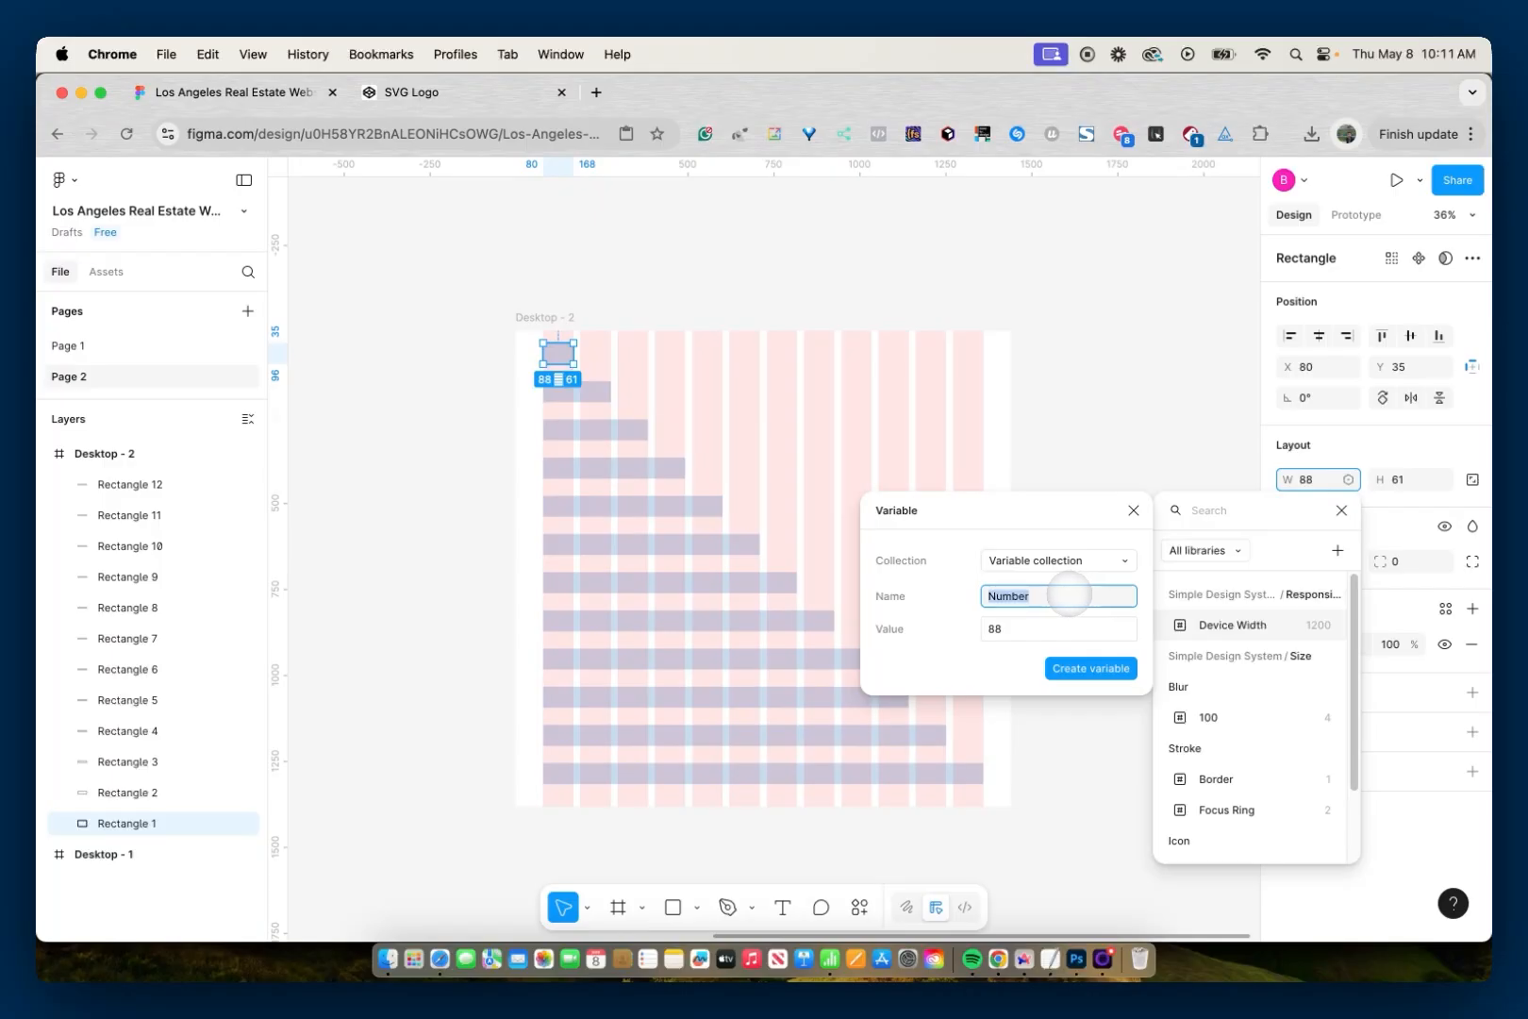
pyautogui.write('One Column')
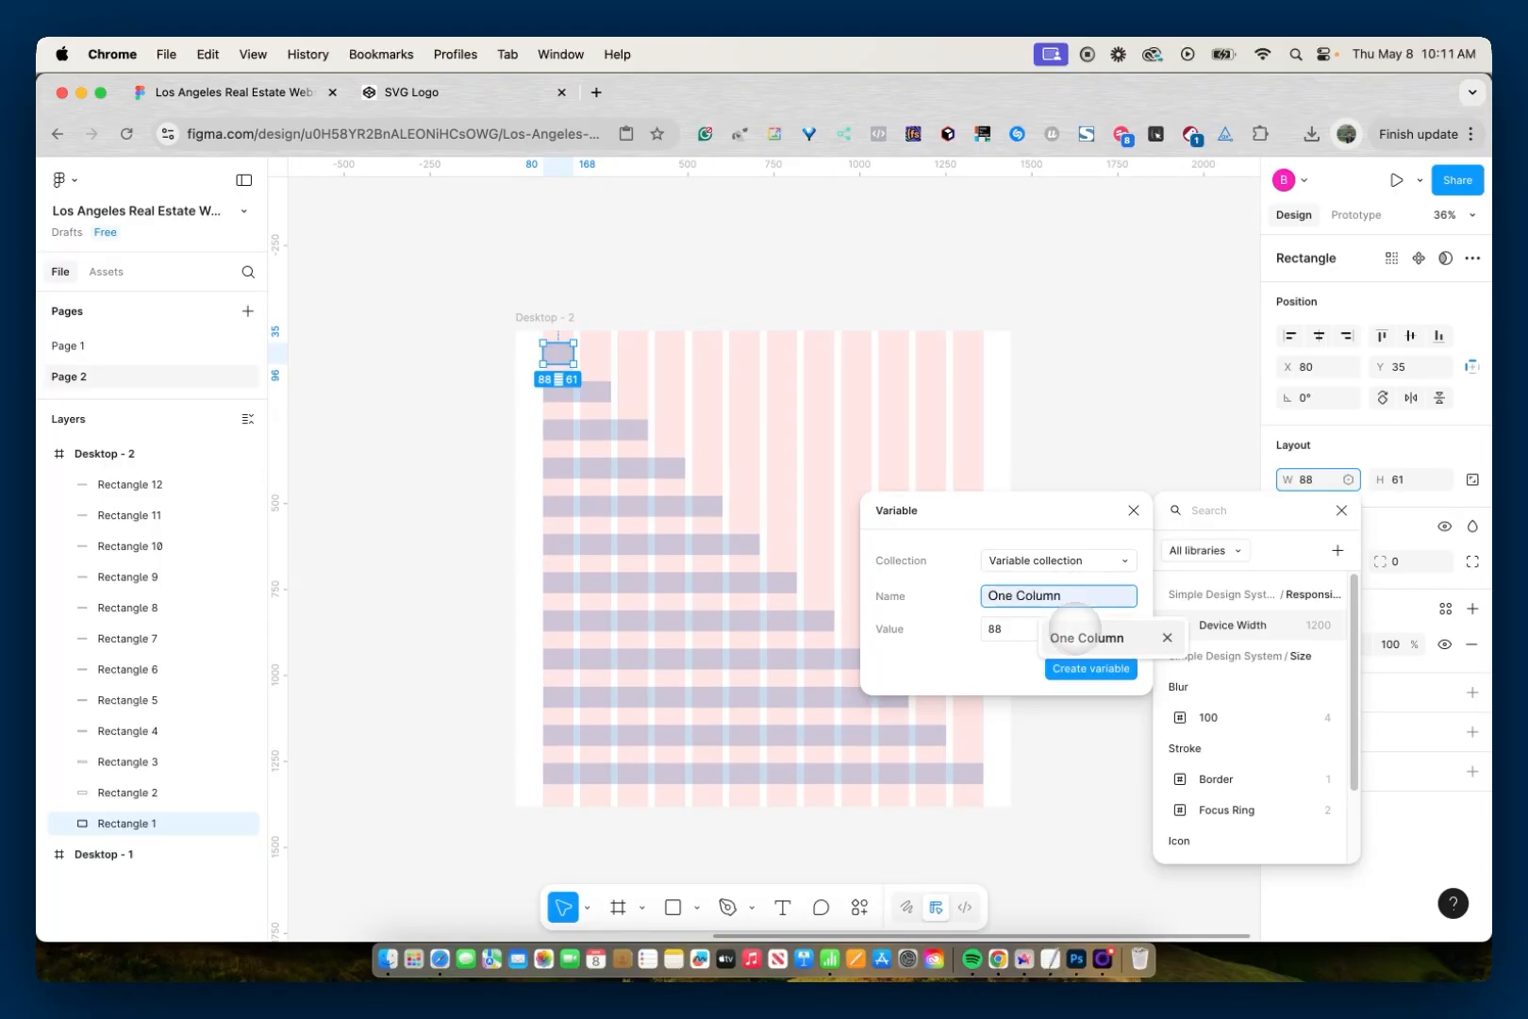
pyautogui.click(1069, 630)
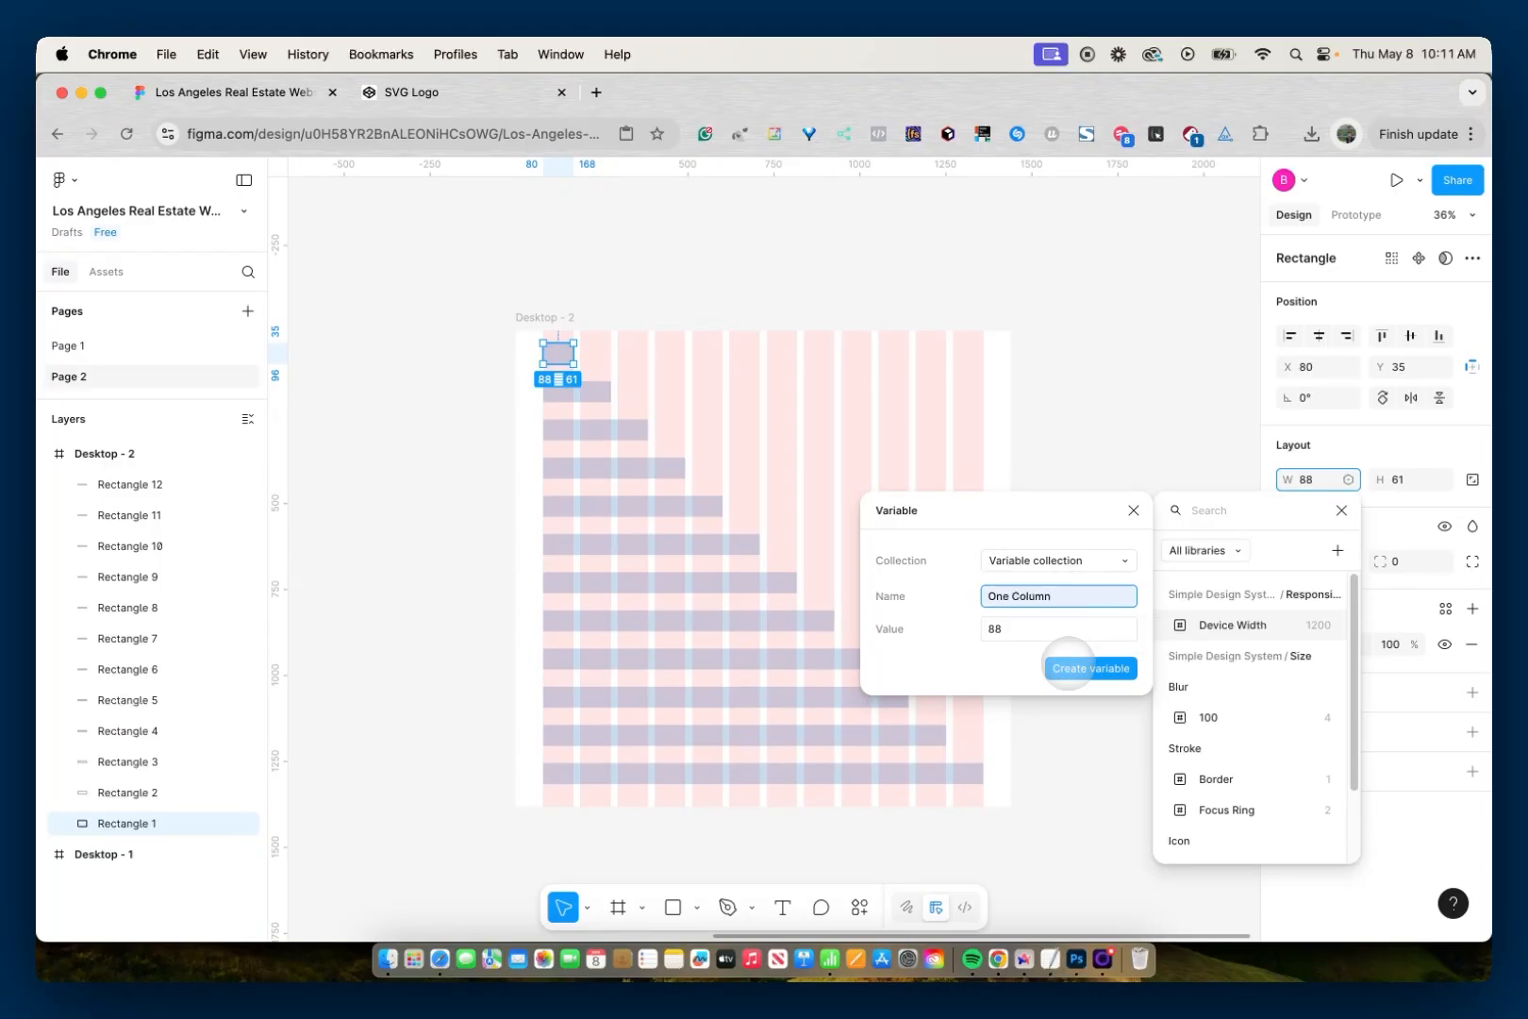
pyautogui.click(1069, 667)
pyautogui.click(1069, 663)
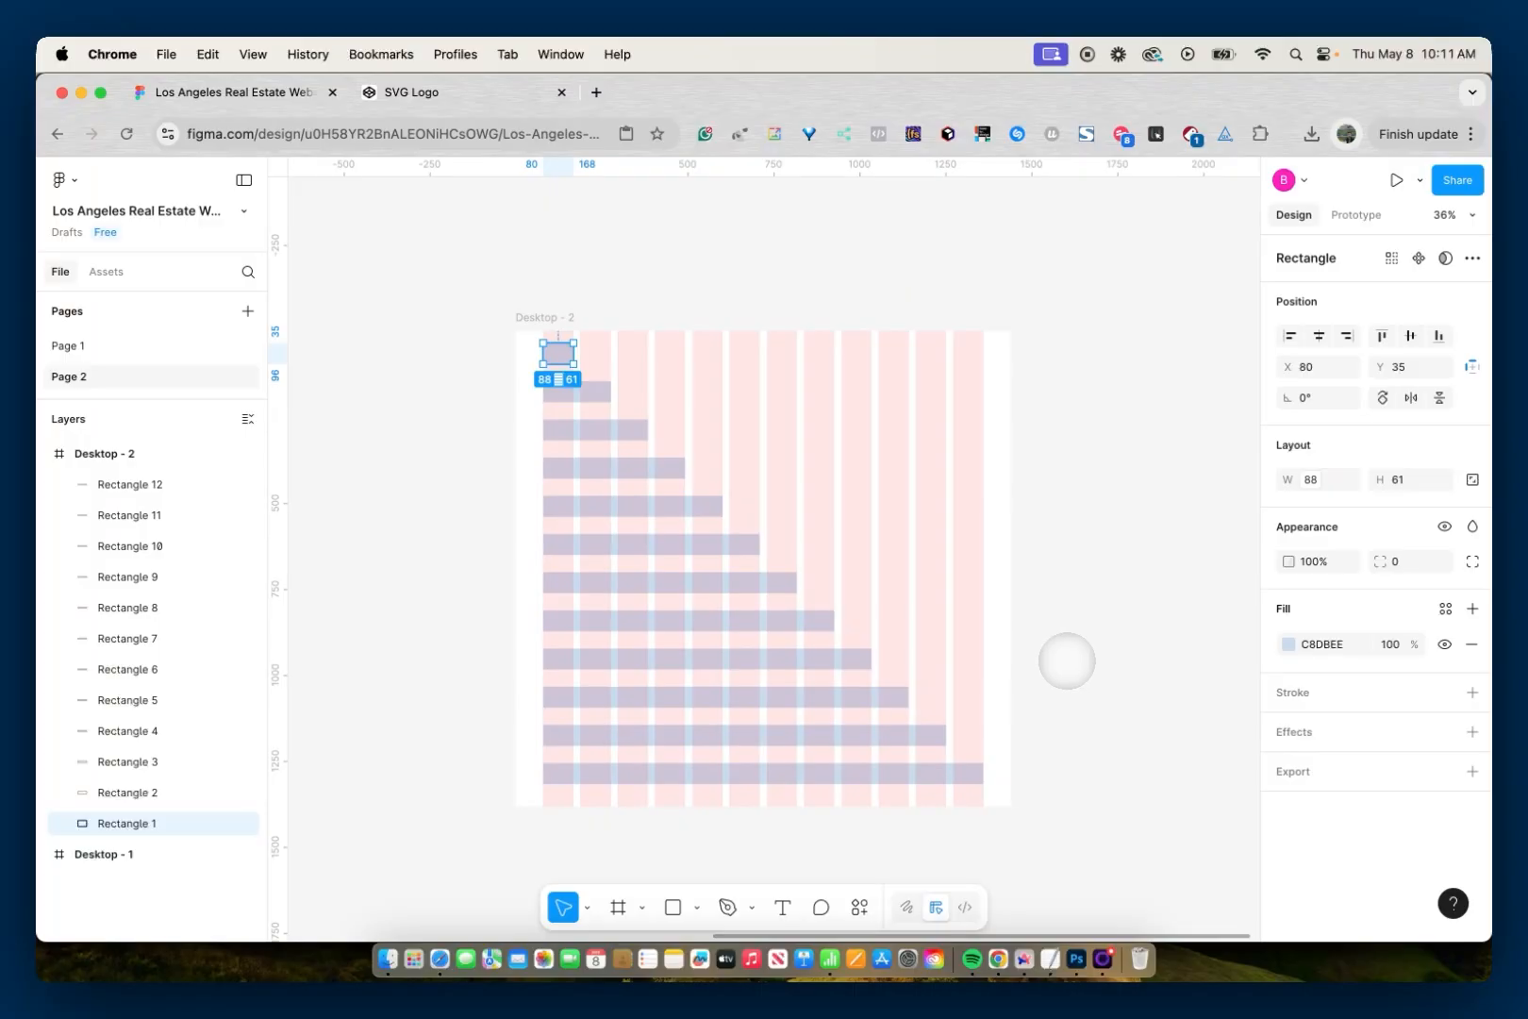
# - Create a number variable named Two Column with value 197 from the width of the two-column bar
pyautogui.click(577, 390)
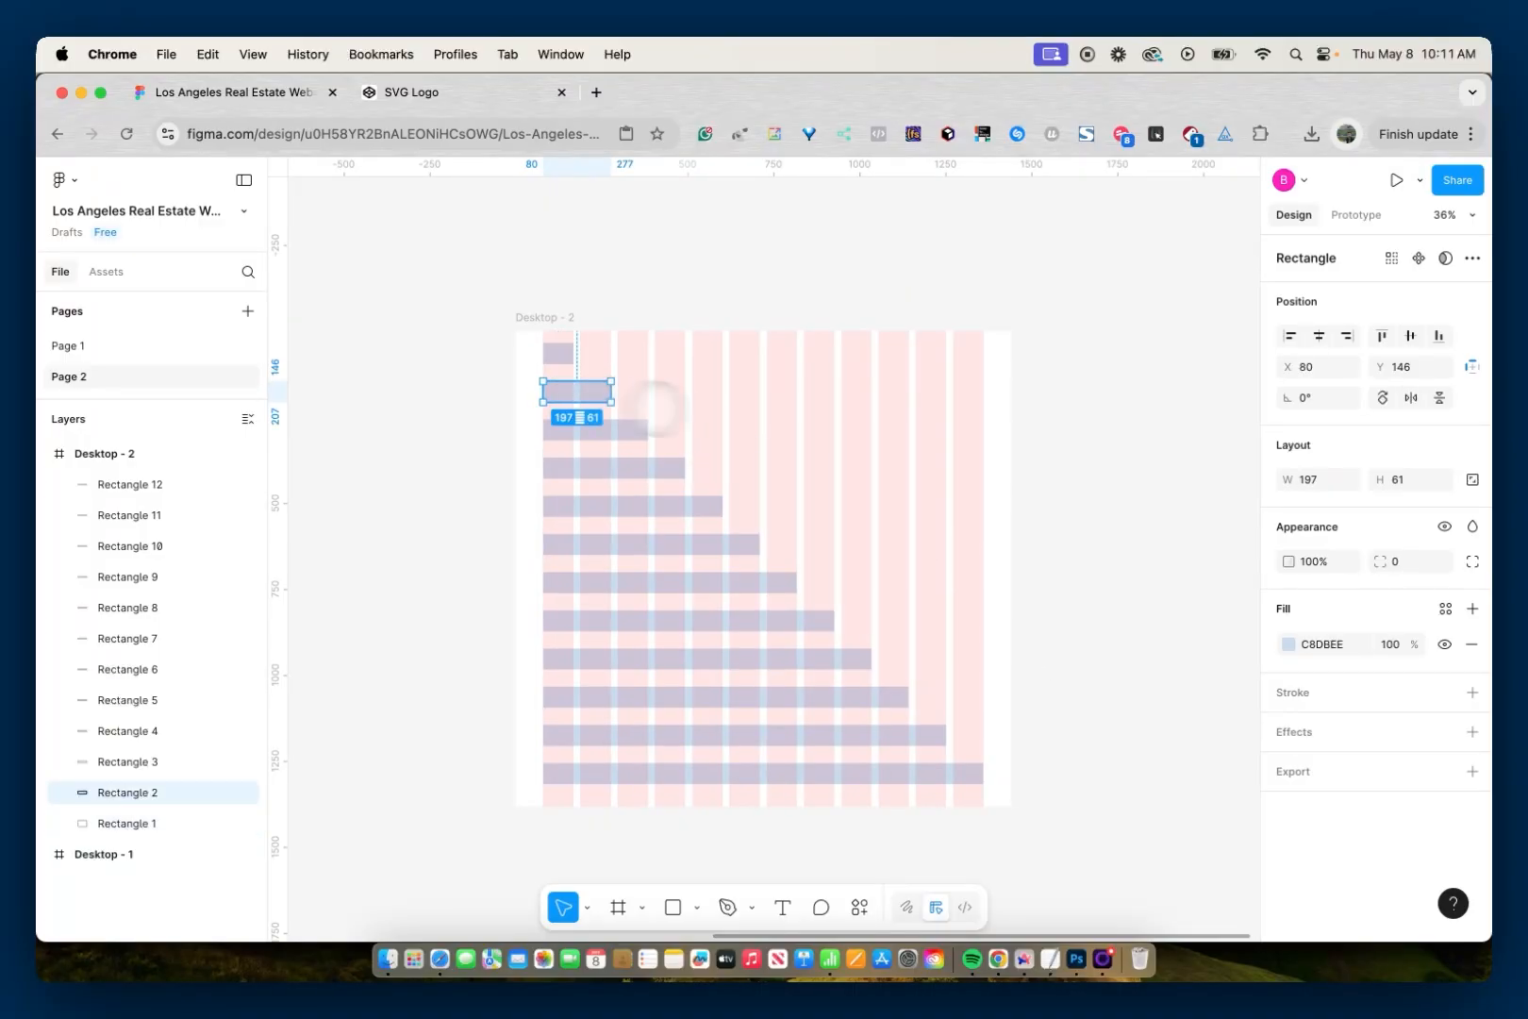
pyautogui.click(1348, 479)
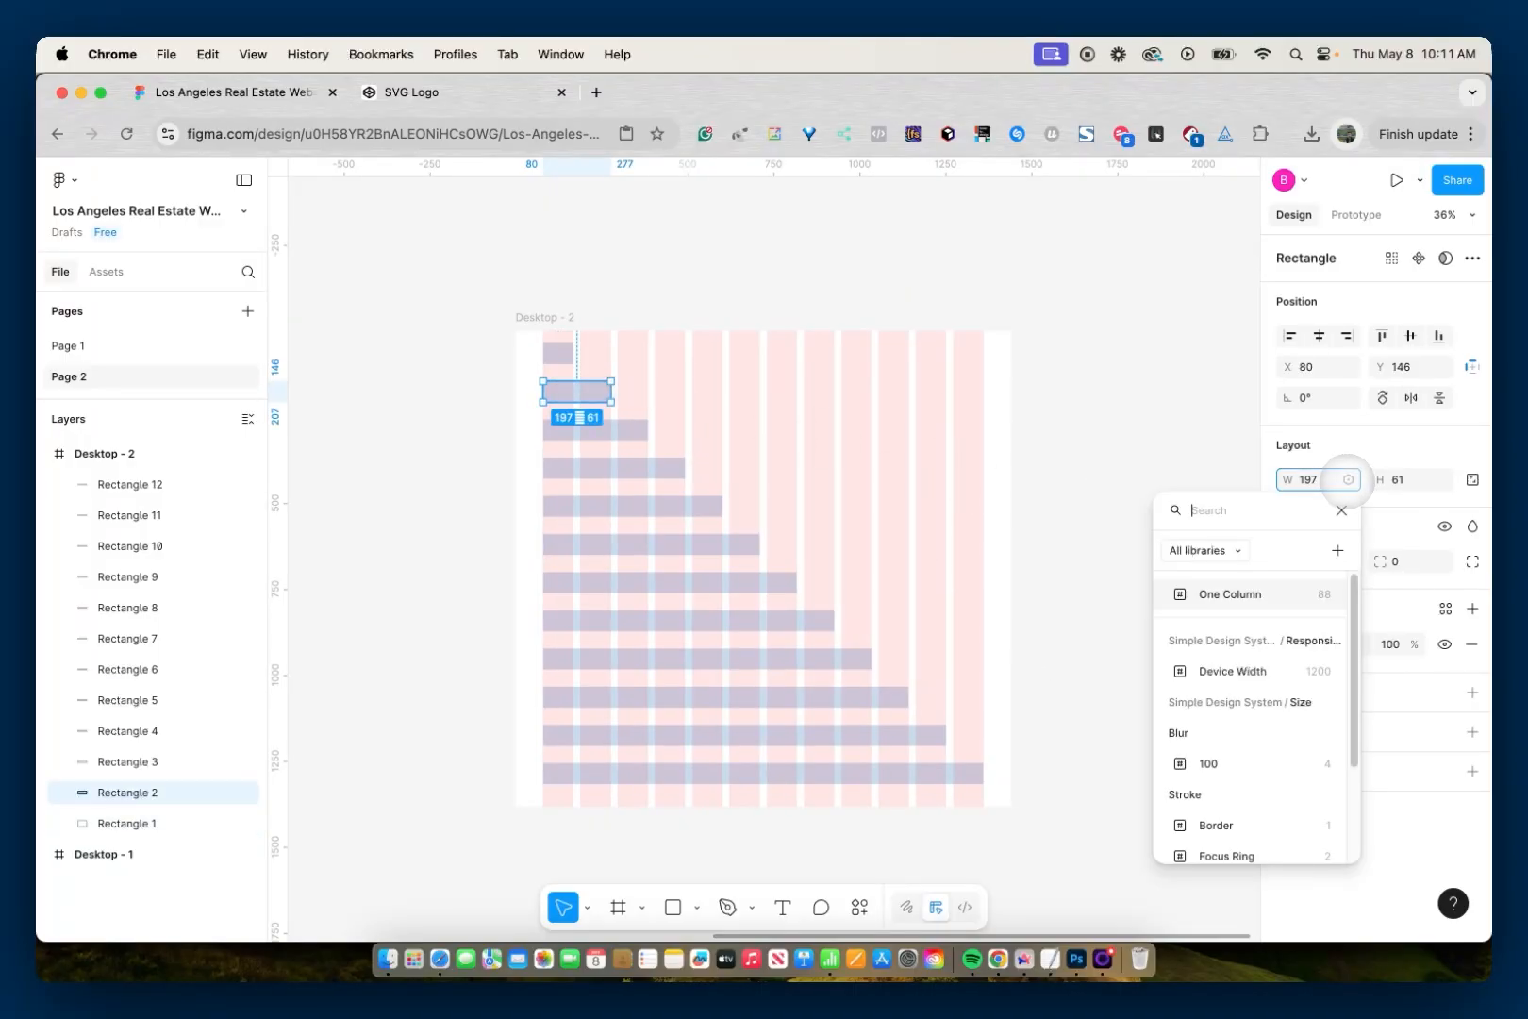
pyautogui.click(1337, 550)
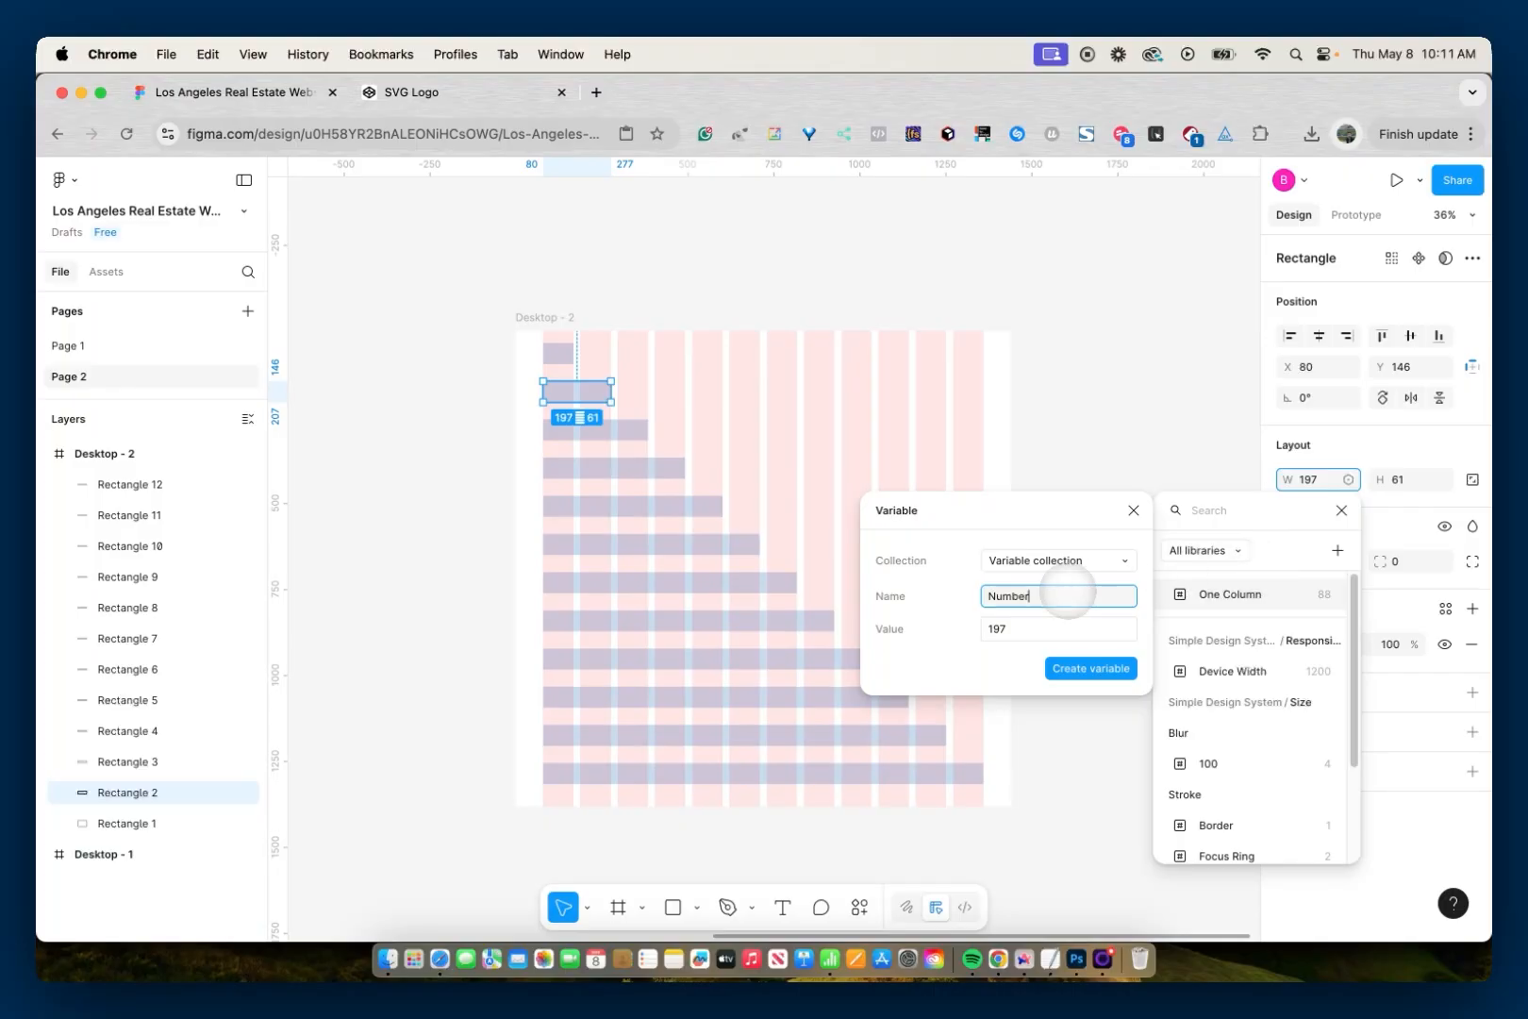
pyautogui.doubleClick(1061, 592)
pyautogui.write('Two')
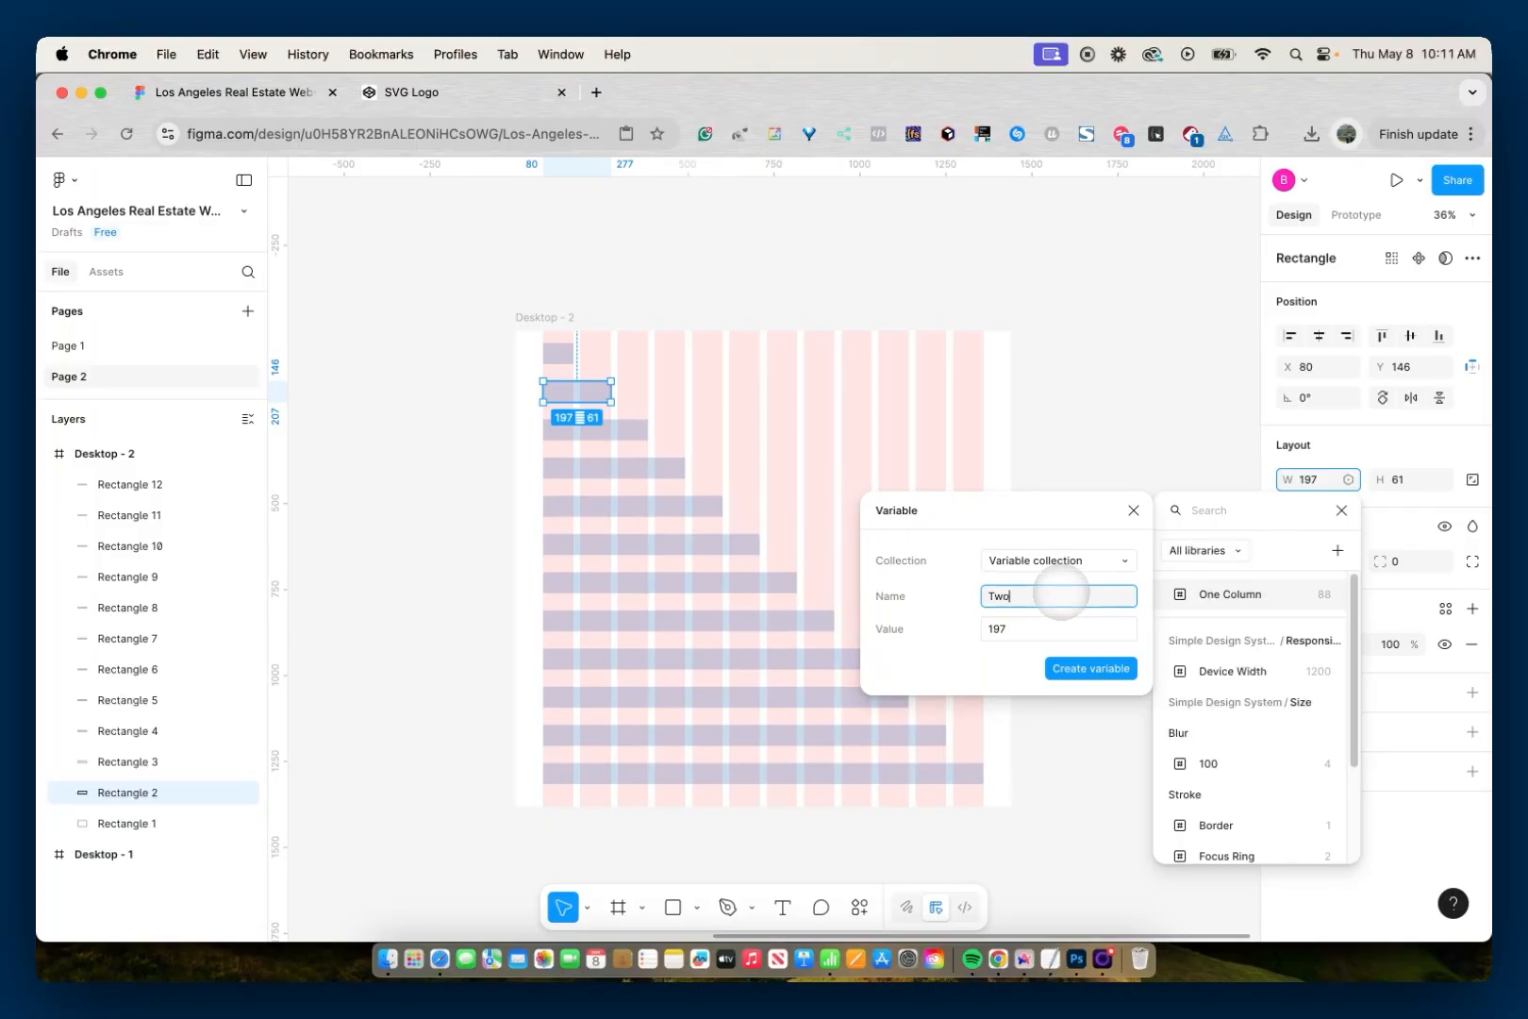
pyautogui.write(' Column')
pyautogui.click(1057, 666)
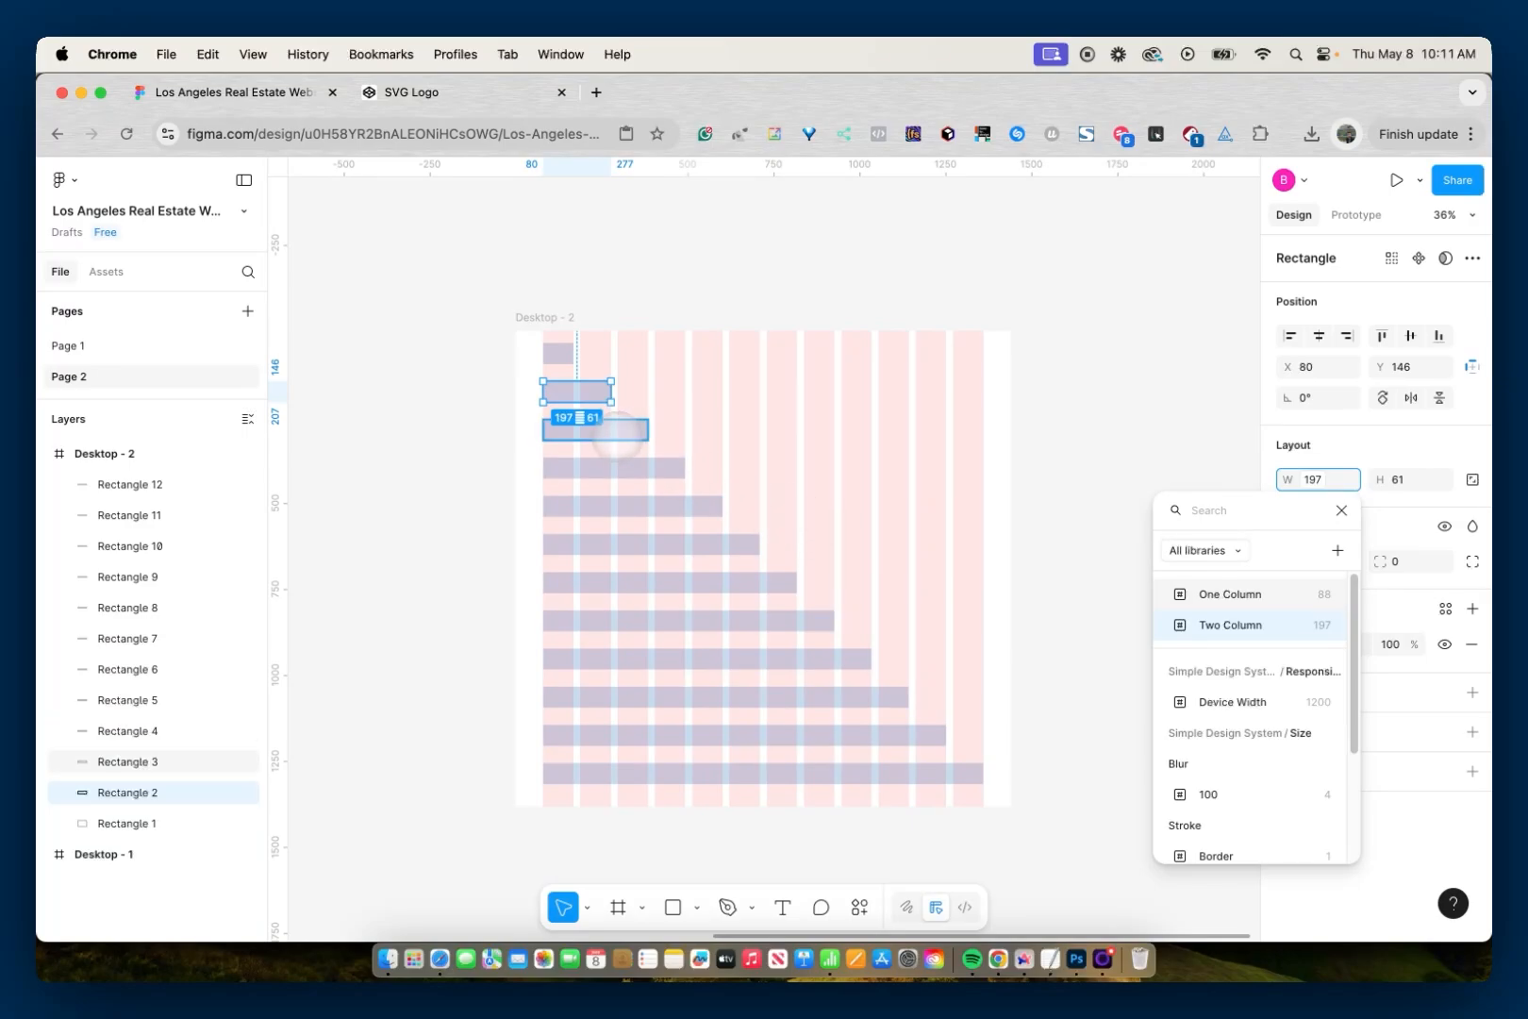
pyautogui.click(617, 435)
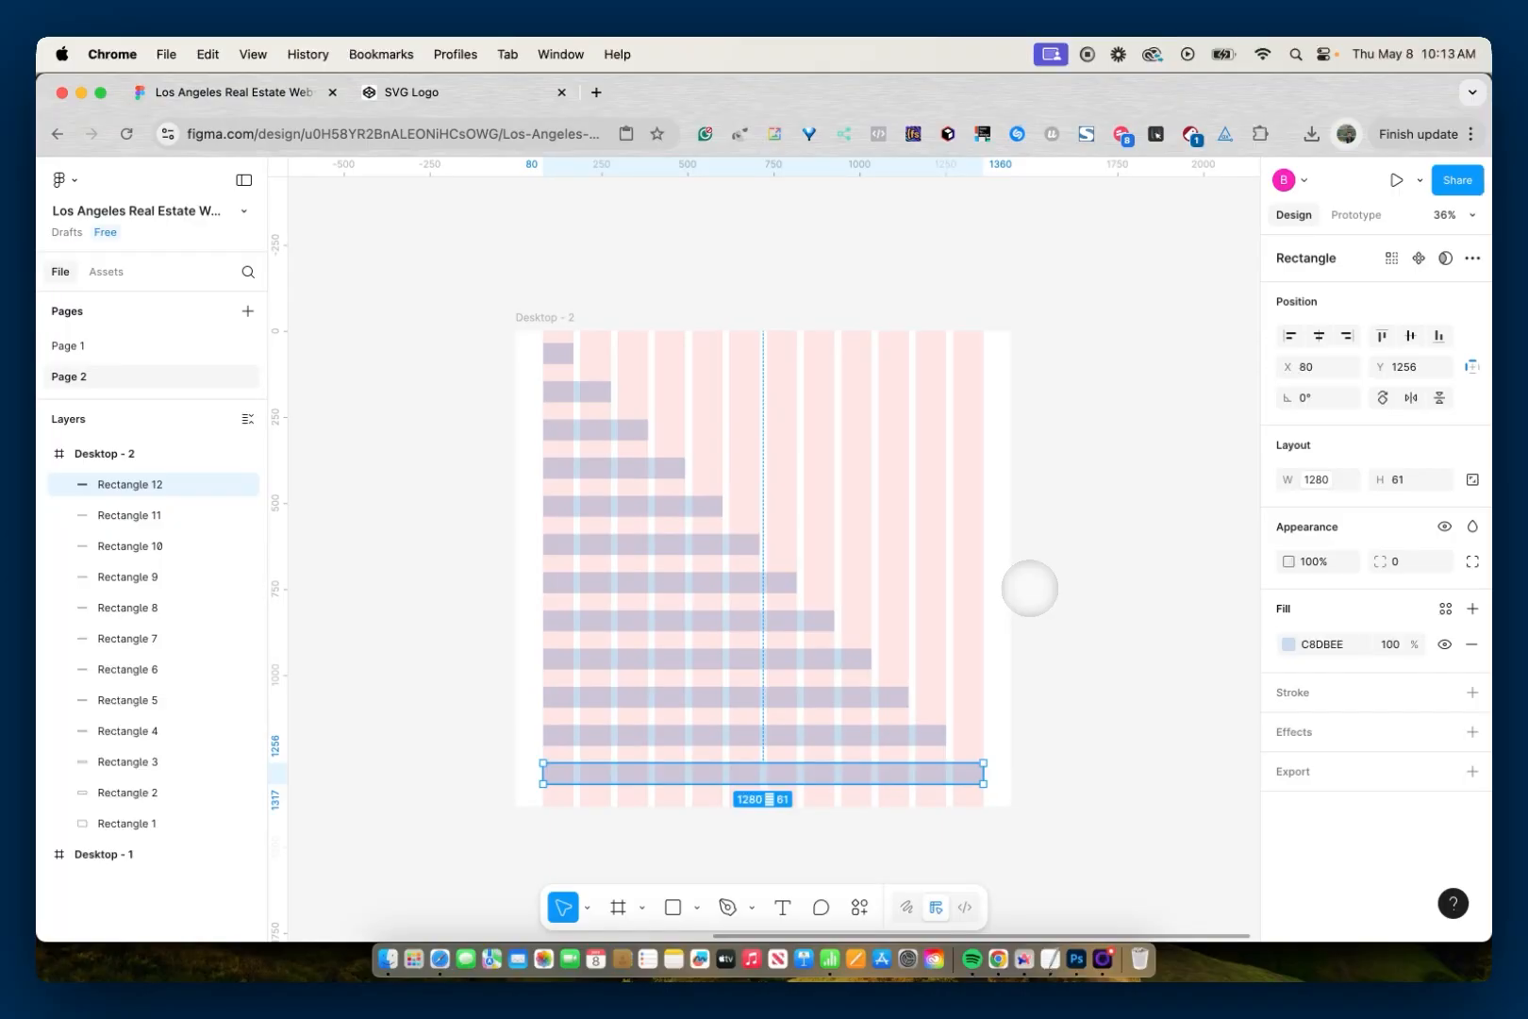
# - Paste the copied heading text into the Desktop - 1 frame and place it on the first column at X 80, Y 222
pyautogui.scroll(1, 1027, 592)
pyautogui.hscroll(-10, 1027, 592)
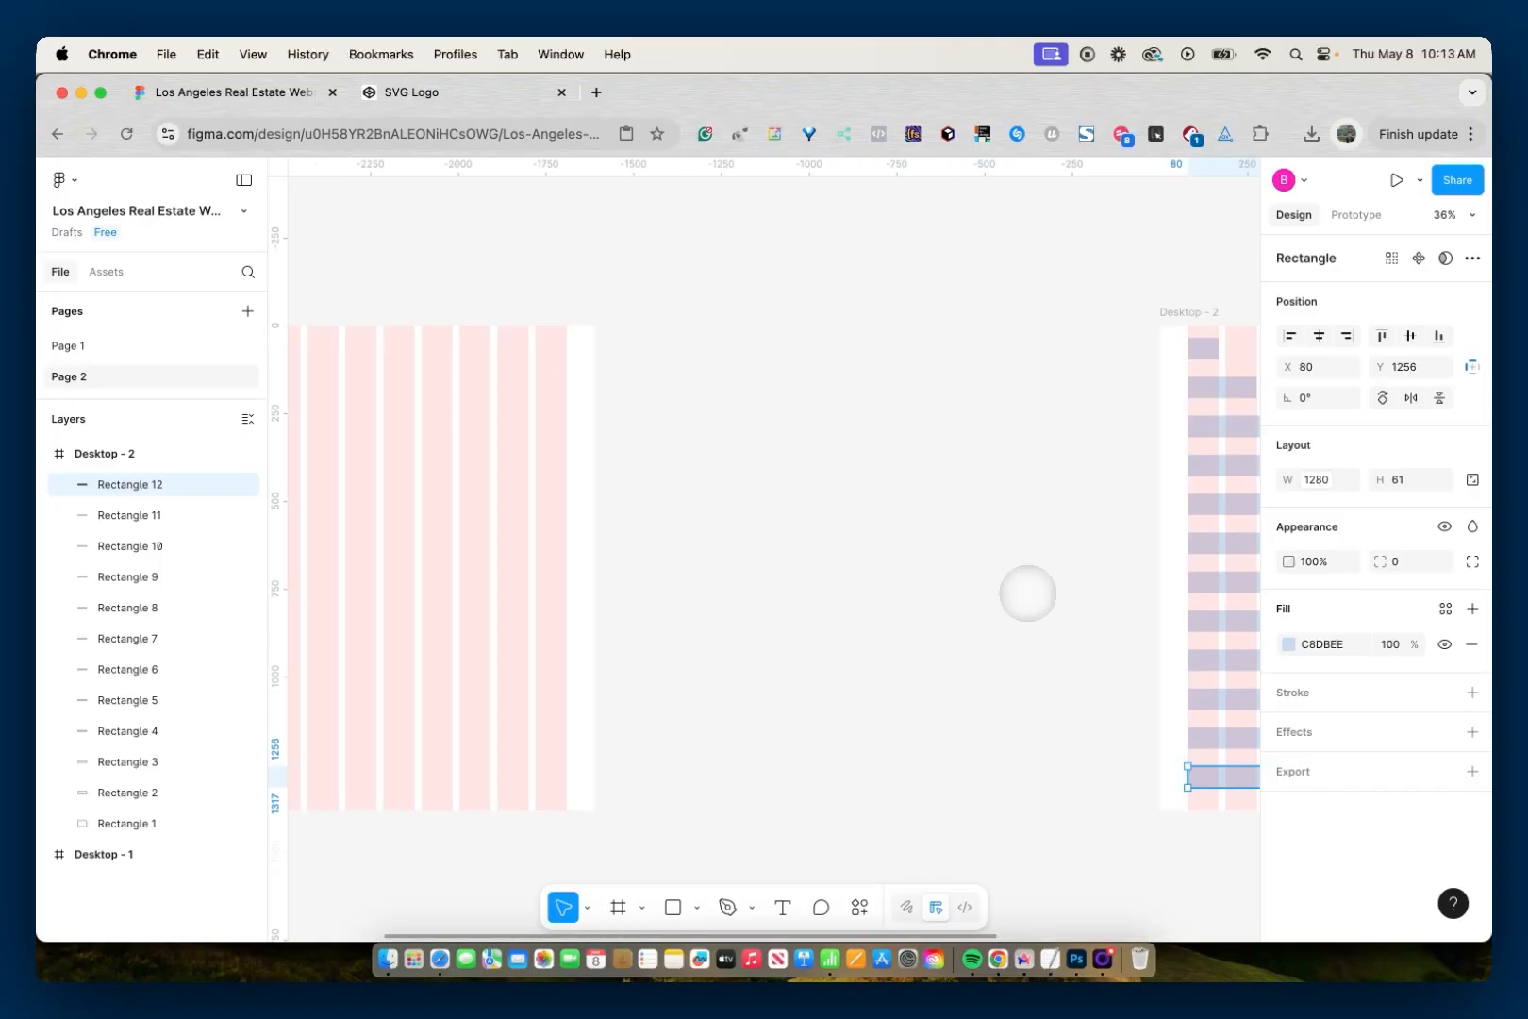
pyautogui.click(822, 512)
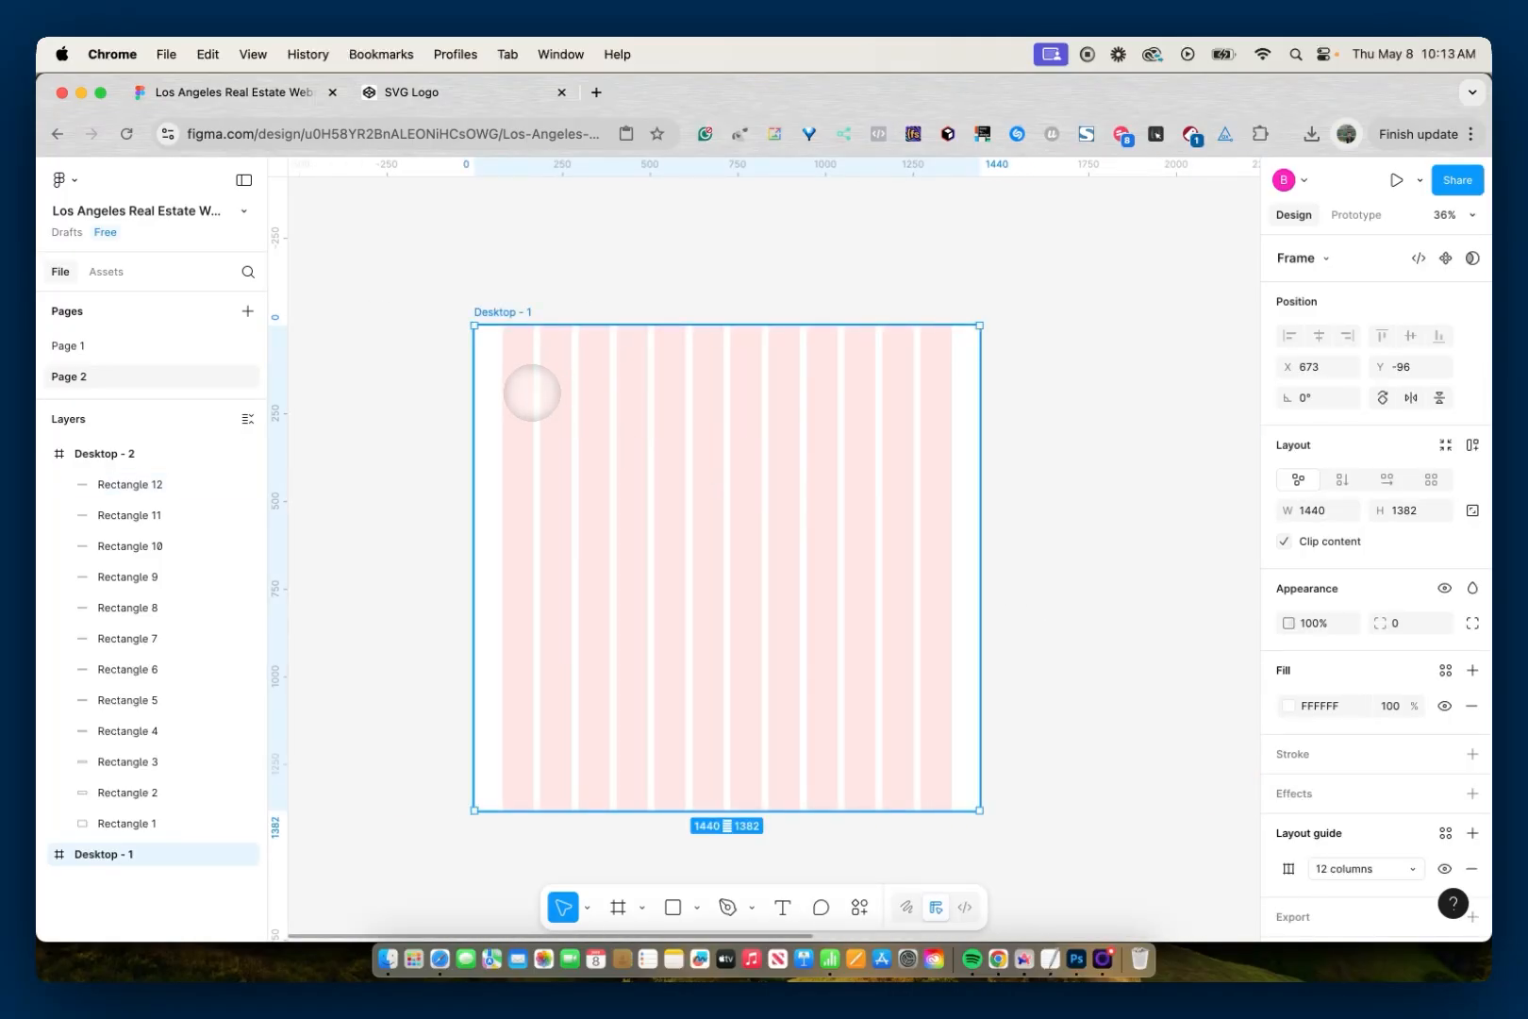
pyautogui.press('super+v')
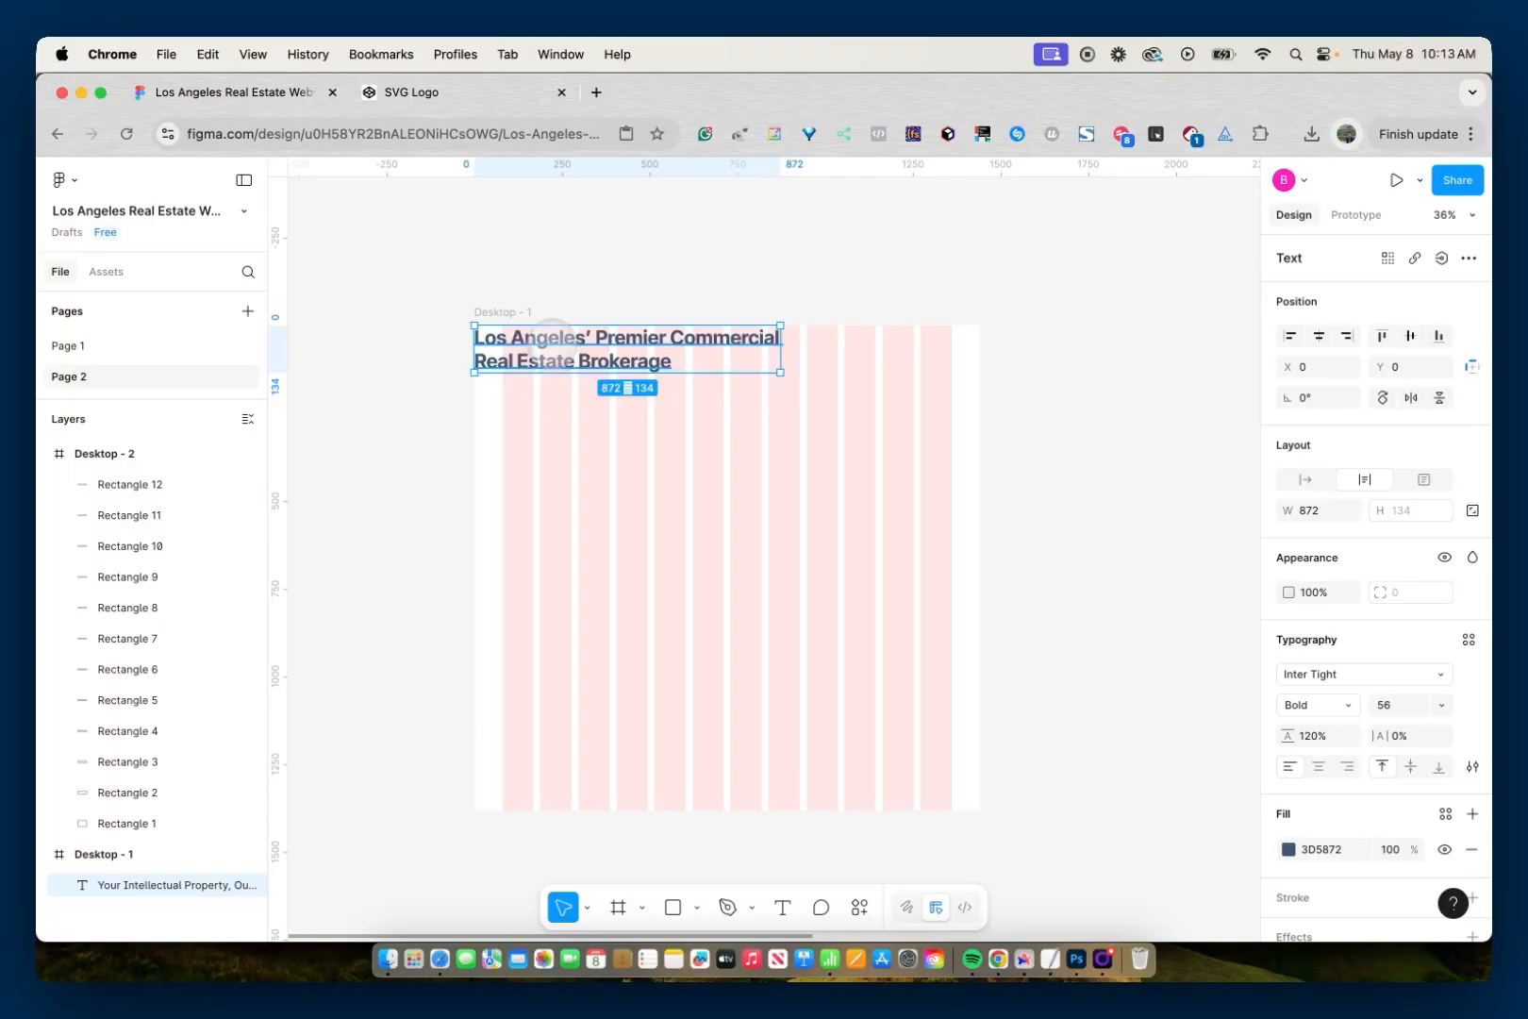
pyautogui.moveTo(551, 337); pyautogui.dragTo(583, 420)
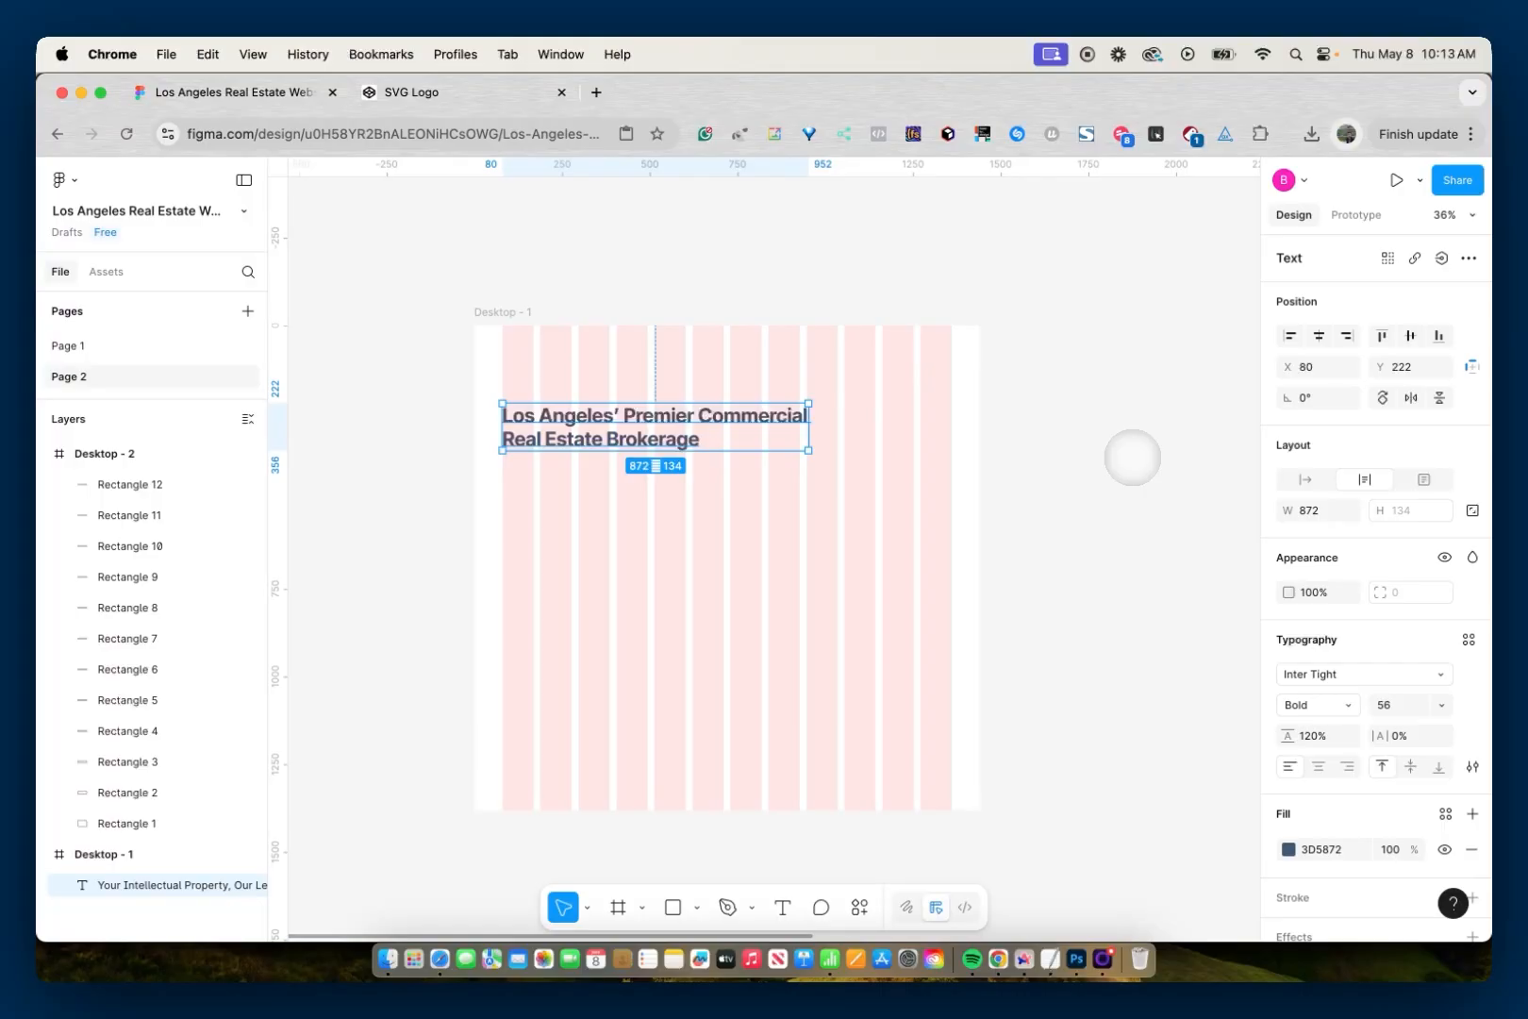
# - Try the One Column, Three Column and Six Column variables in turn as the heading's width
pyautogui.click(1349, 511)
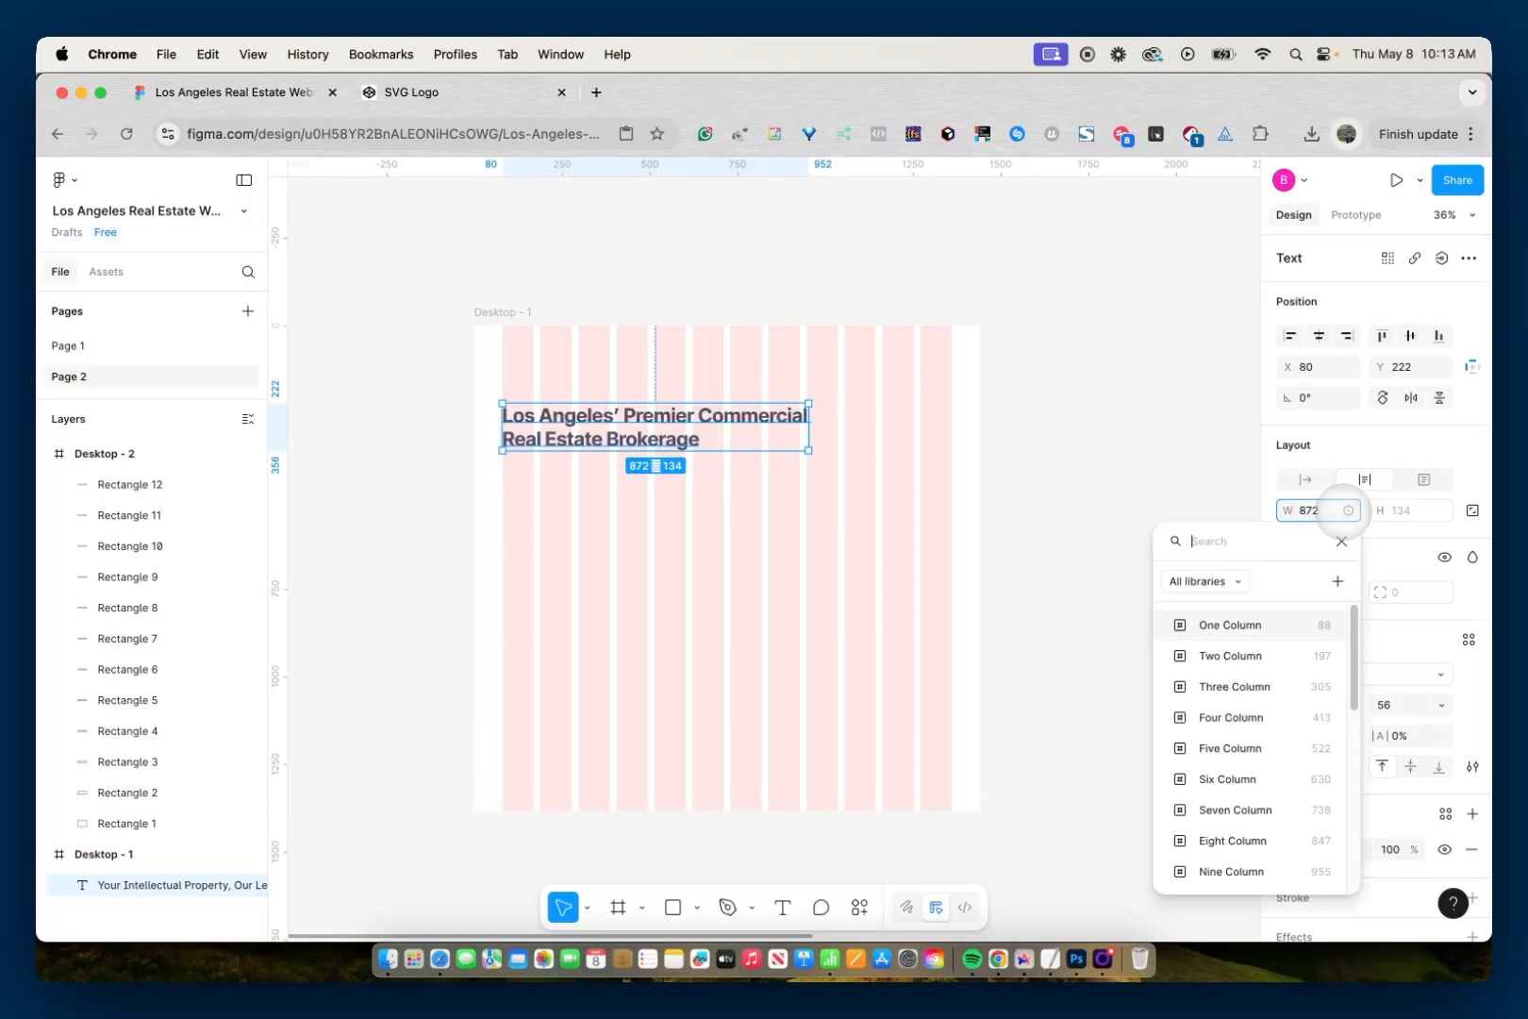
pyautogui.click(1254, 622)
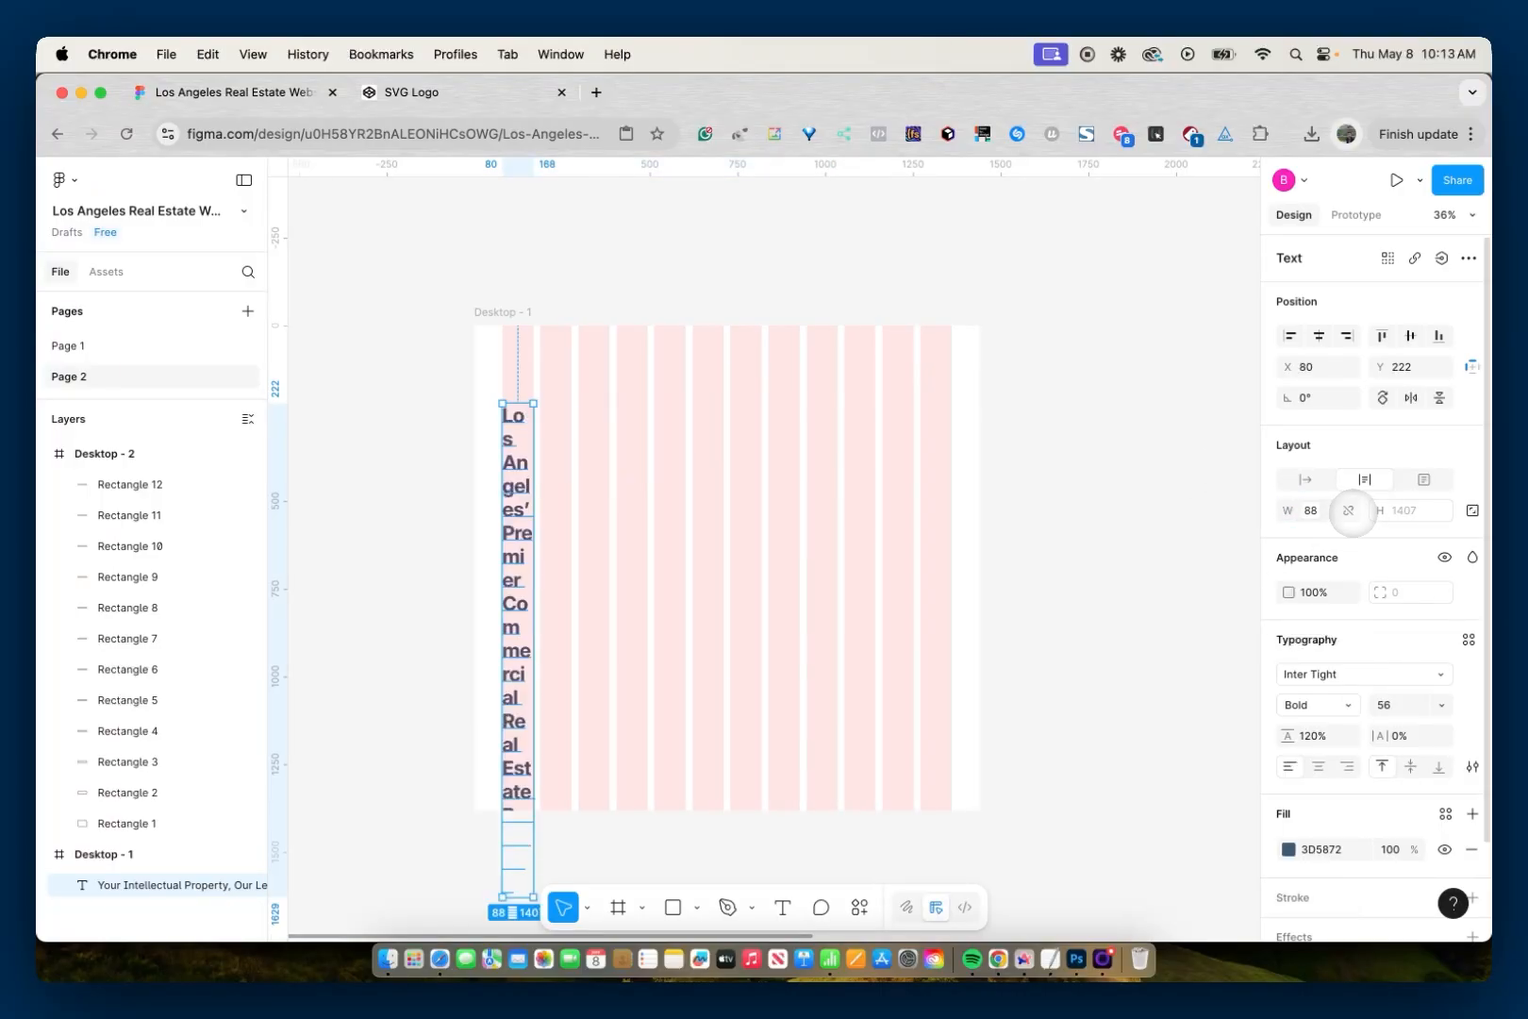
pyautogui.click(1349, 510)
pyautogui.click(1258, 691)
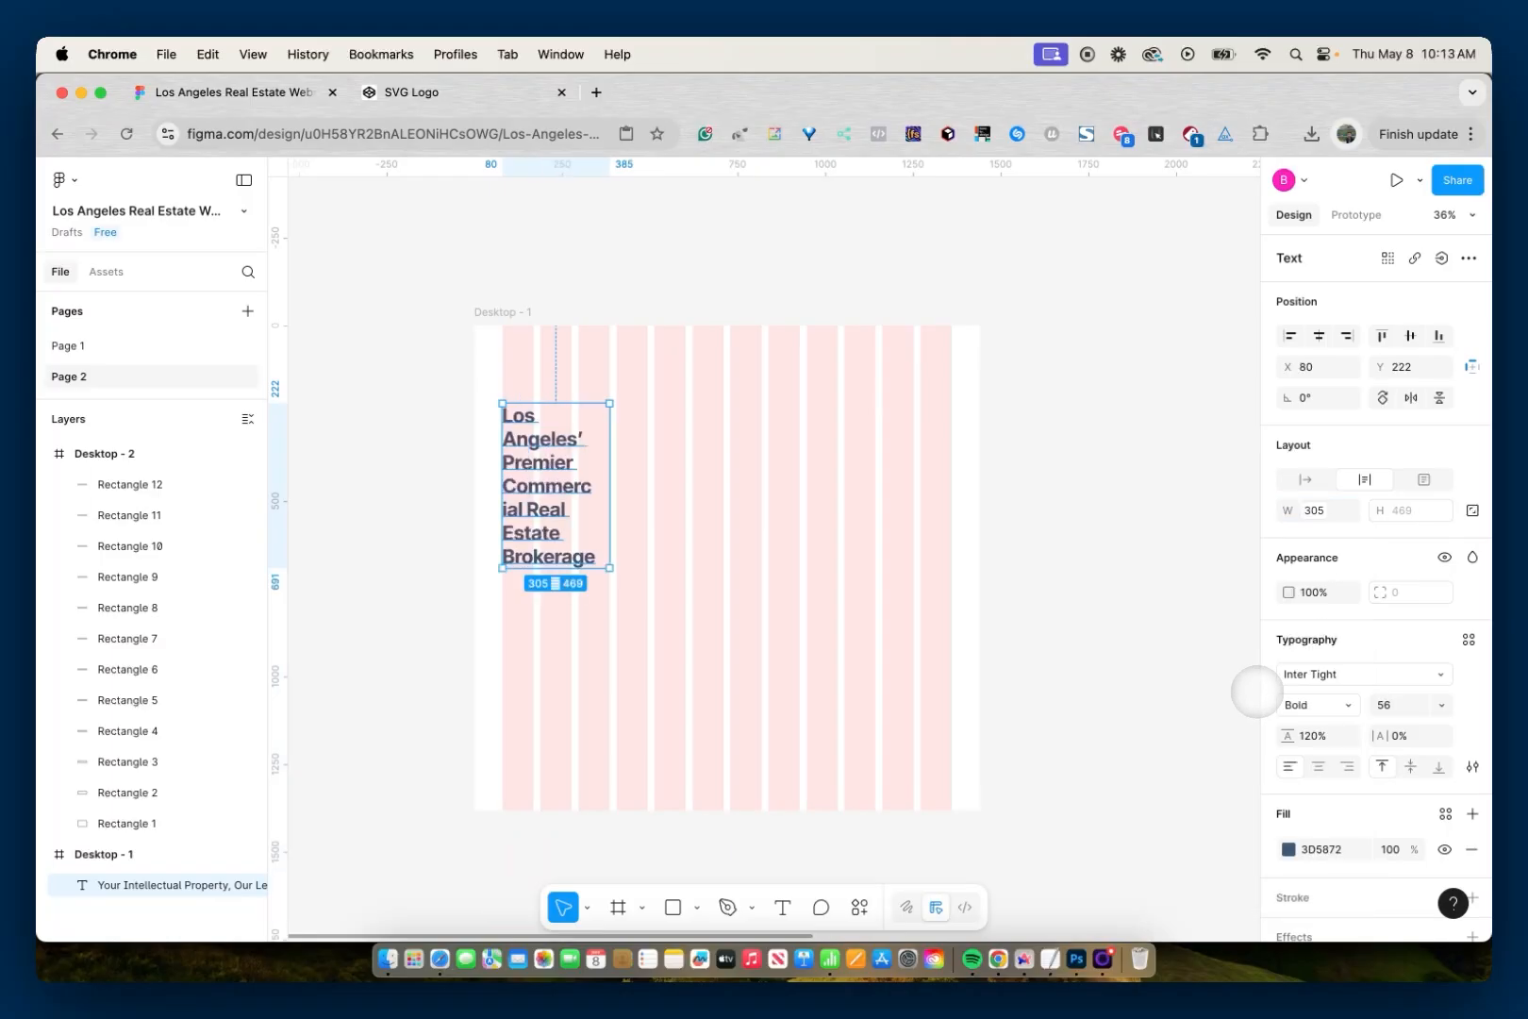
pyautogui.click(1309, 510)
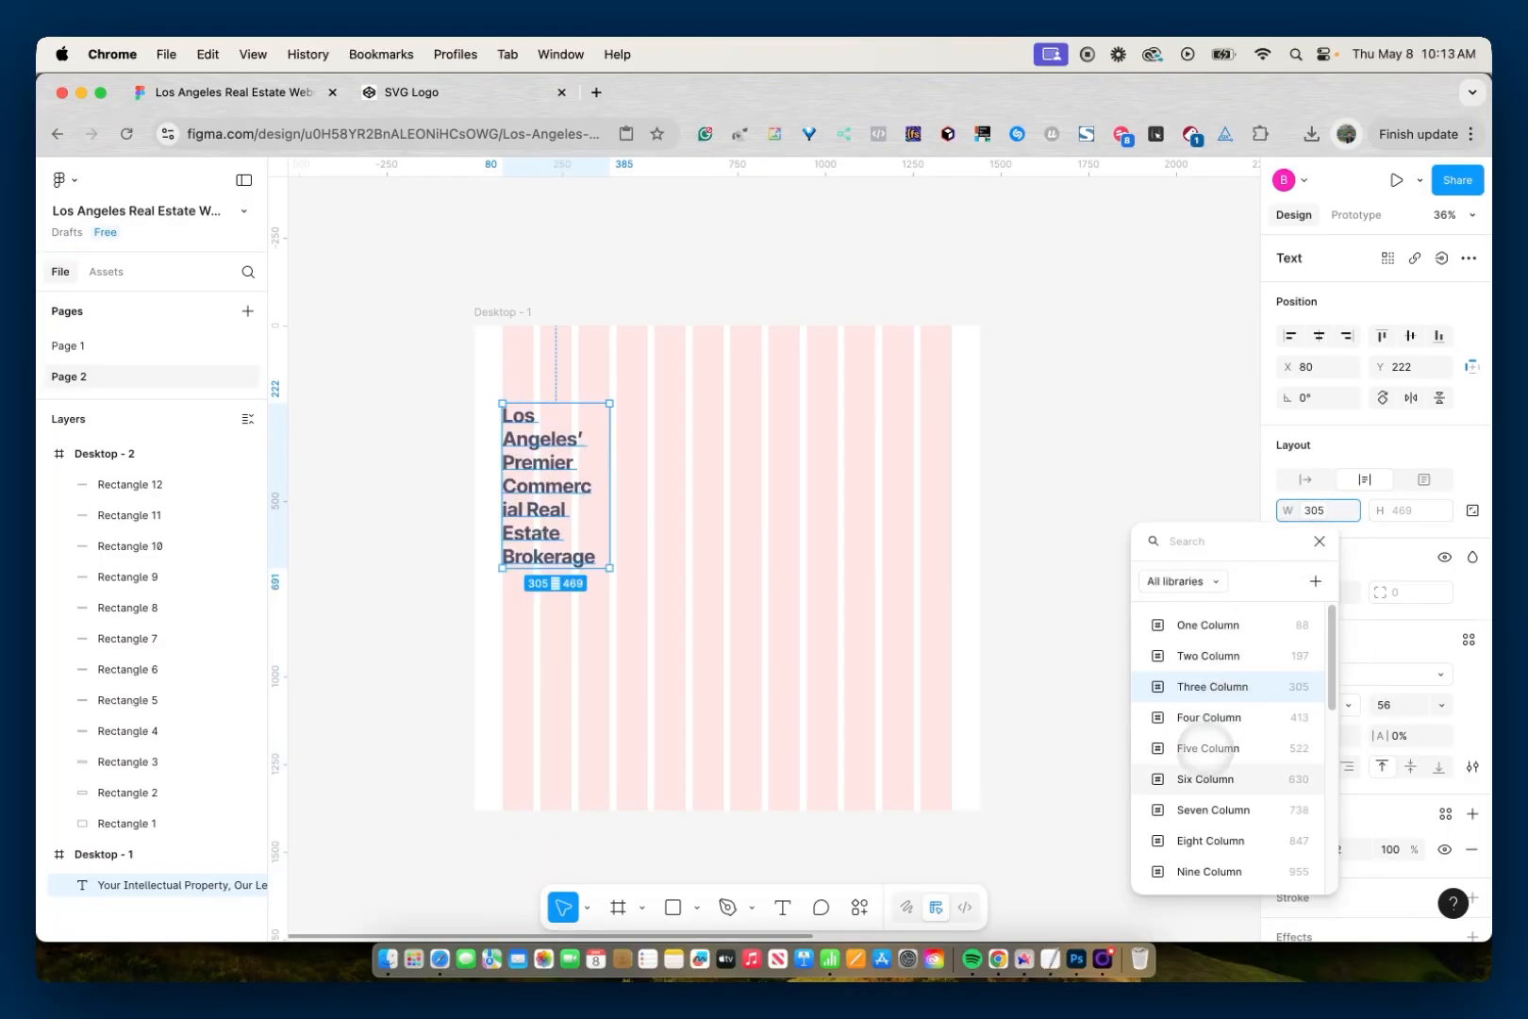
pyautogui.click(1205, 779)
# - Apply the Eight Column variable to the heading's width, followed by another of the column variables
pyautogui.click(1315, 511)
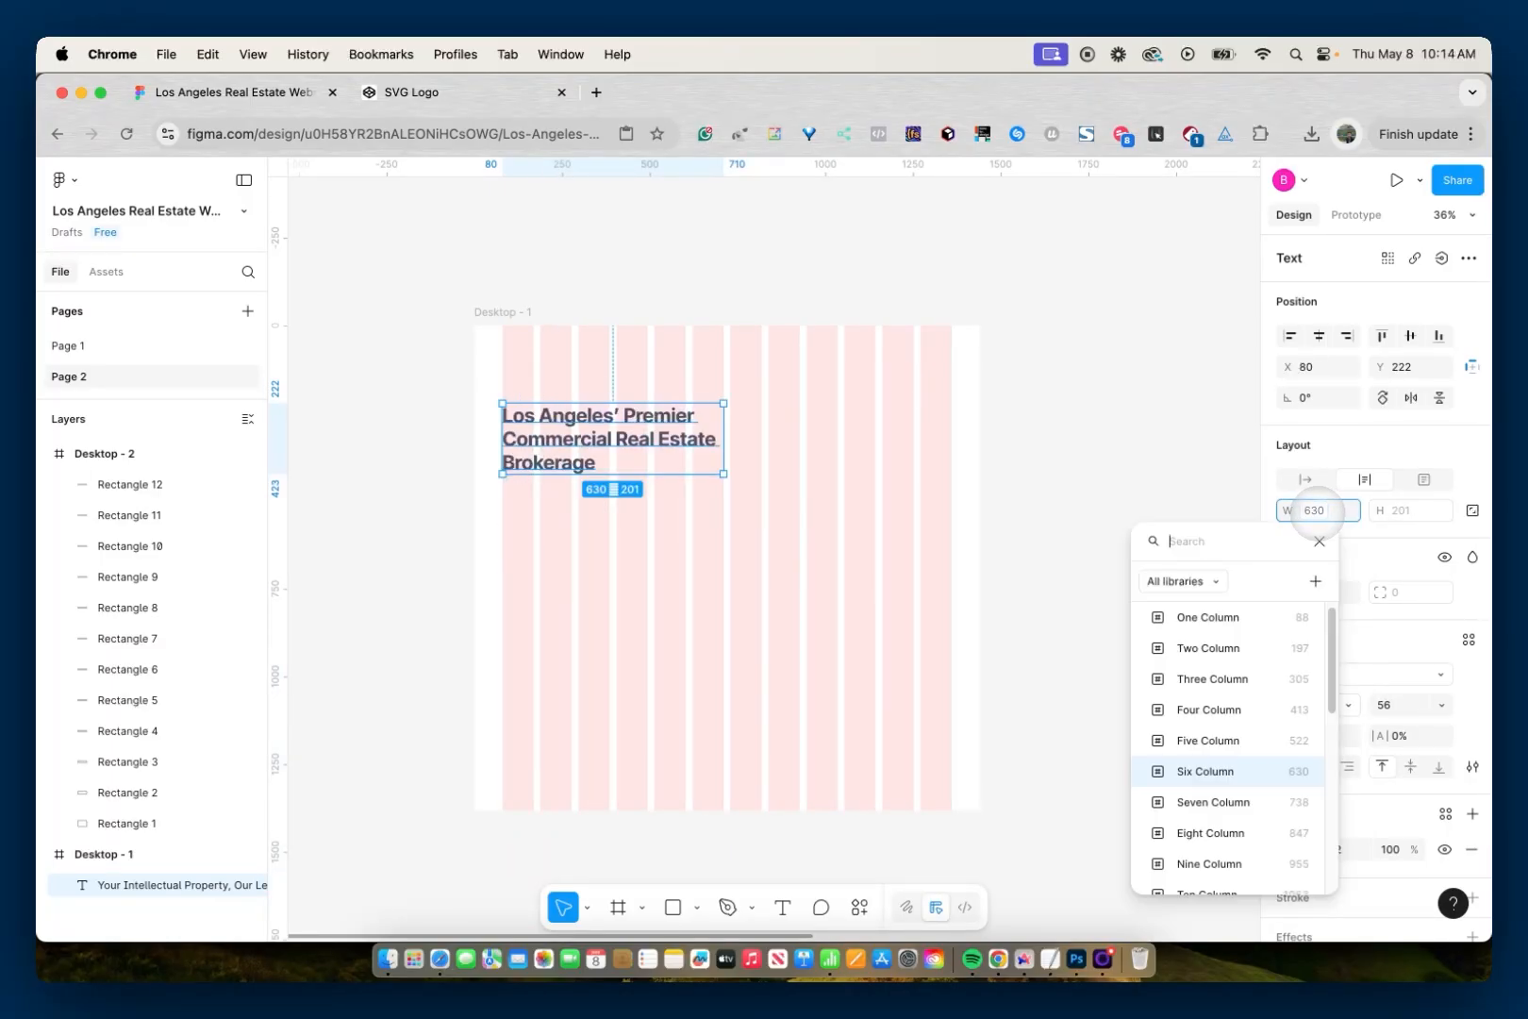
pyautogui.scroll(-1, 1235, 698)
pyautogui.click(1218, 802)
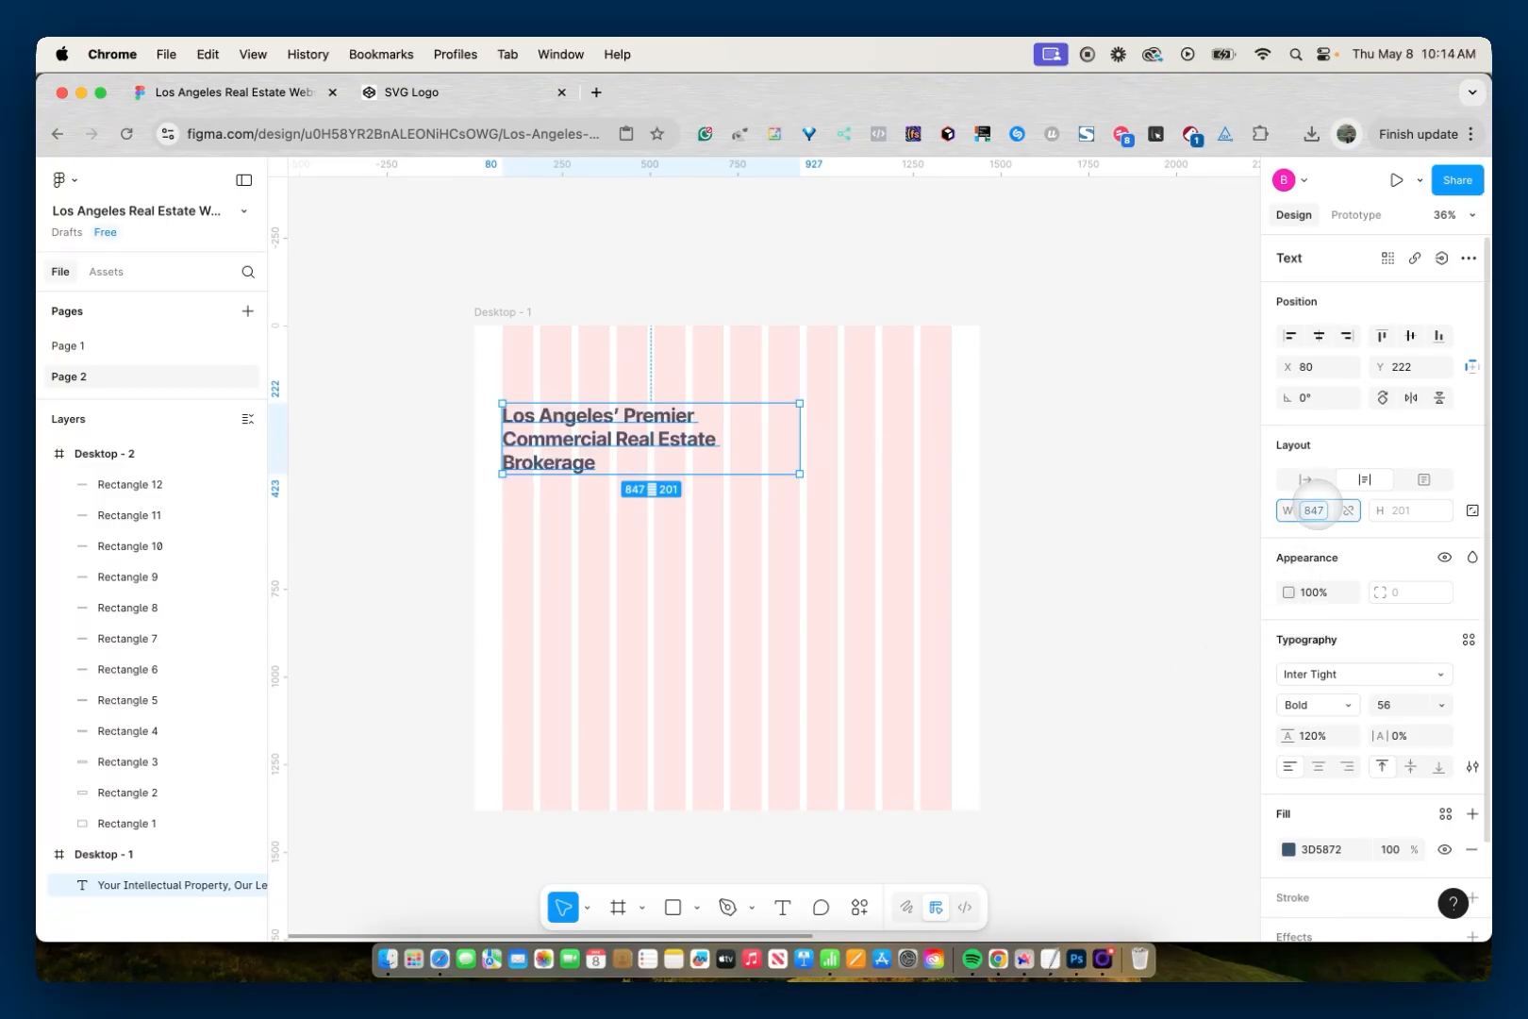
pyautogui.click(1316, 511)
pyautogui.scroll(-3, 1254, 660)
pyautogui.click(1224, 660)
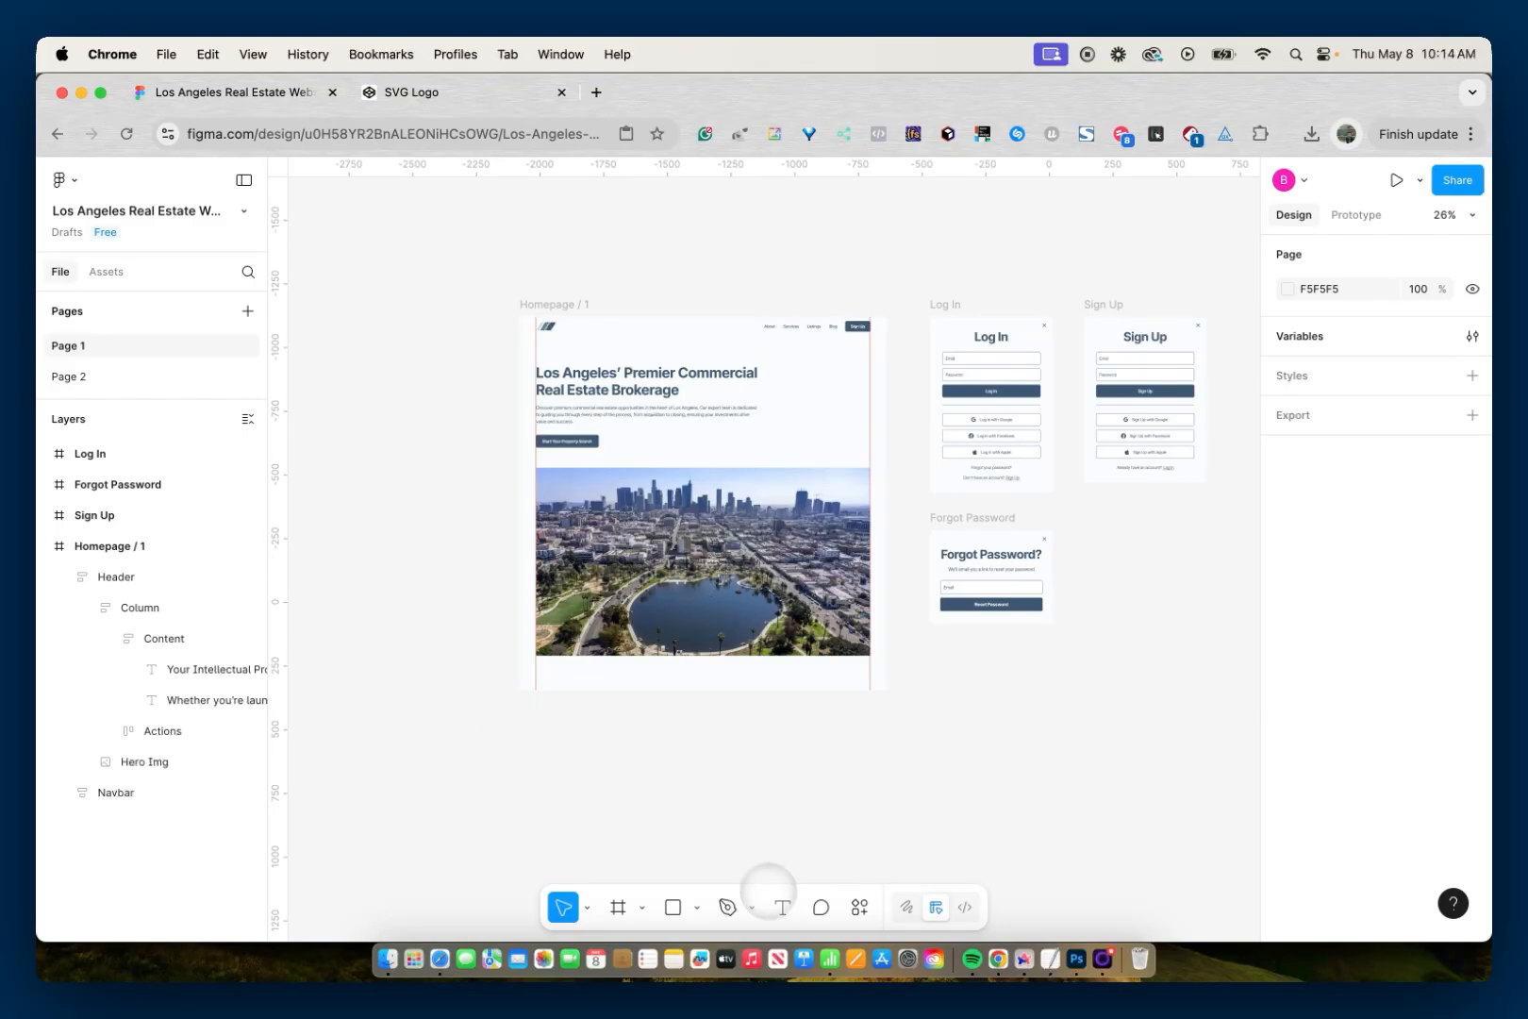
# - Add a text layer reading "Learn More →" on the empty canvas below the Homepage / 1 frame
pyautogui.click(782, 906)
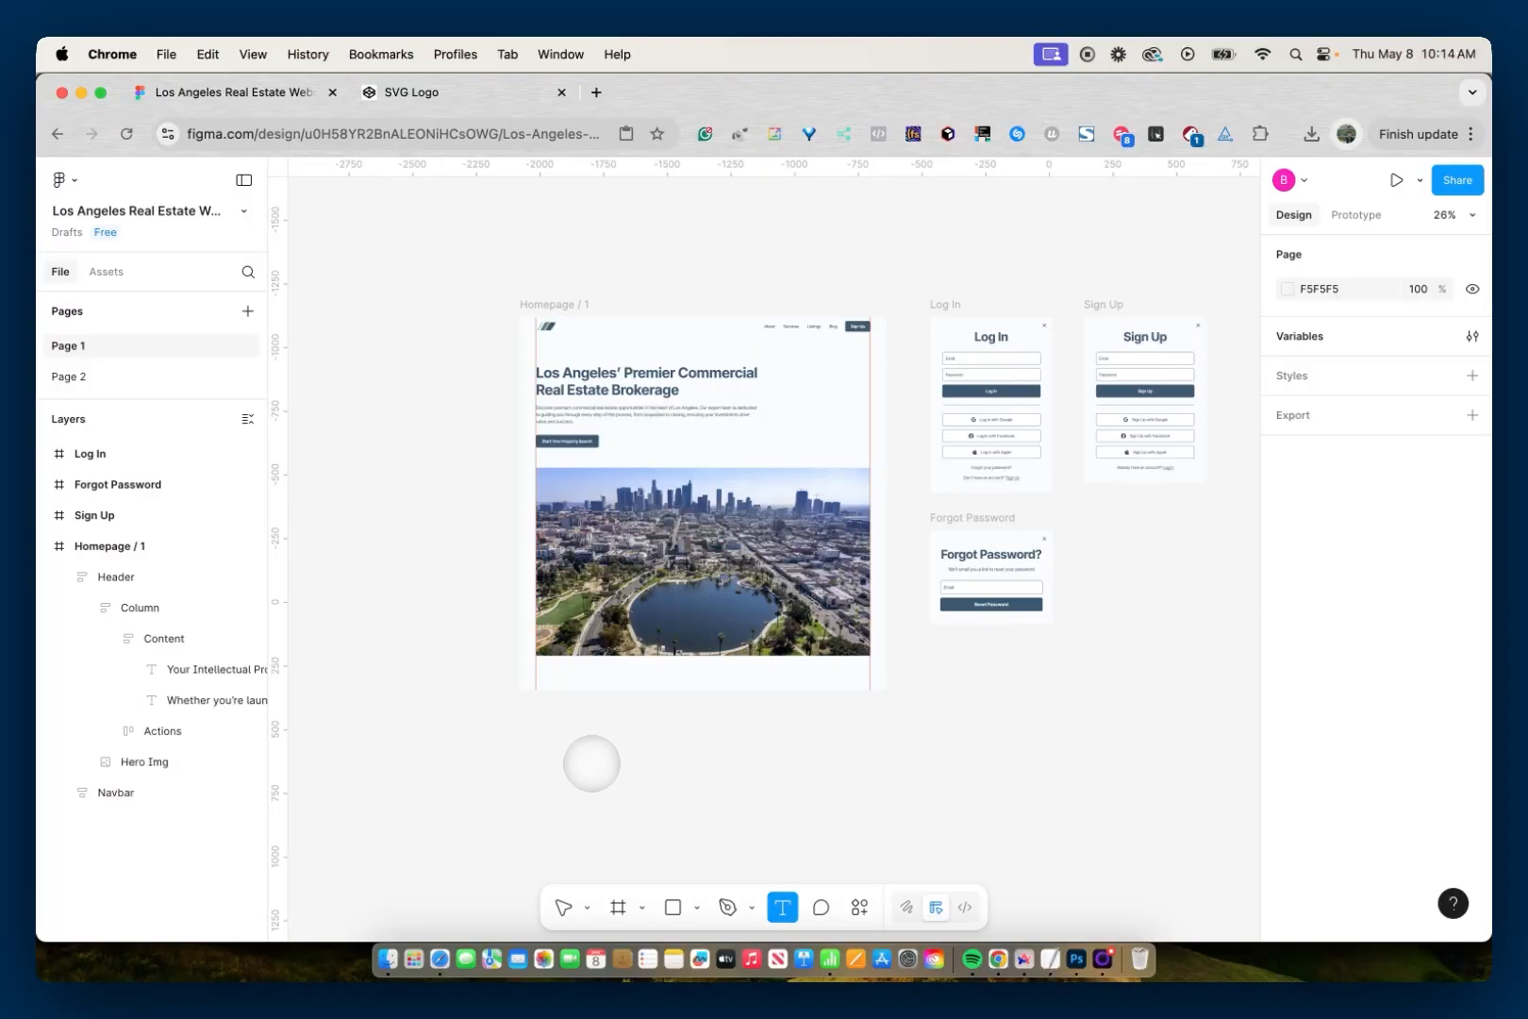
pyautogui.click(616, 749)
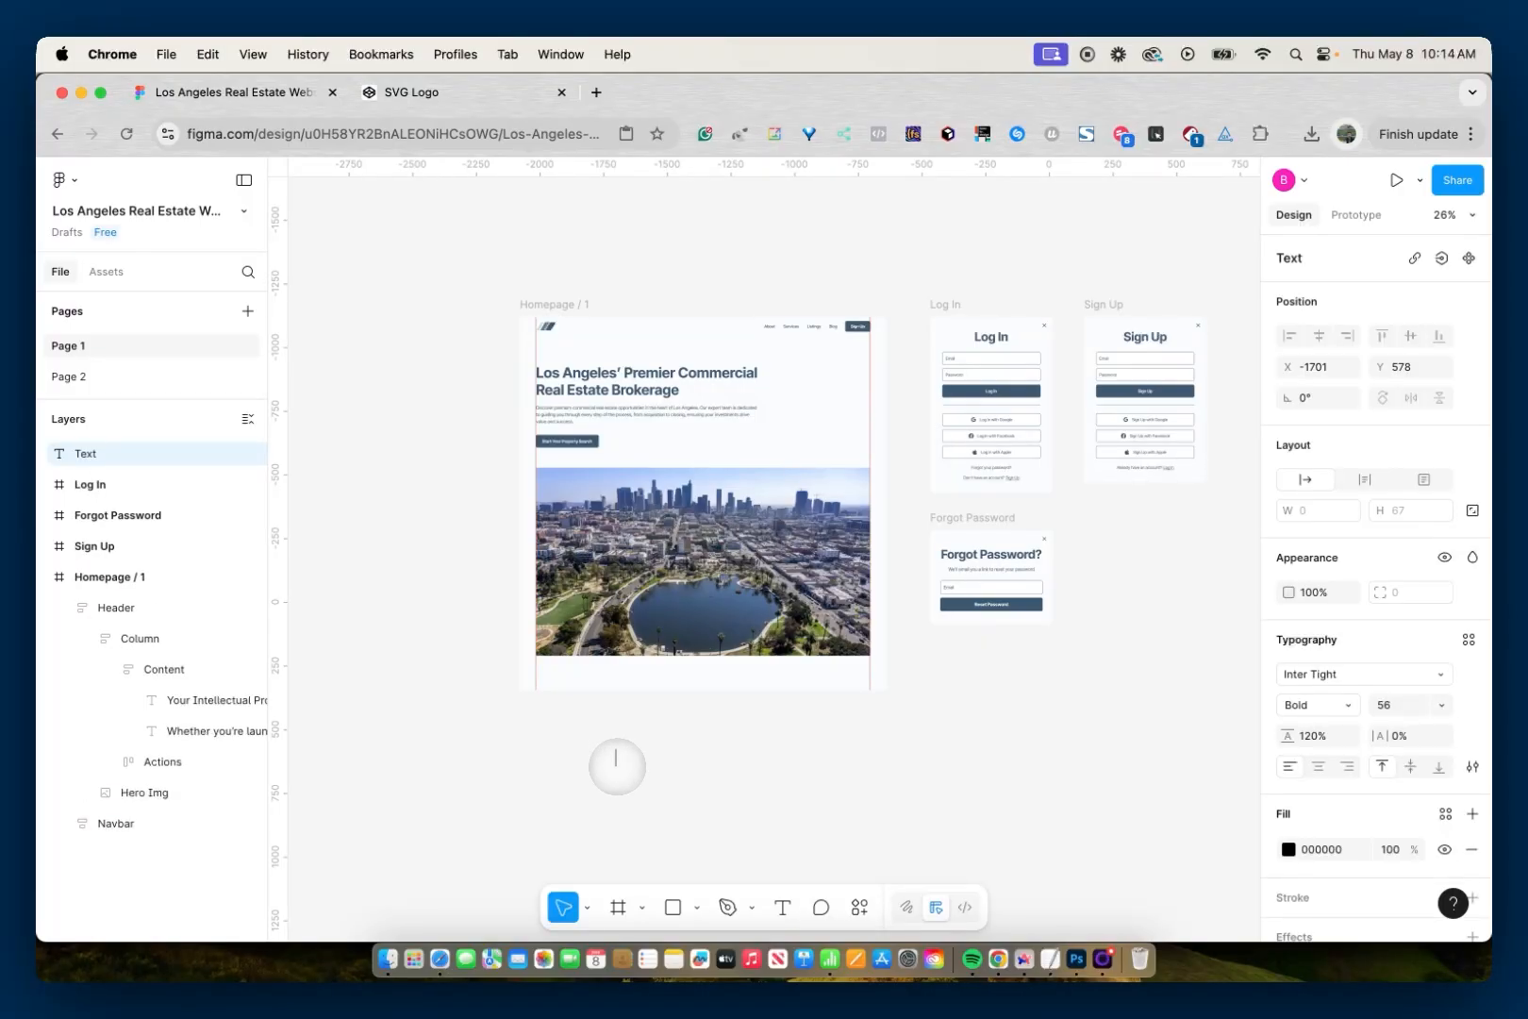
pyautogui.write('Learn More')
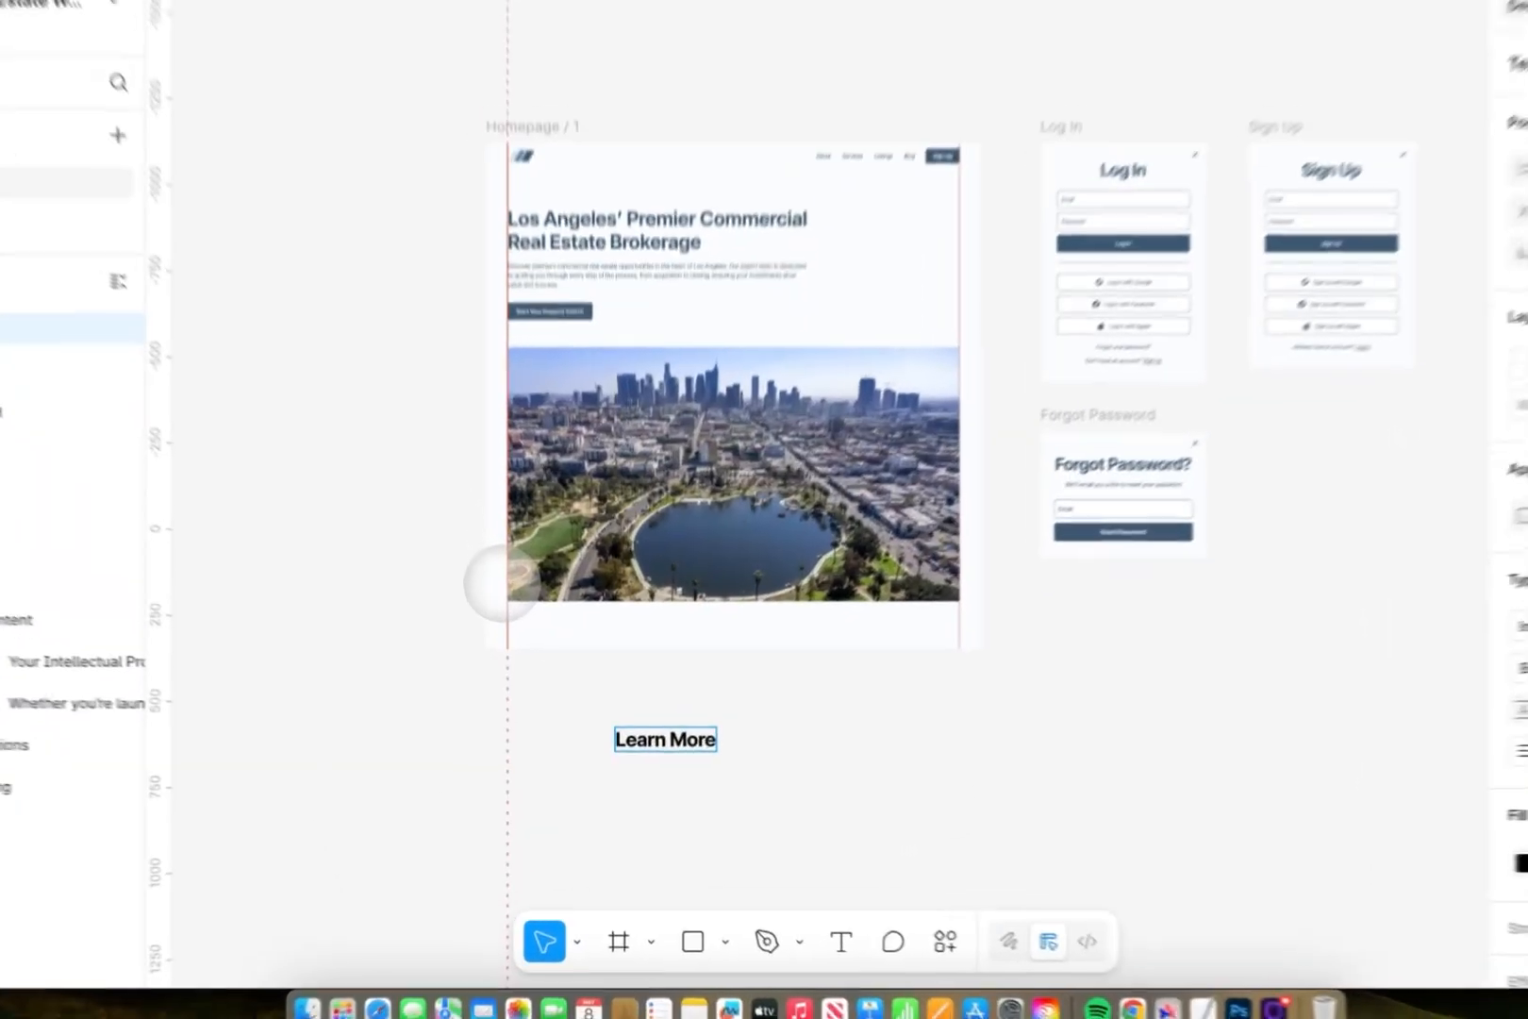
pyautogui.write('-')
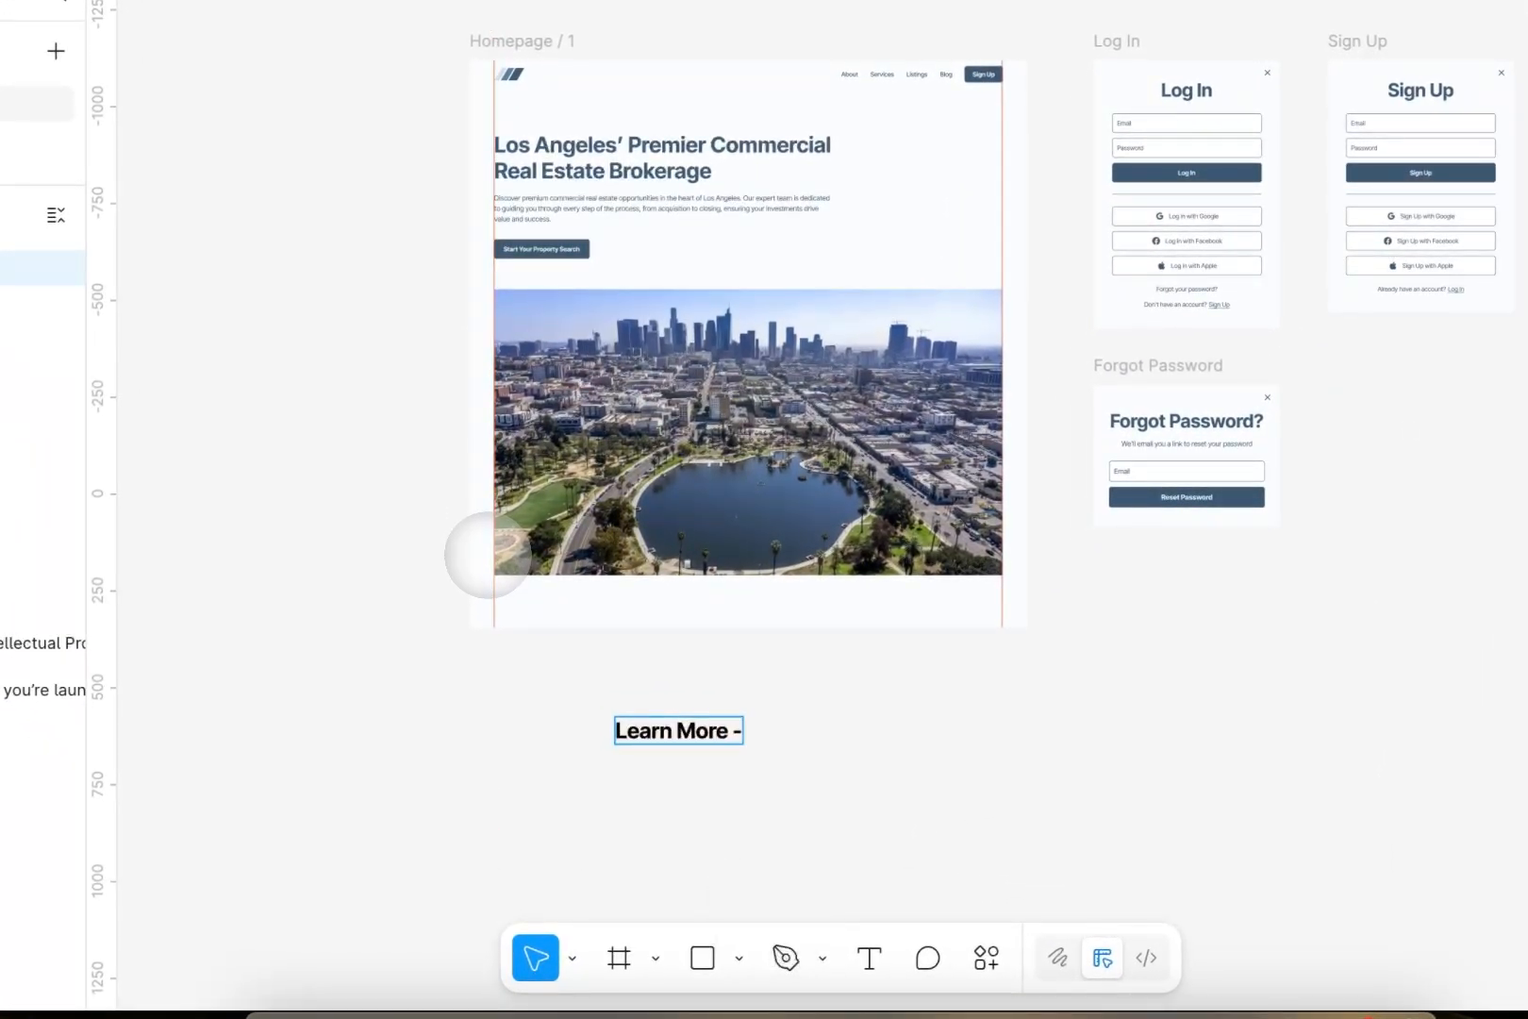
pyautogui.write('>')
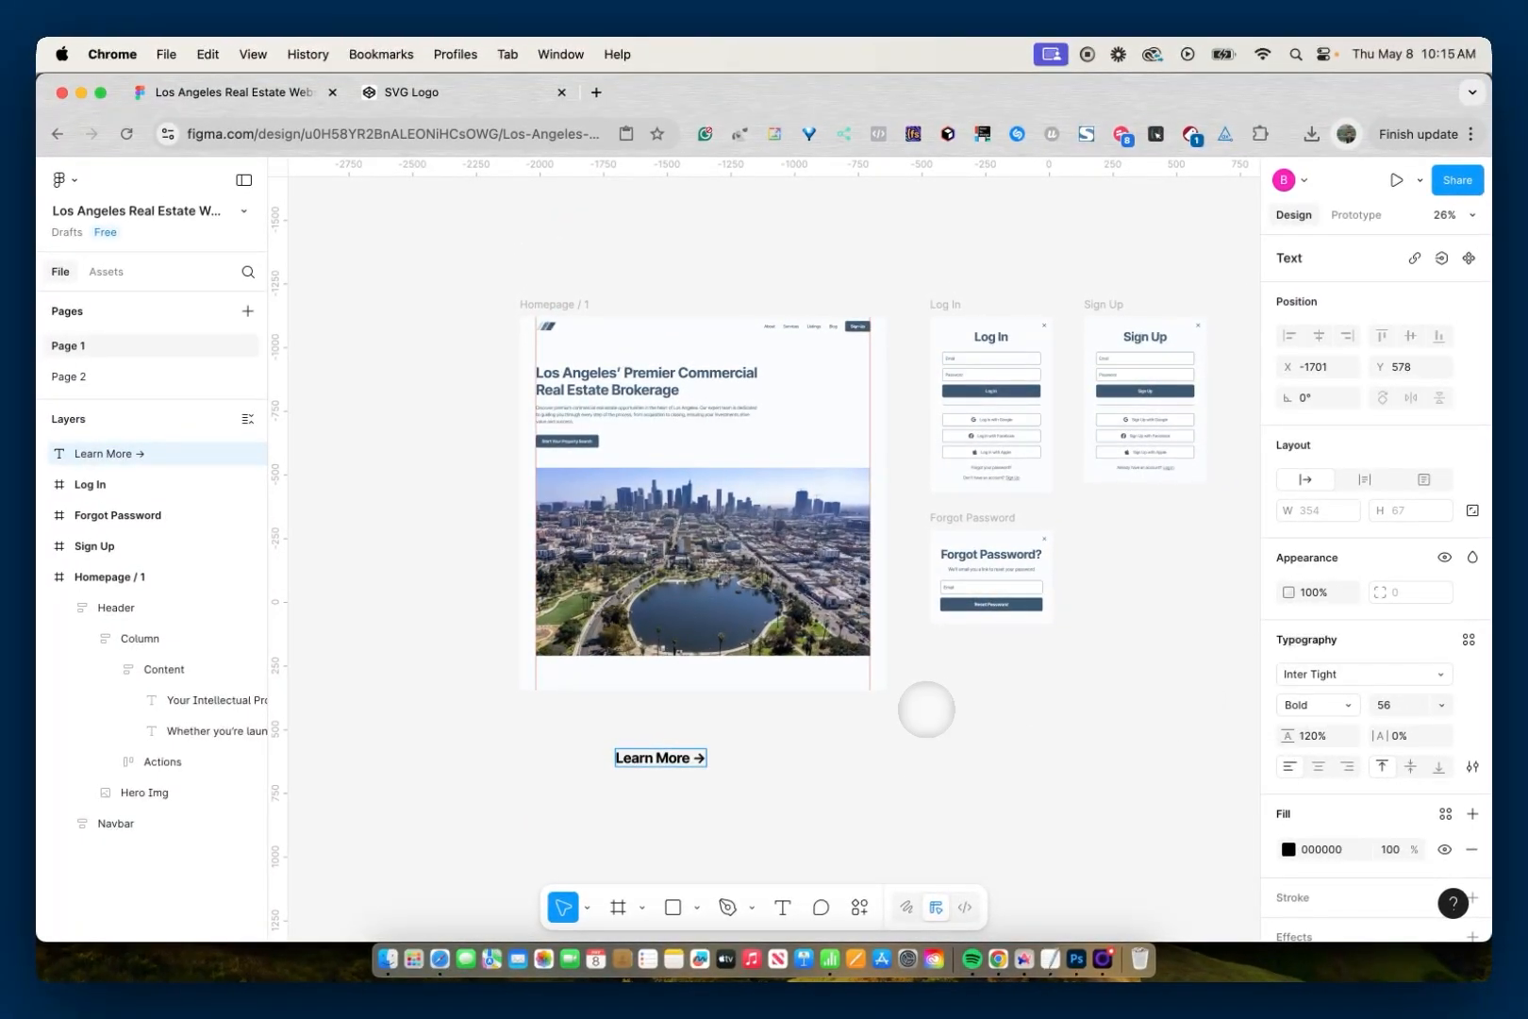
# - Delete the arrow after "Learn More" and enter it again as the -> character combination
pyautogui.press('BackSpace')
pyautogui.press('BackSpace')
pyautogui.write('-')
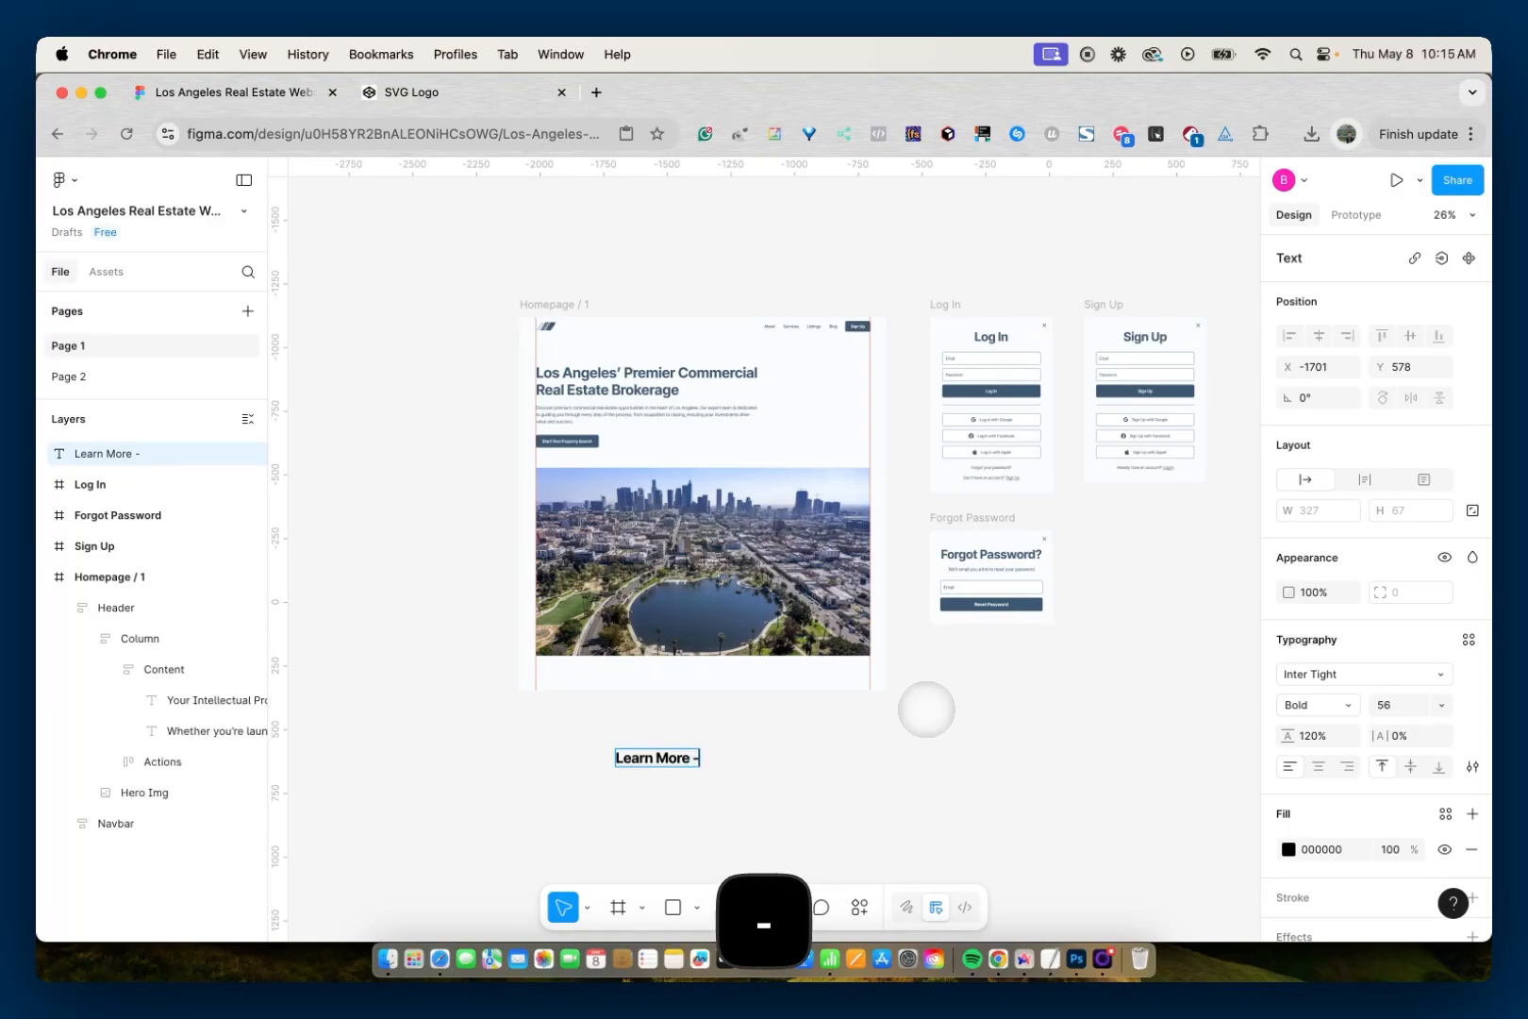
pyautogui.write('>')
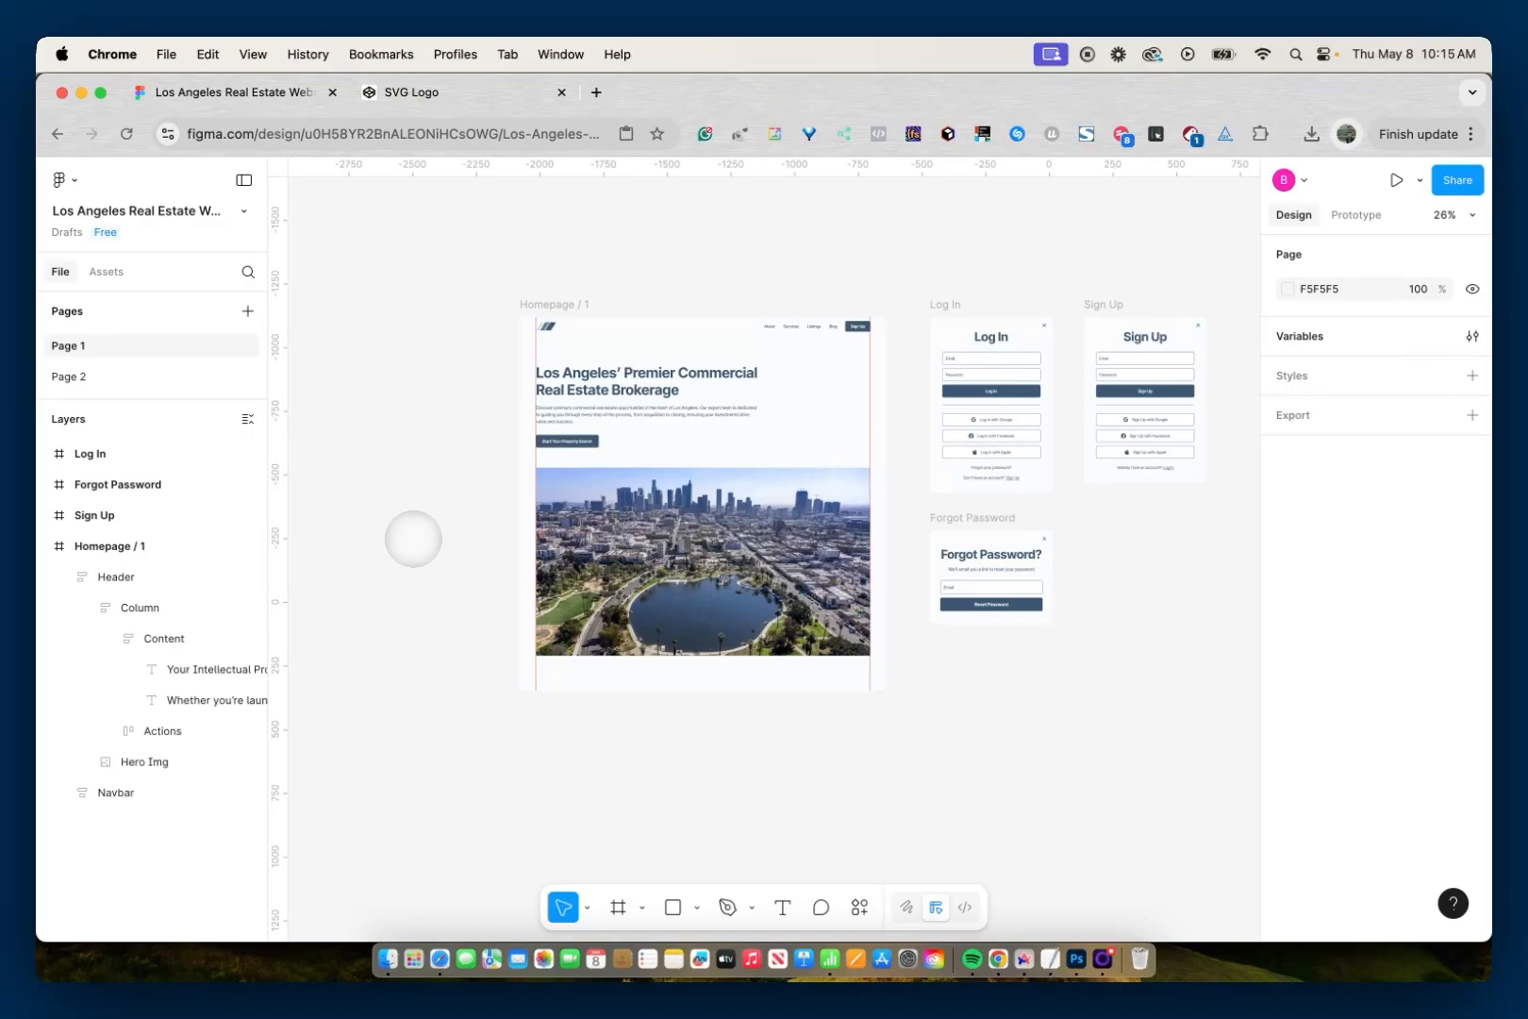
# - Copy the Homepage / 1 frame as a PNG and paste it onto a new page named PNG
pyautogui.click(547, 304)
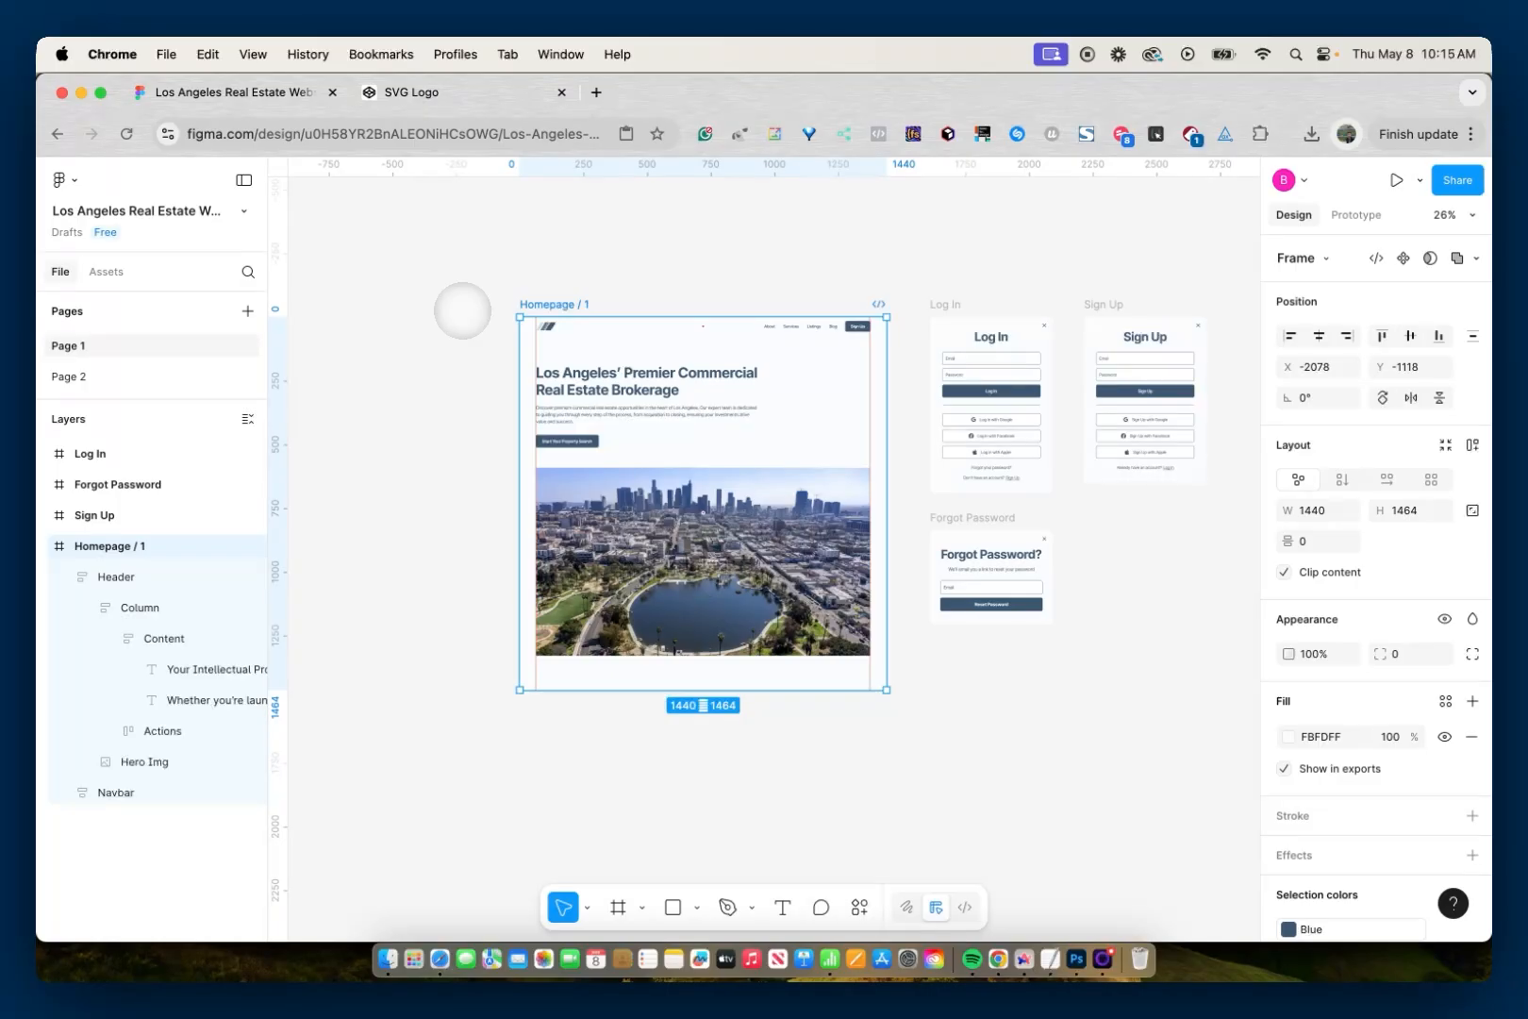
pyautogui.press('super+shift+c')
pyautogui.click(248, 310)
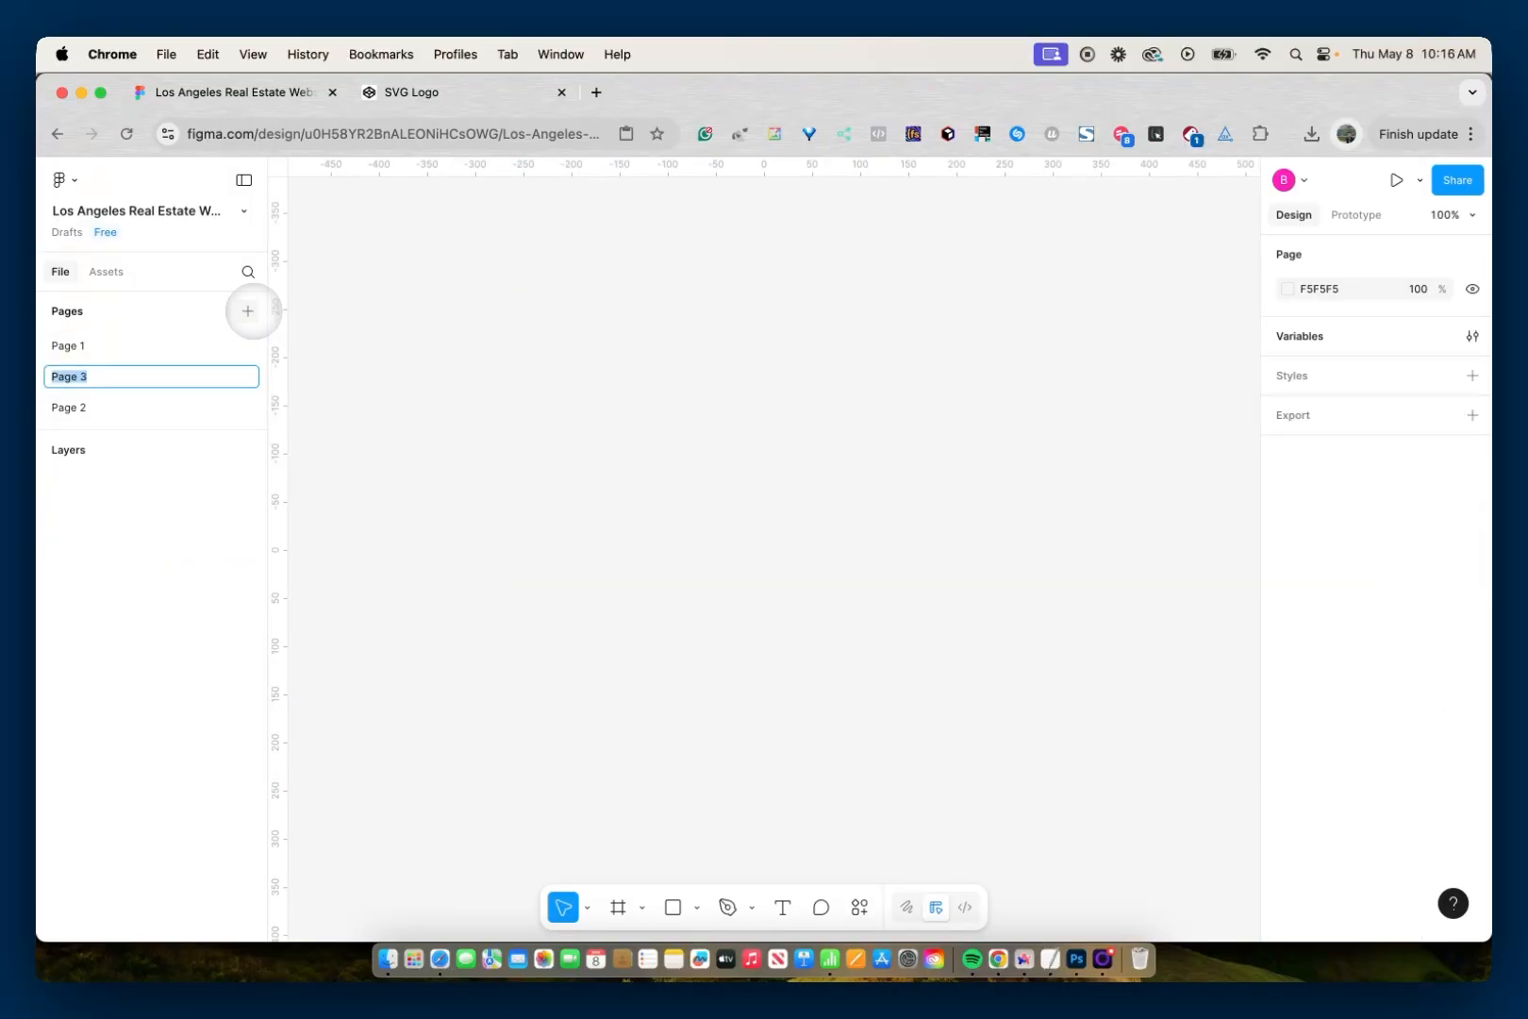
pyautogui.press('Return')
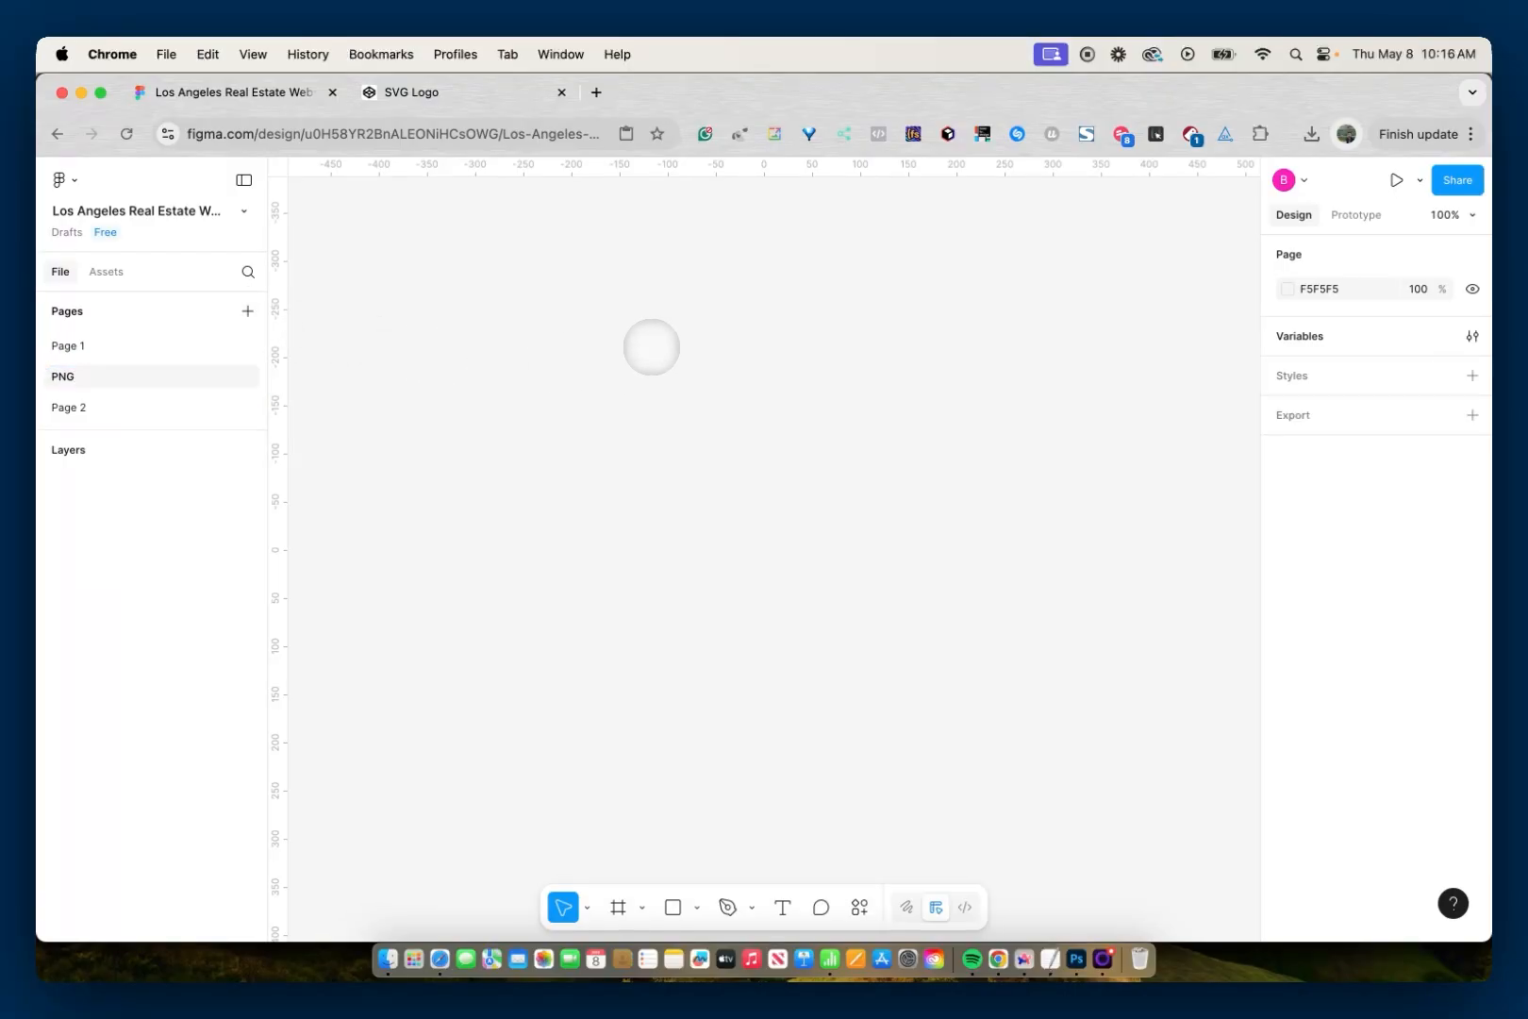
pyautogui.press('super+v')
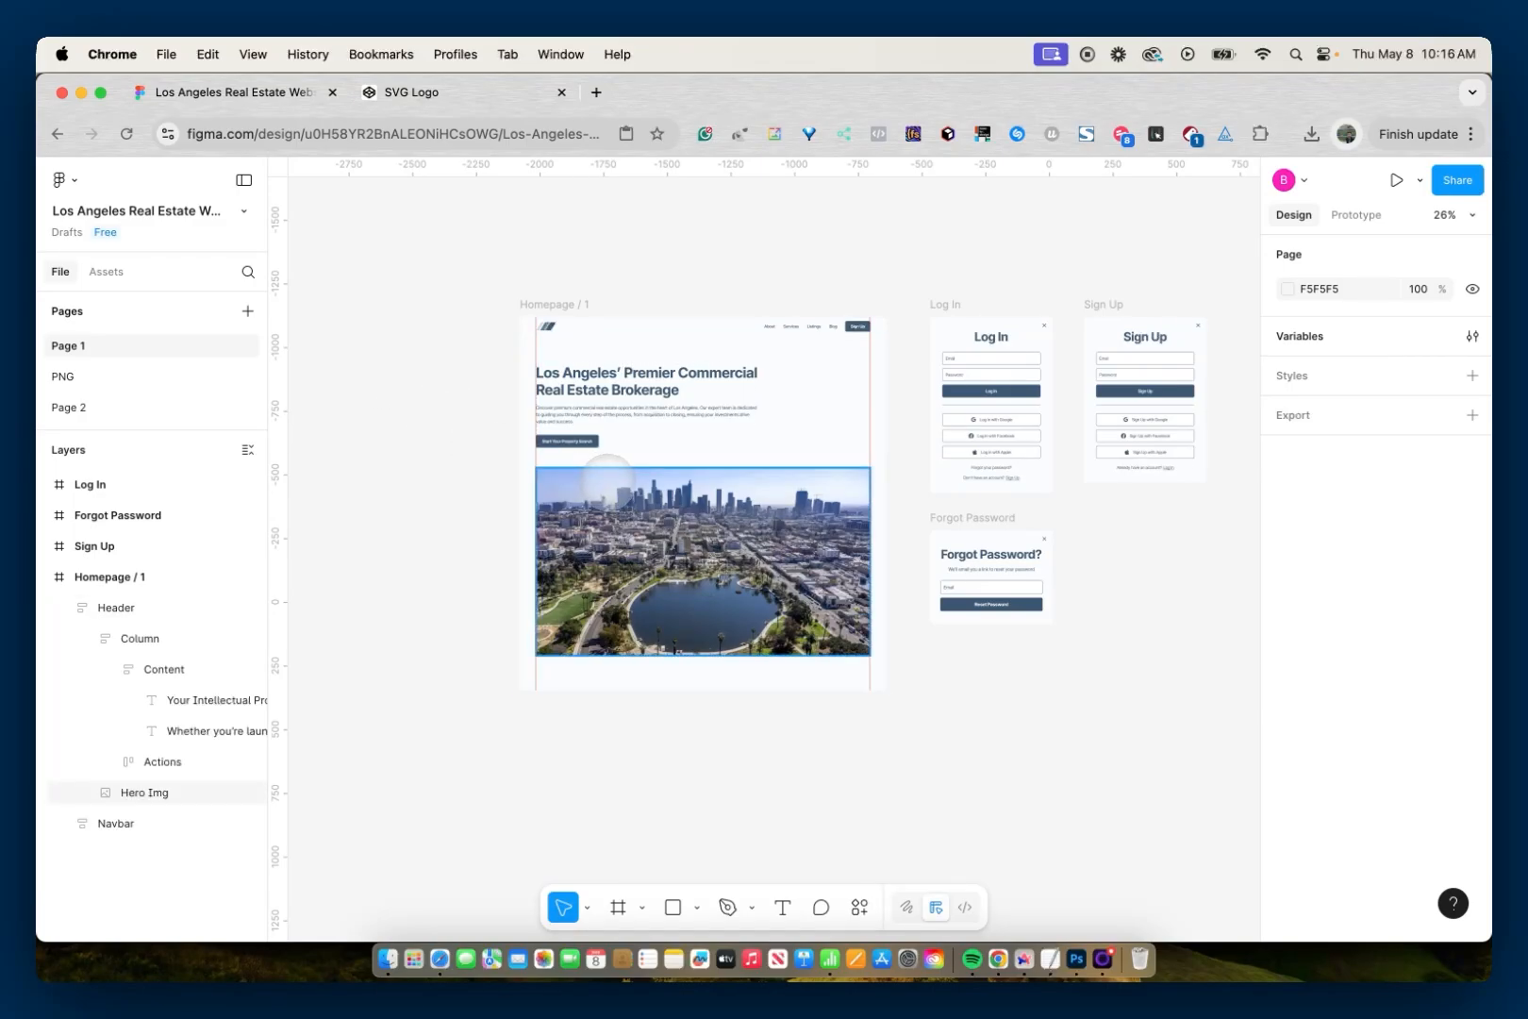
# - Export the Hero Img picture of the Homepage / 1 frame as a 1x JPEG and clear the selection
pyautogui.click(609, 481)
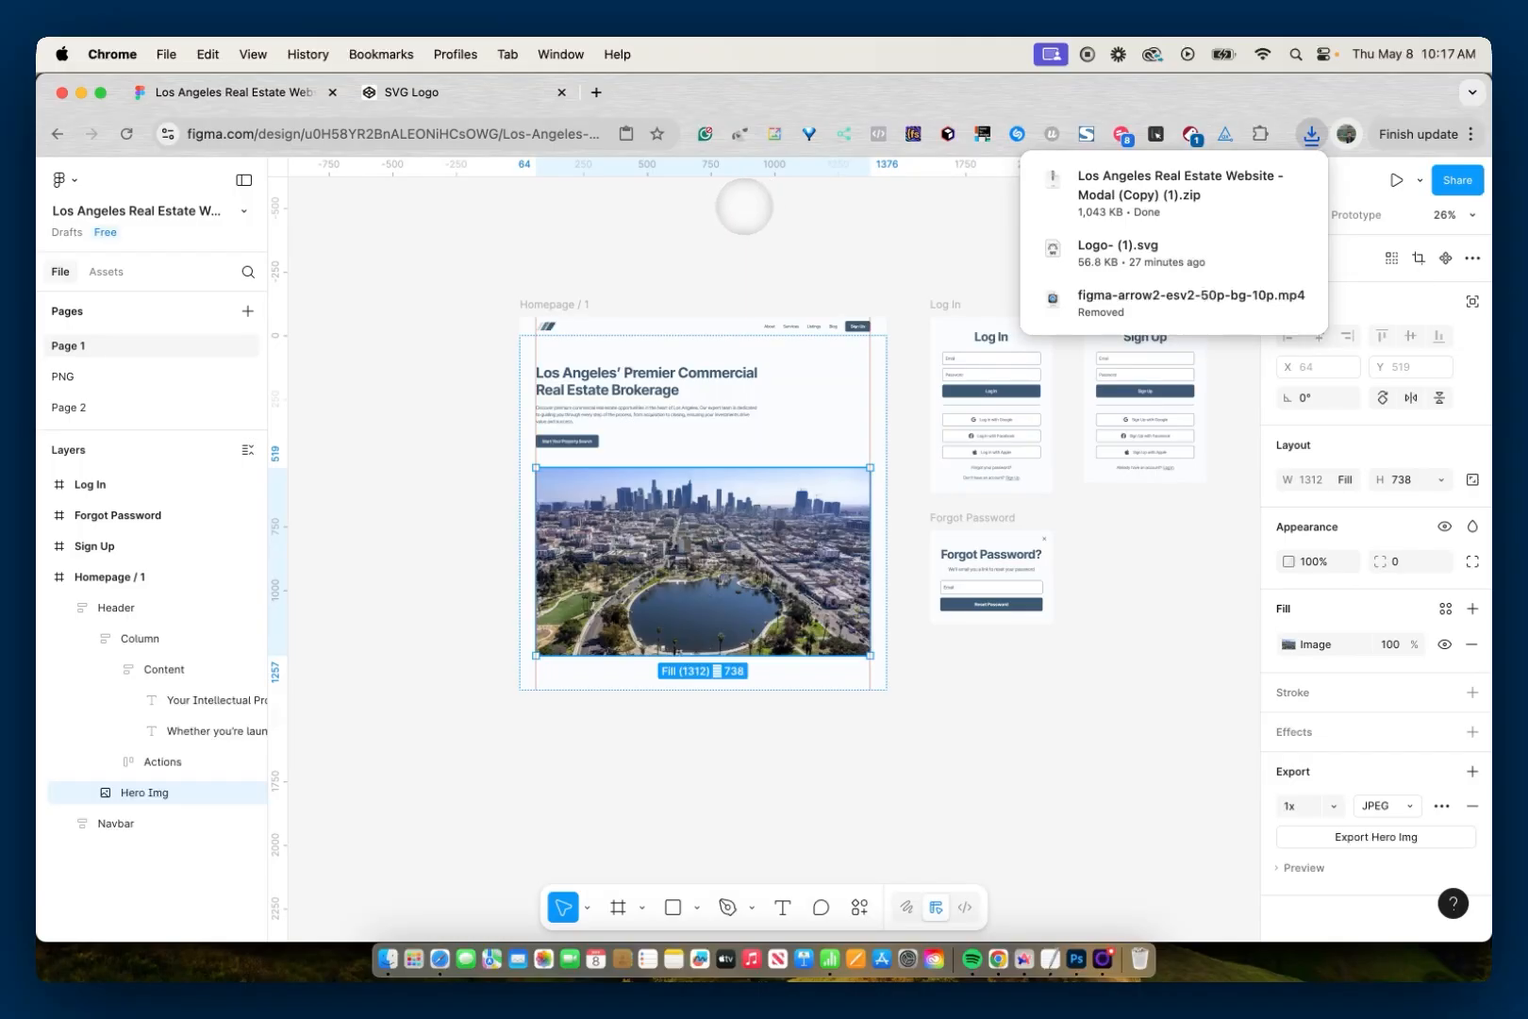
pyautogui.click(709, 206)
pyautogui.click(683, 212)
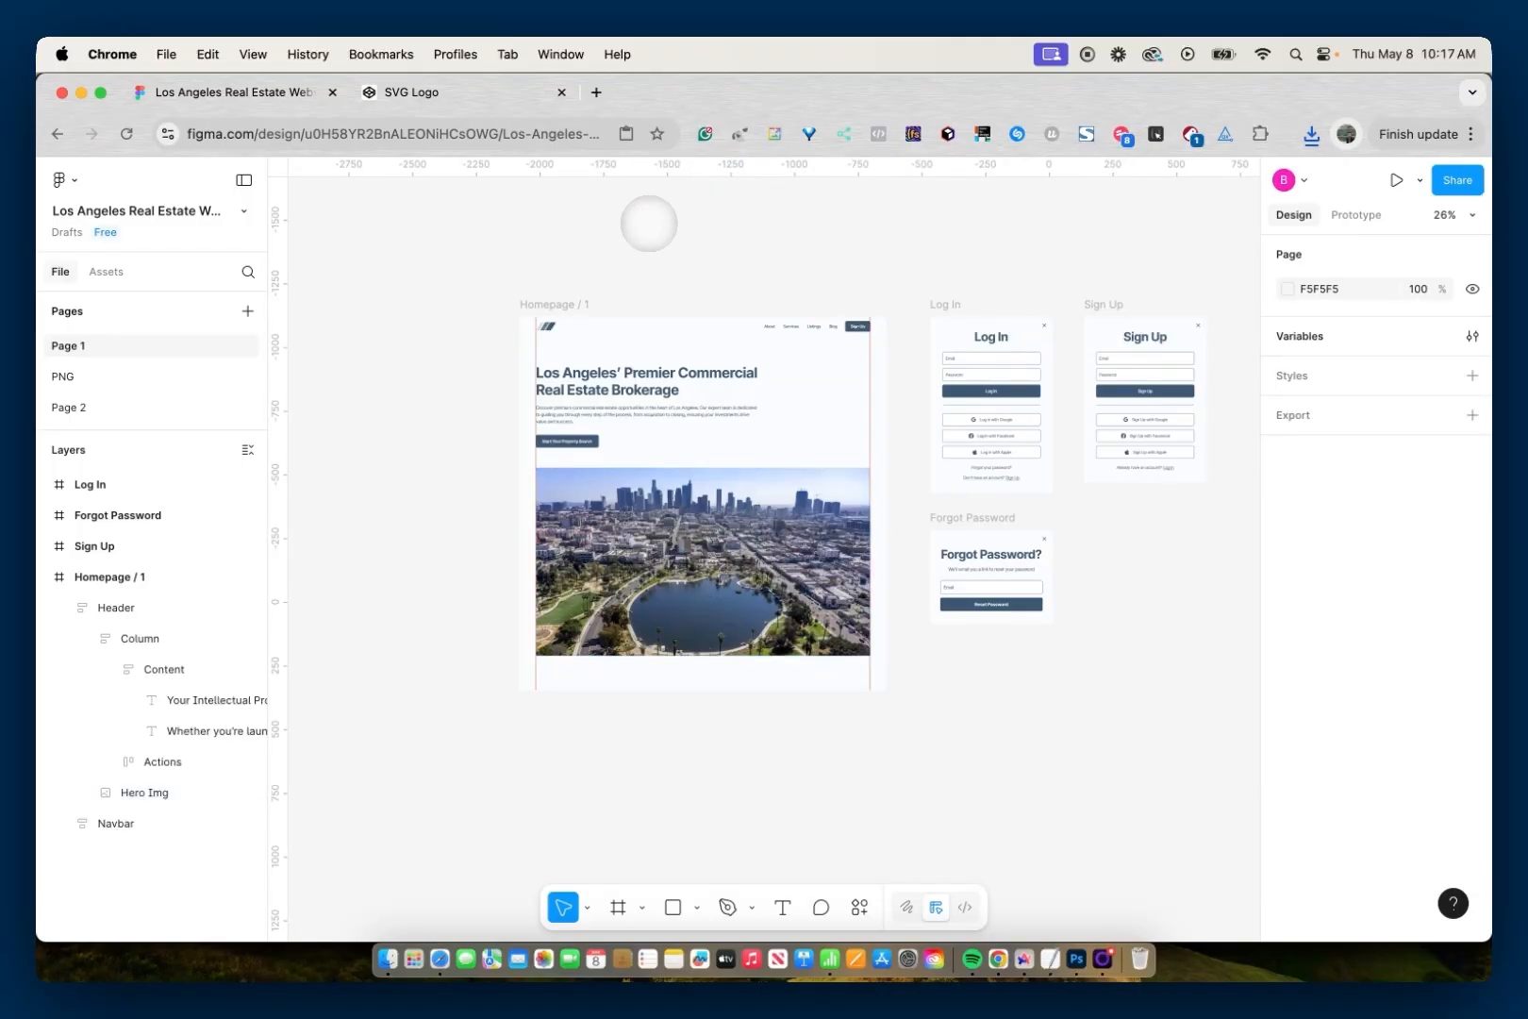
# - Remove the slash from the homepage frame's name so it reads "Homepage 1"
pyautogui.scroll(10, 529, 302)
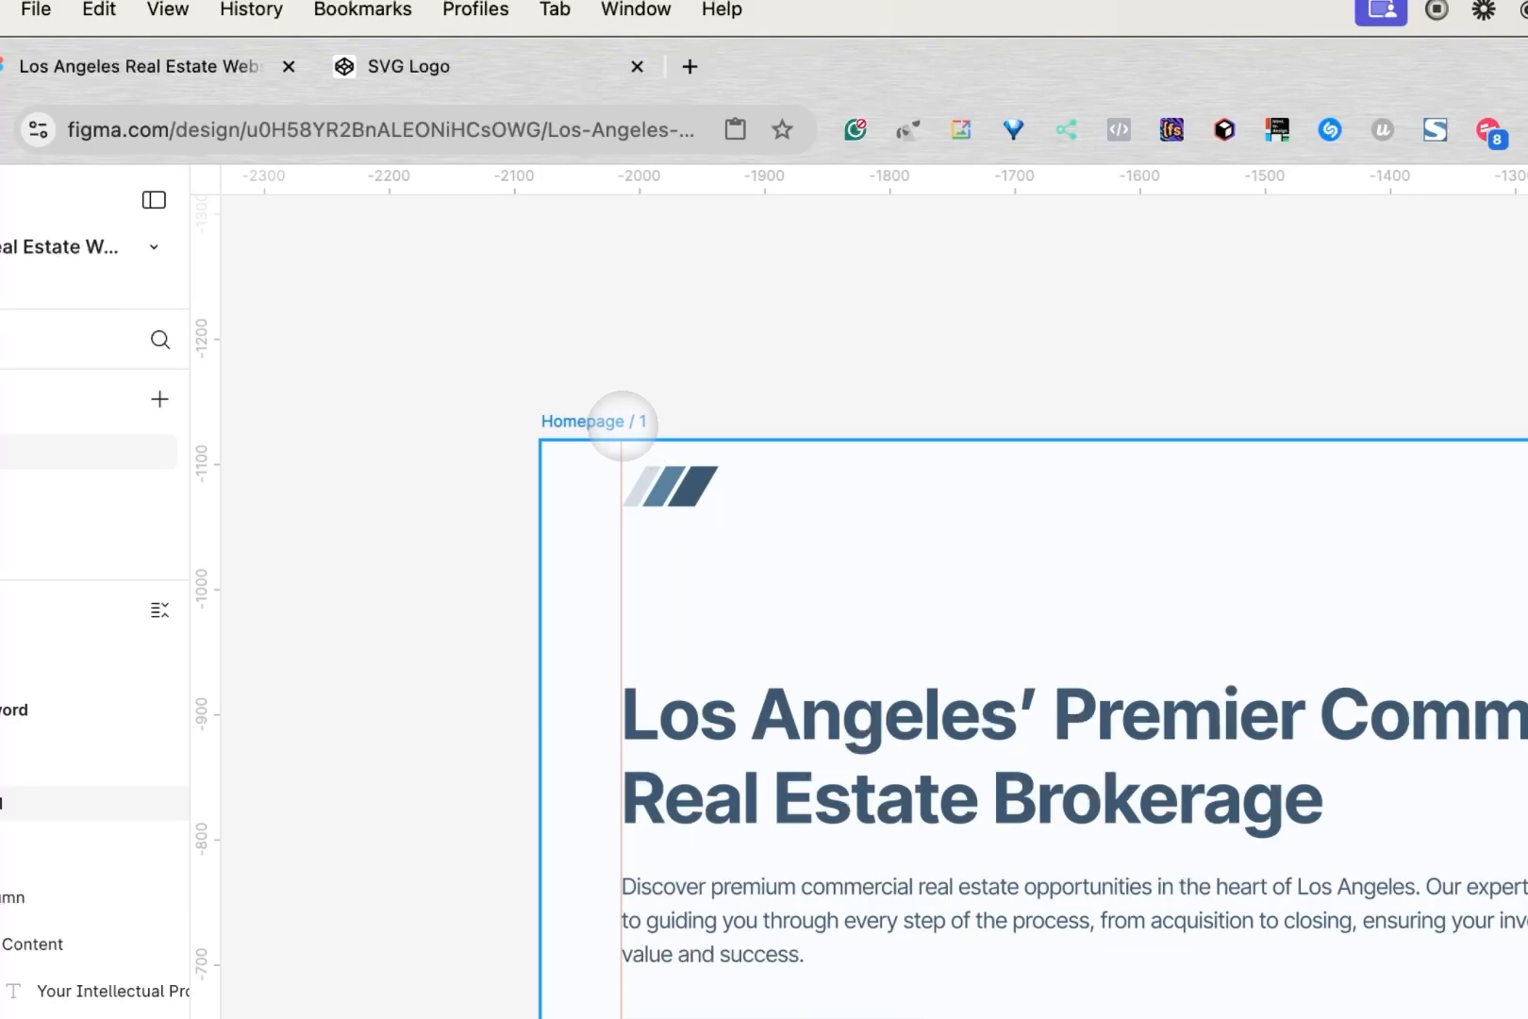
pyautogui.doubleClick(630, 421)
pyautogui.click(631, 422)
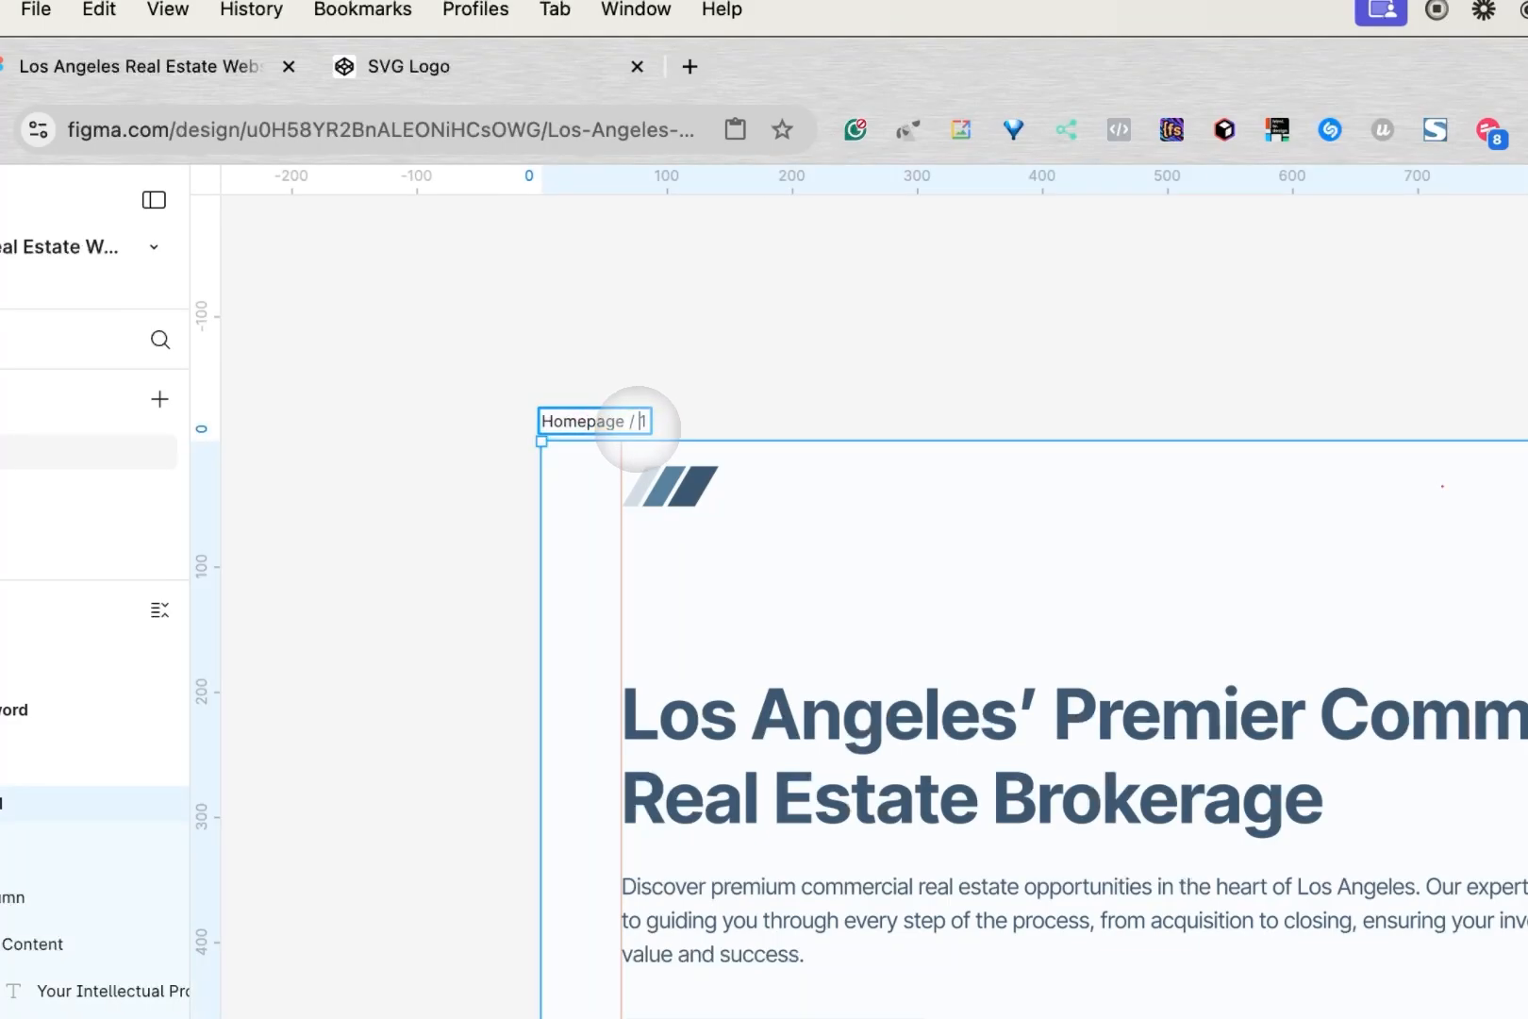
pyautogui.press('Delete')
pyautogui.click(750, 401)
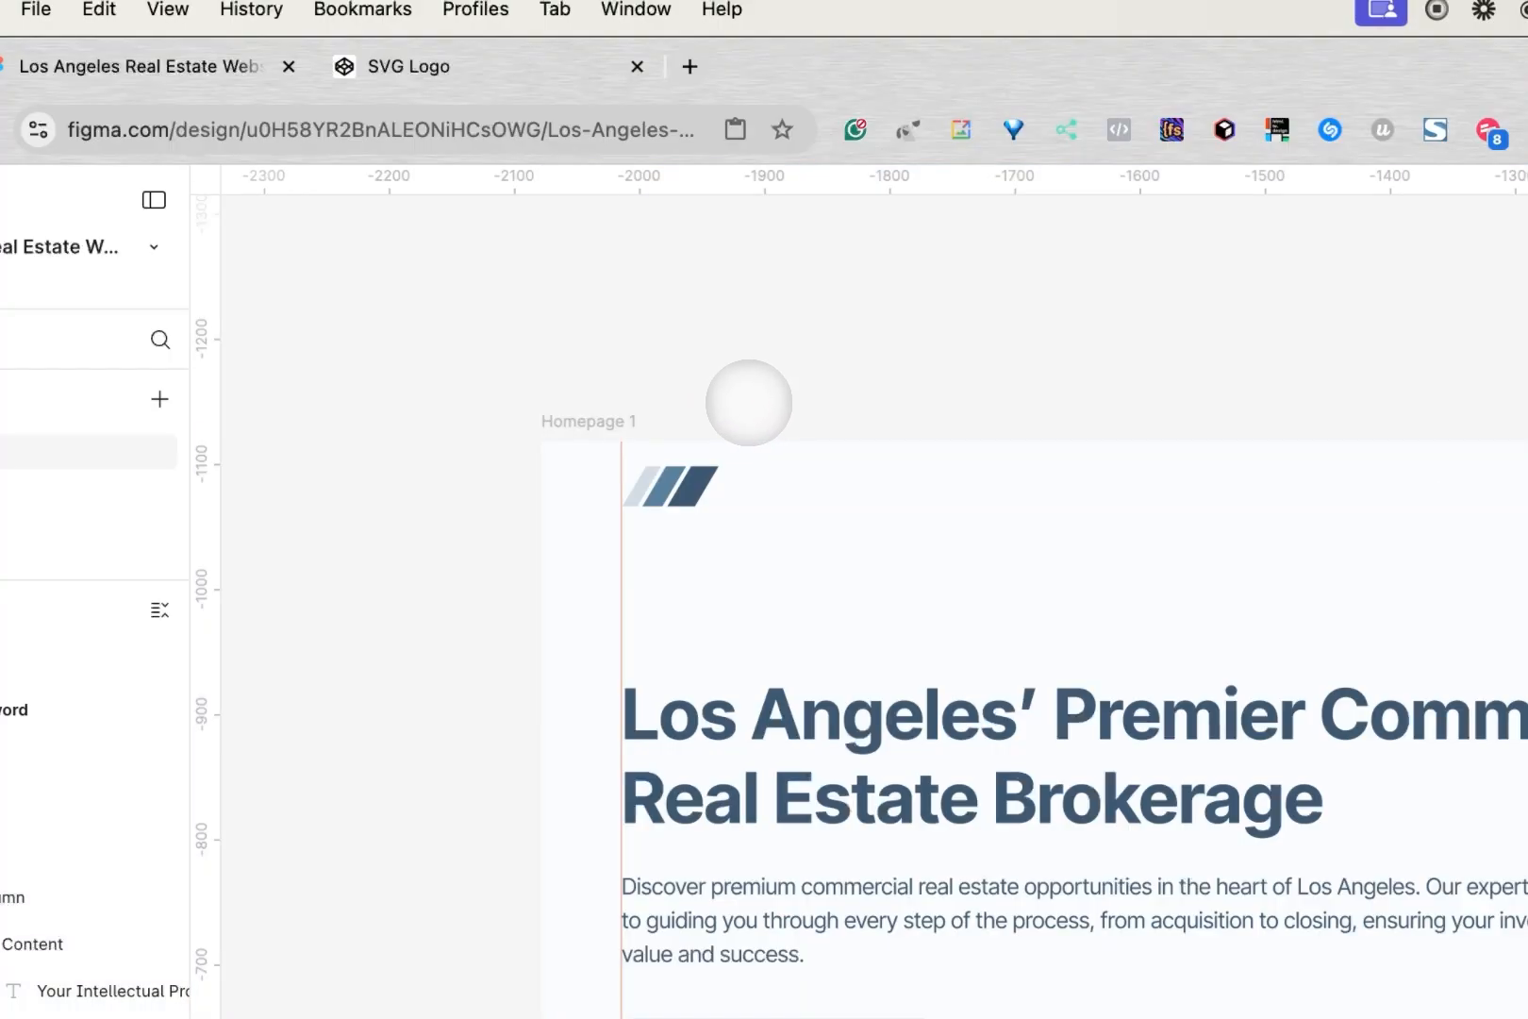
# - Export the Hero Img picture again as a 1x JPEG from the renamed Homepage 1 frame
pyautogui.click(609, 419)
pyautogui.scroll(-5, 816, 443)
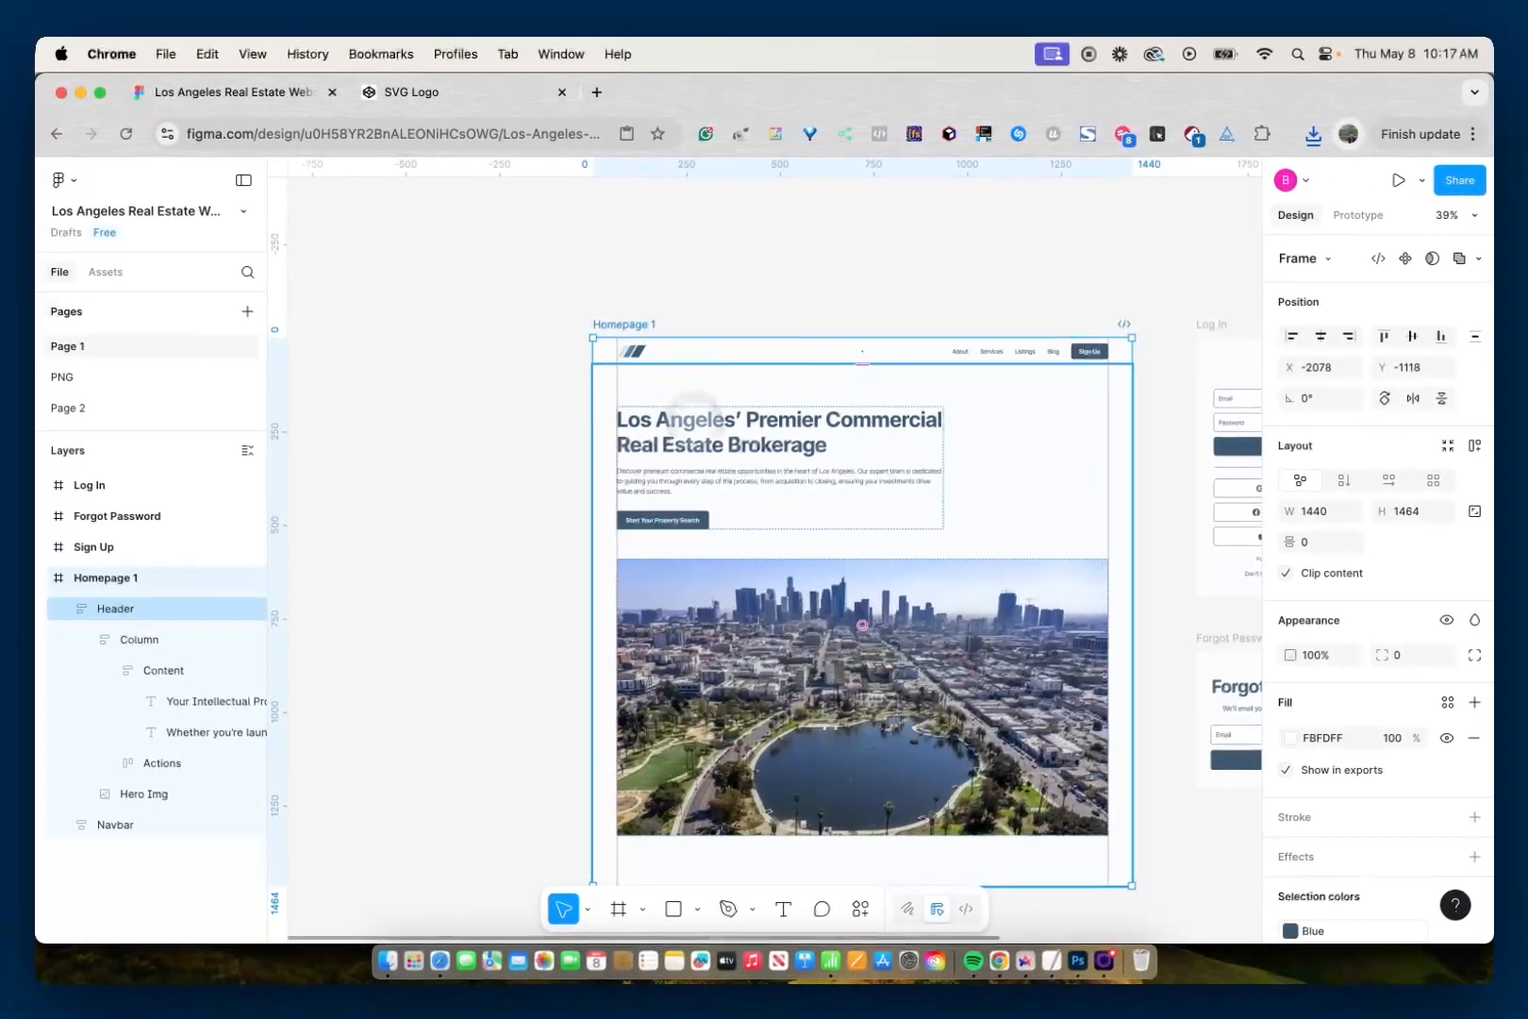
pyautogui.doubleClick(862, 624)
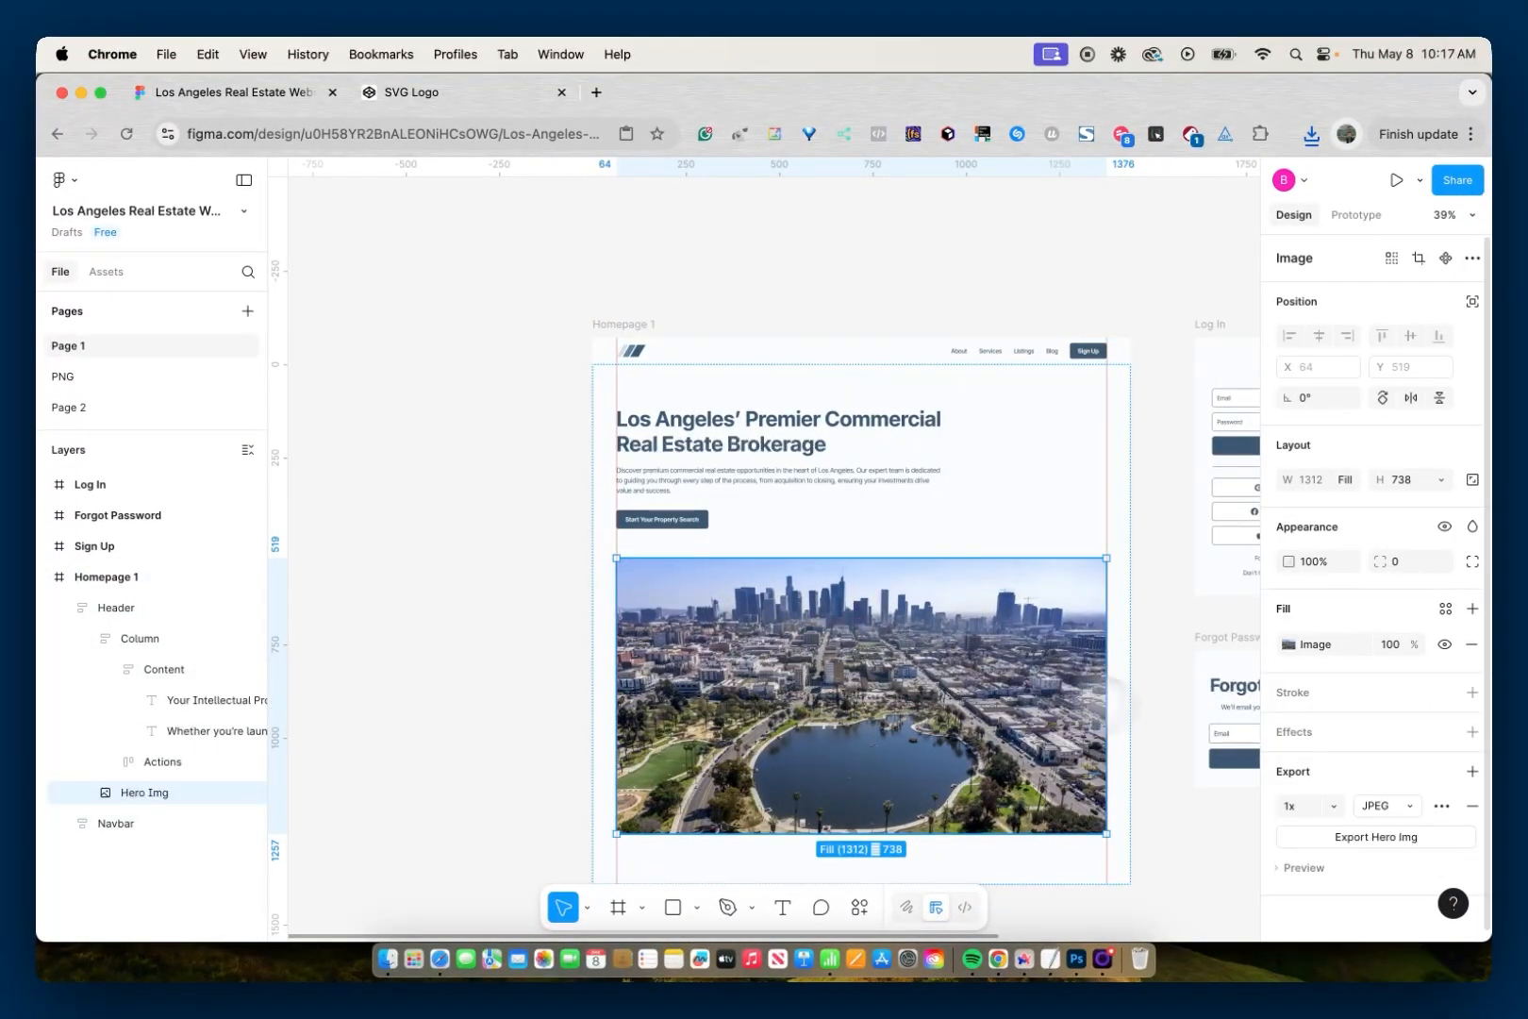
pyautogui.click(1324, 837)
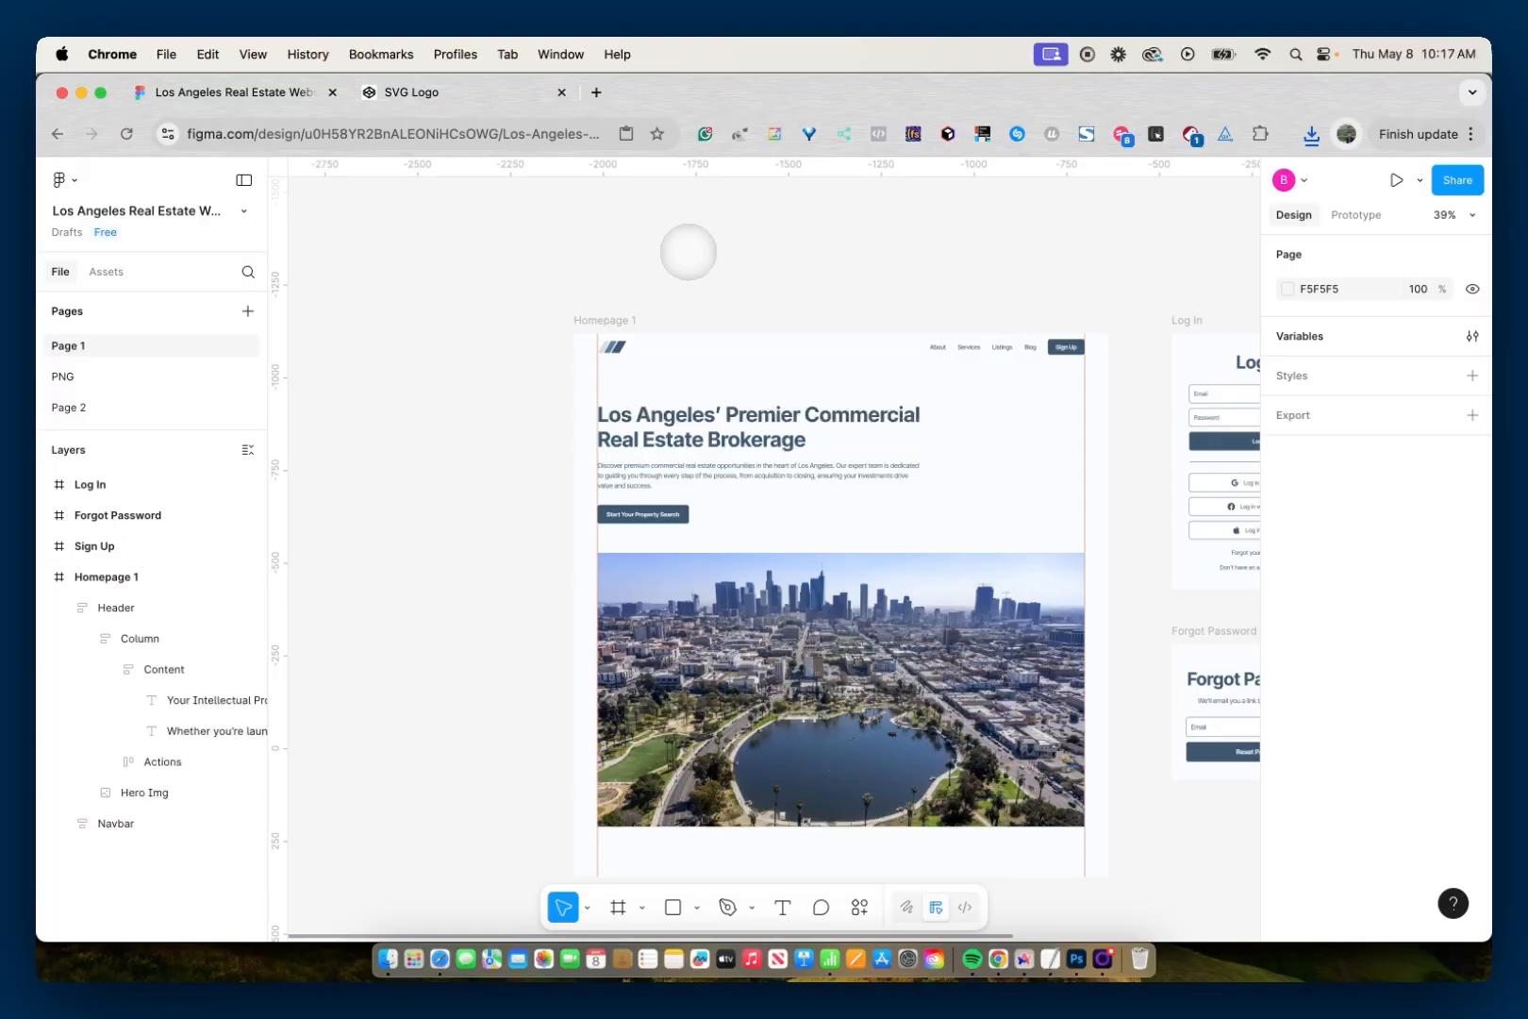
# - Select the logo-38 frame in the navbar and look up the SVG choice among its copy options
pyautogui.scroll(5, 620, 345)
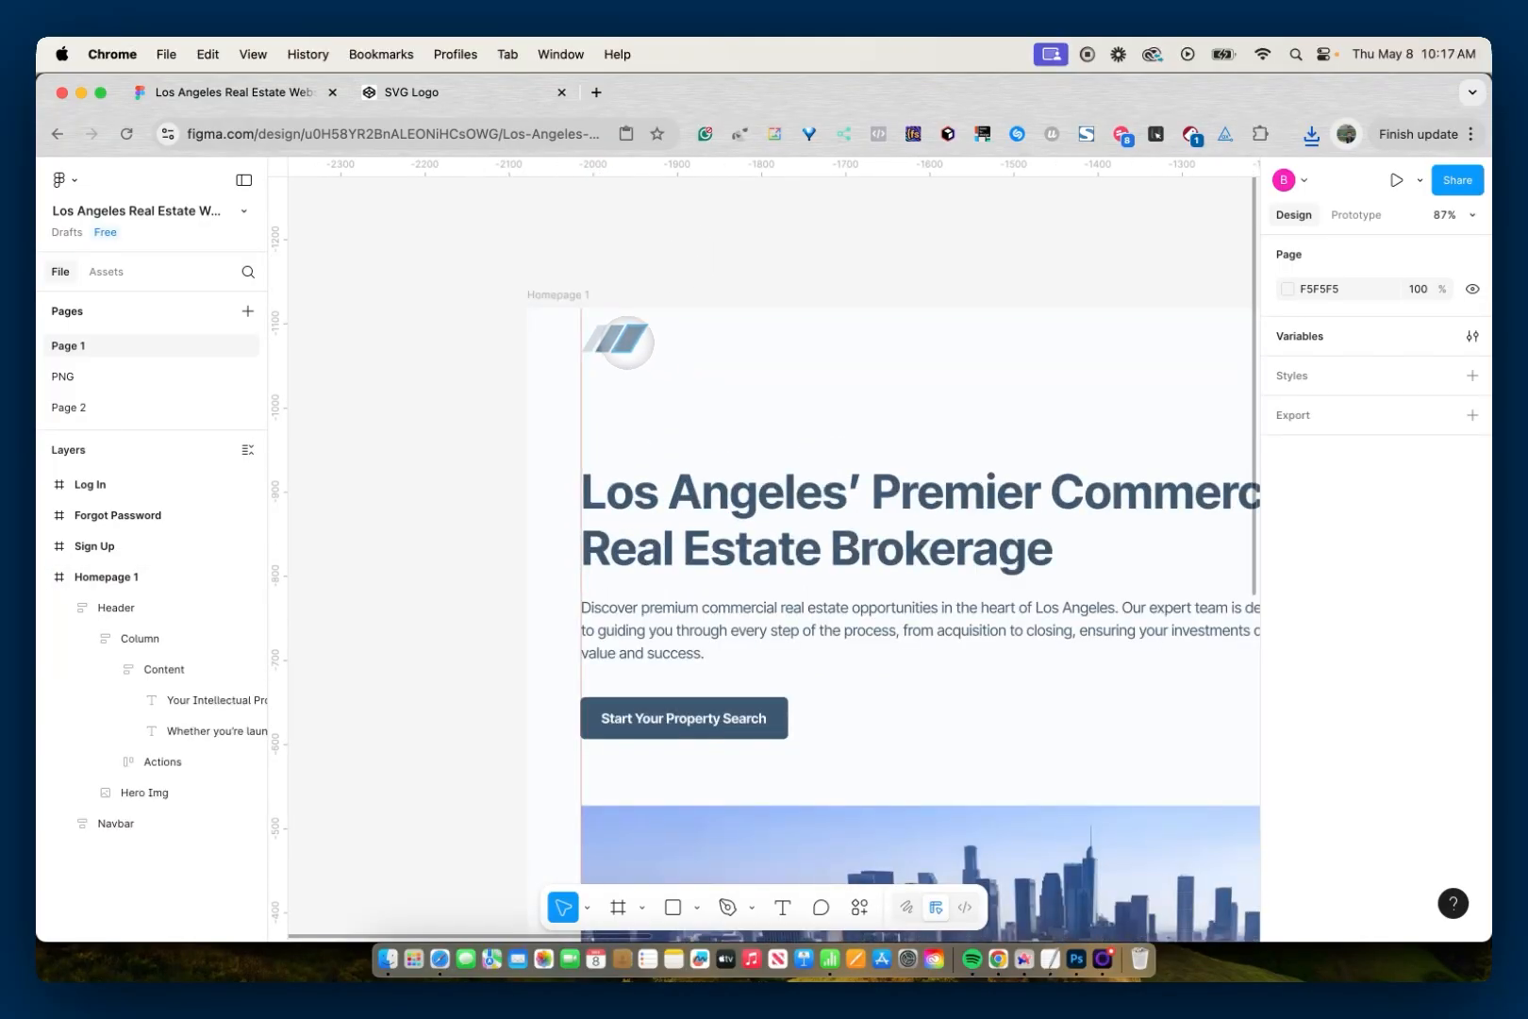
pyautogui.keyDown('super'); pyautogui.click(623, 340); pyautogui.keyUp('super')
pyautogui.click(198, 792)
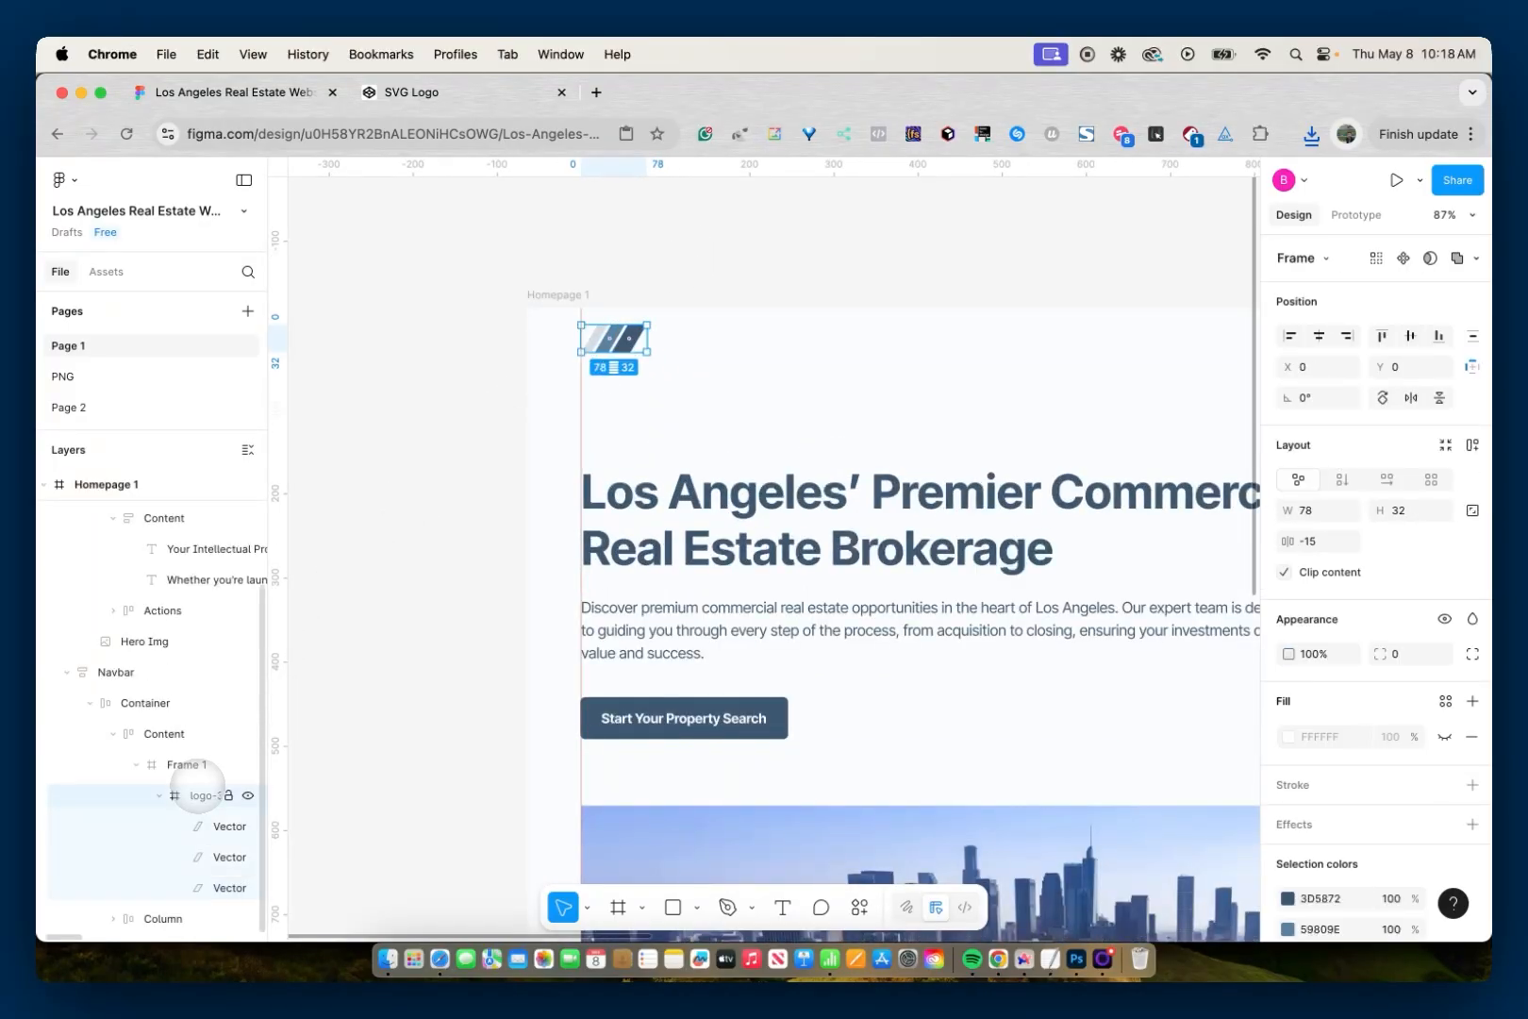
pyautogui.rightClick(615, 341)
pyautogui.moveTo(688, 351)
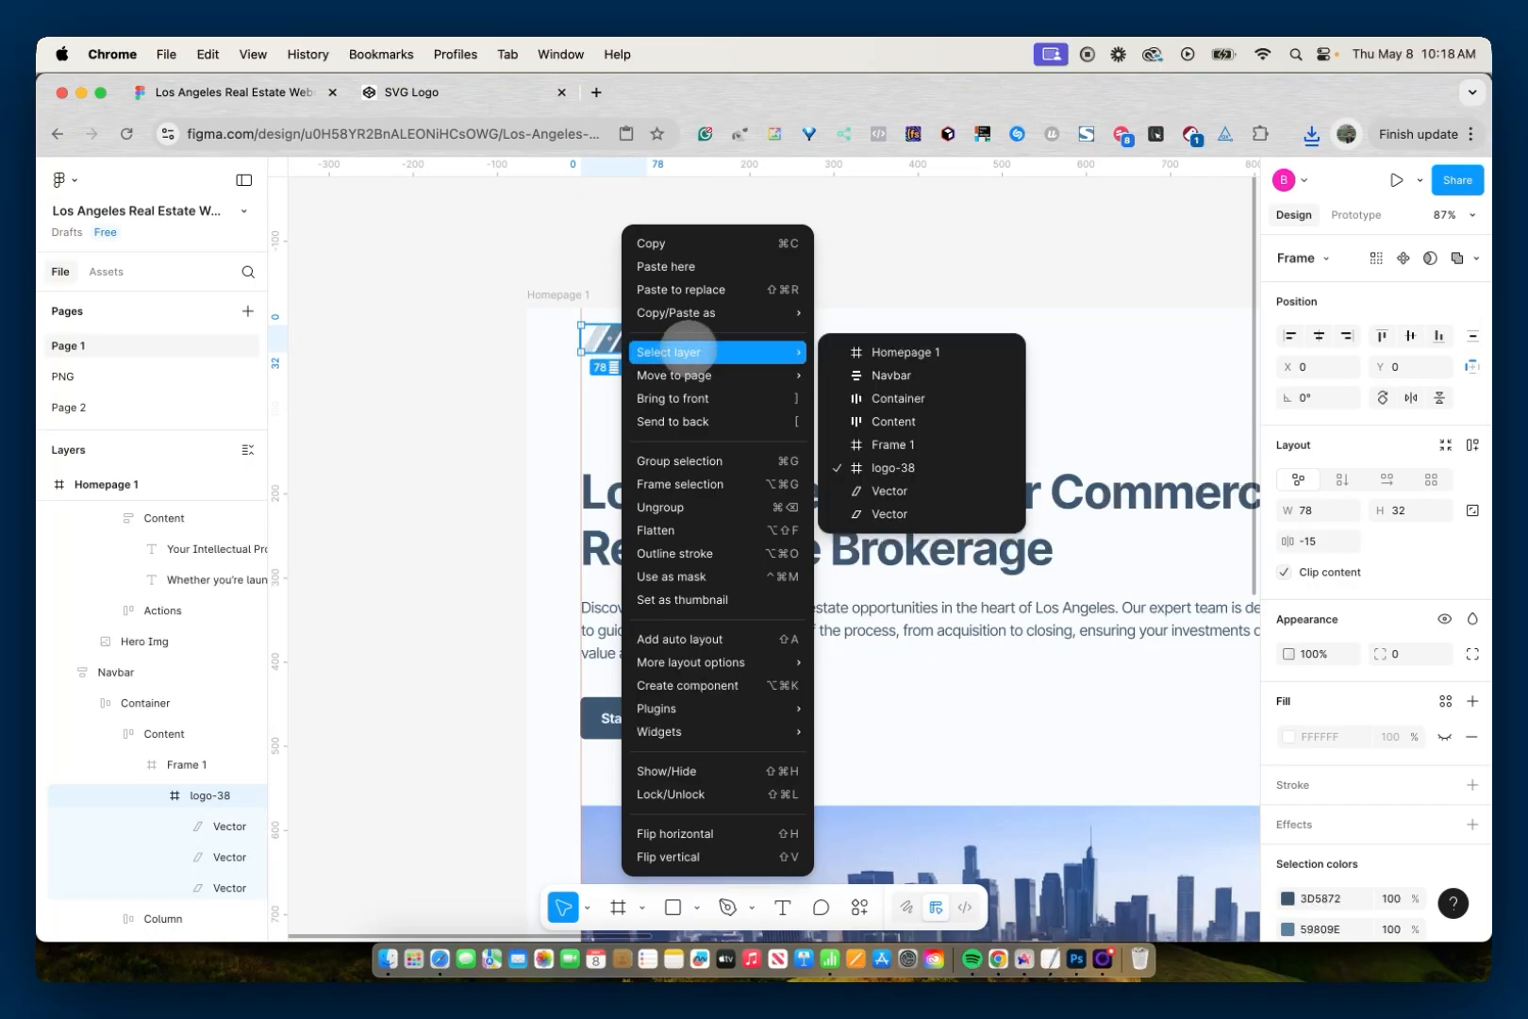
pyautogui.moveTo(717, 311)
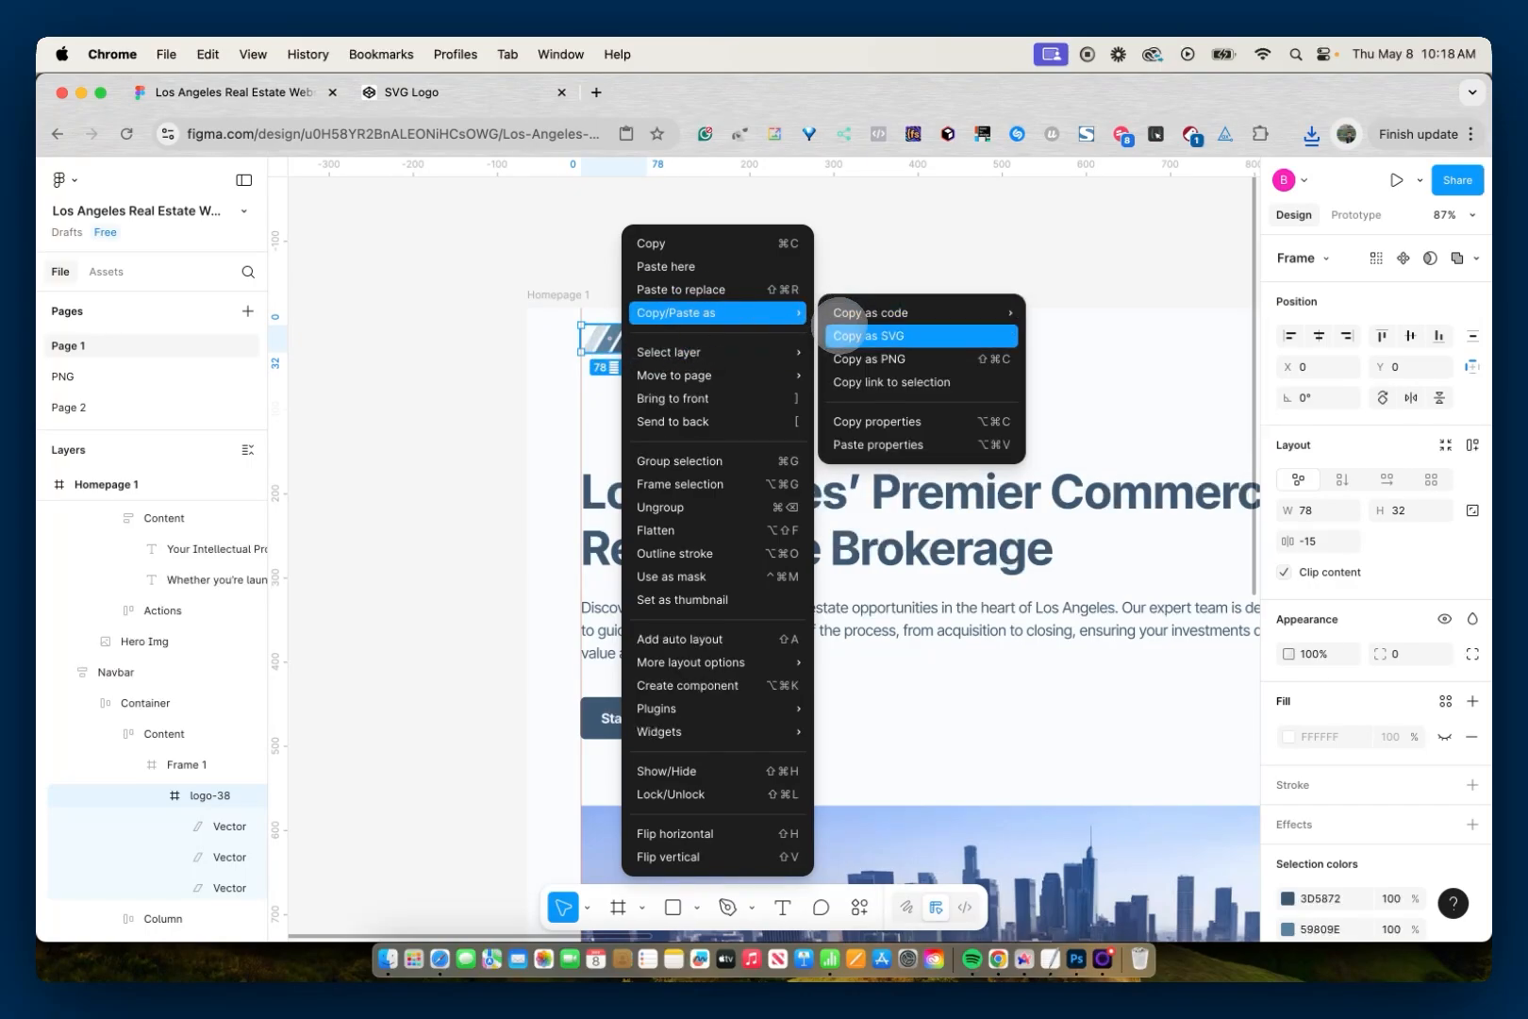
pyautogui.click(858, 255)
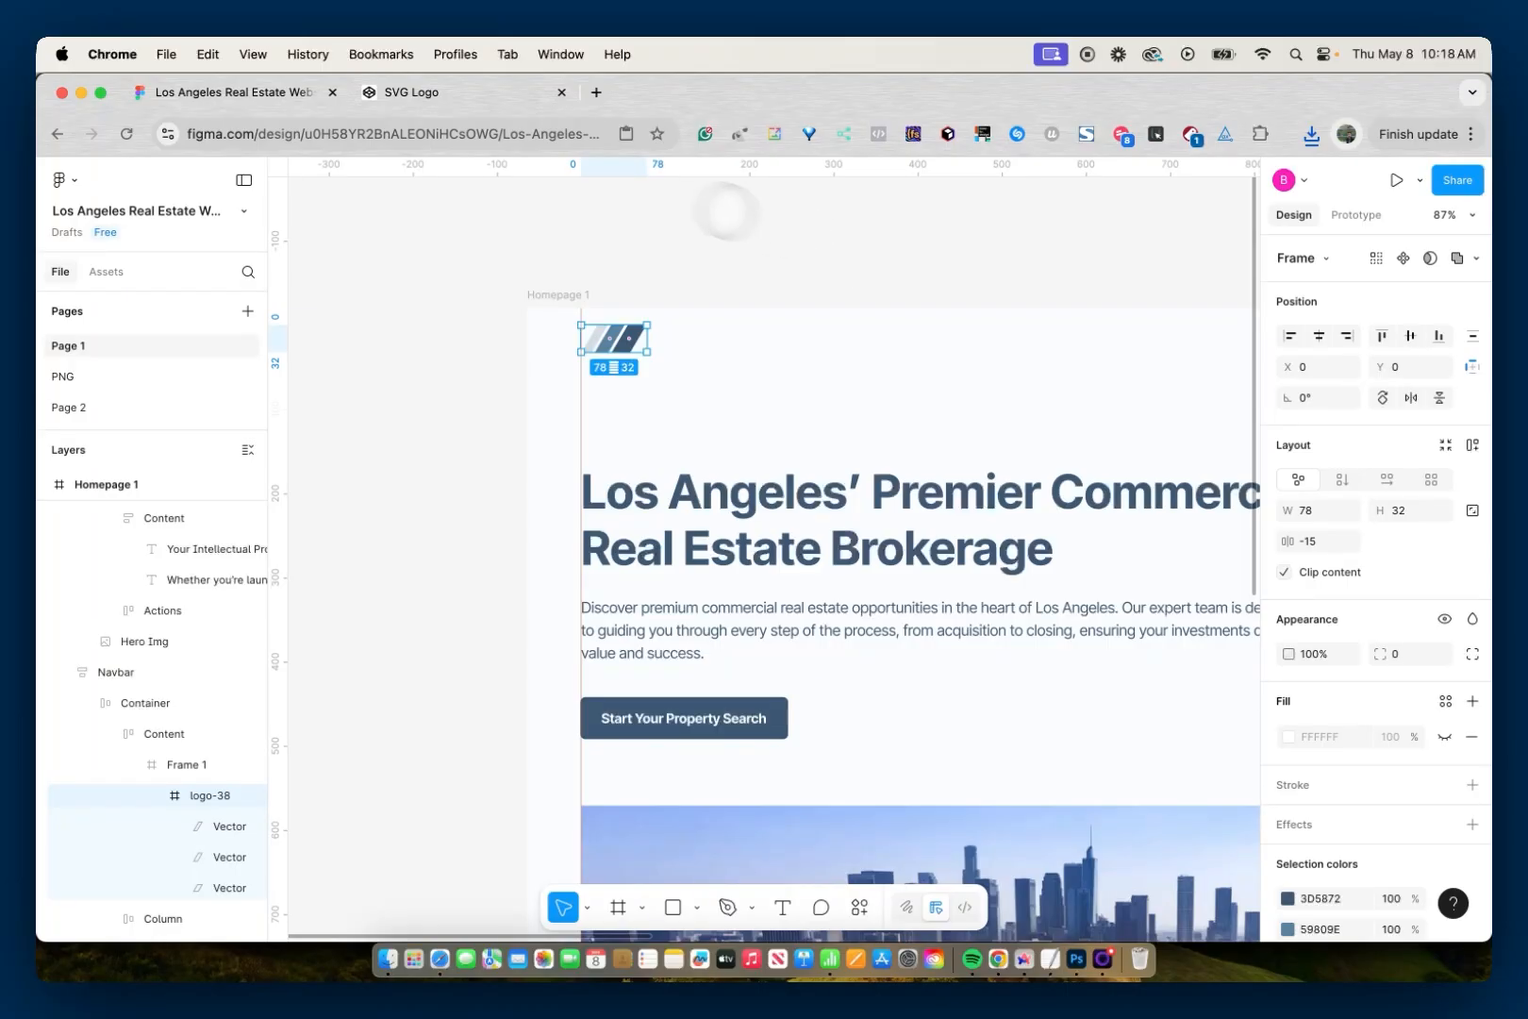
# - Switch to the SVG Logo pen in CodePen and copy all of the SVG code in the HTML editor
pyautogui.click(460, 95)
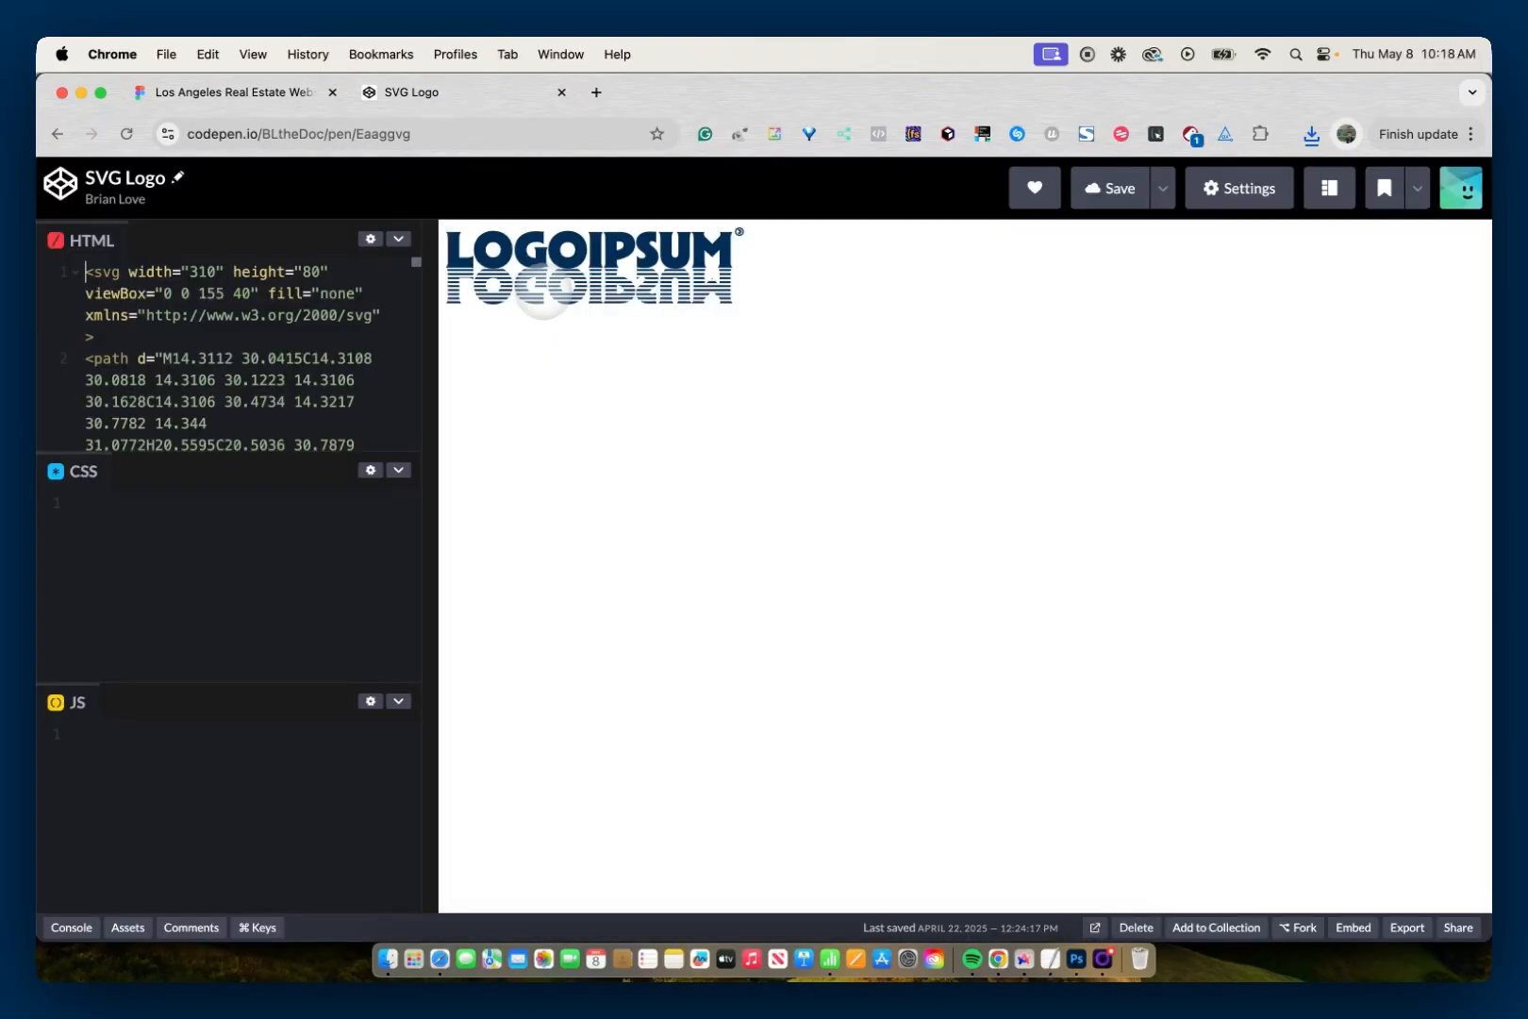
pyautogui.click(320, 315)
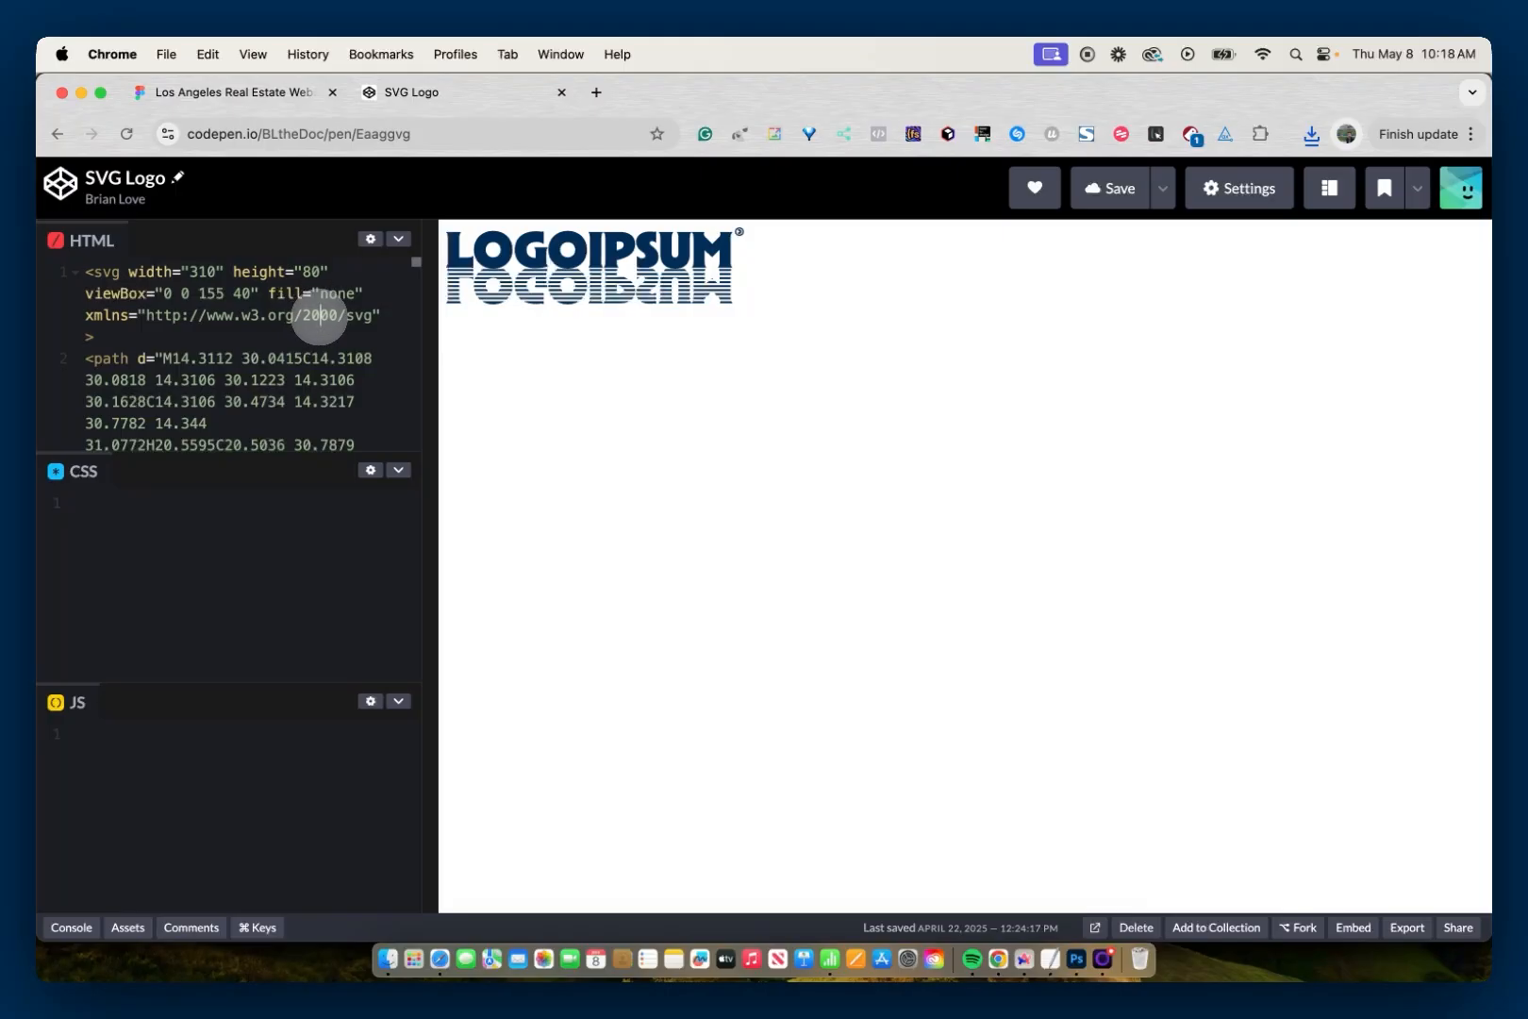
pyautogui.press('super+a')
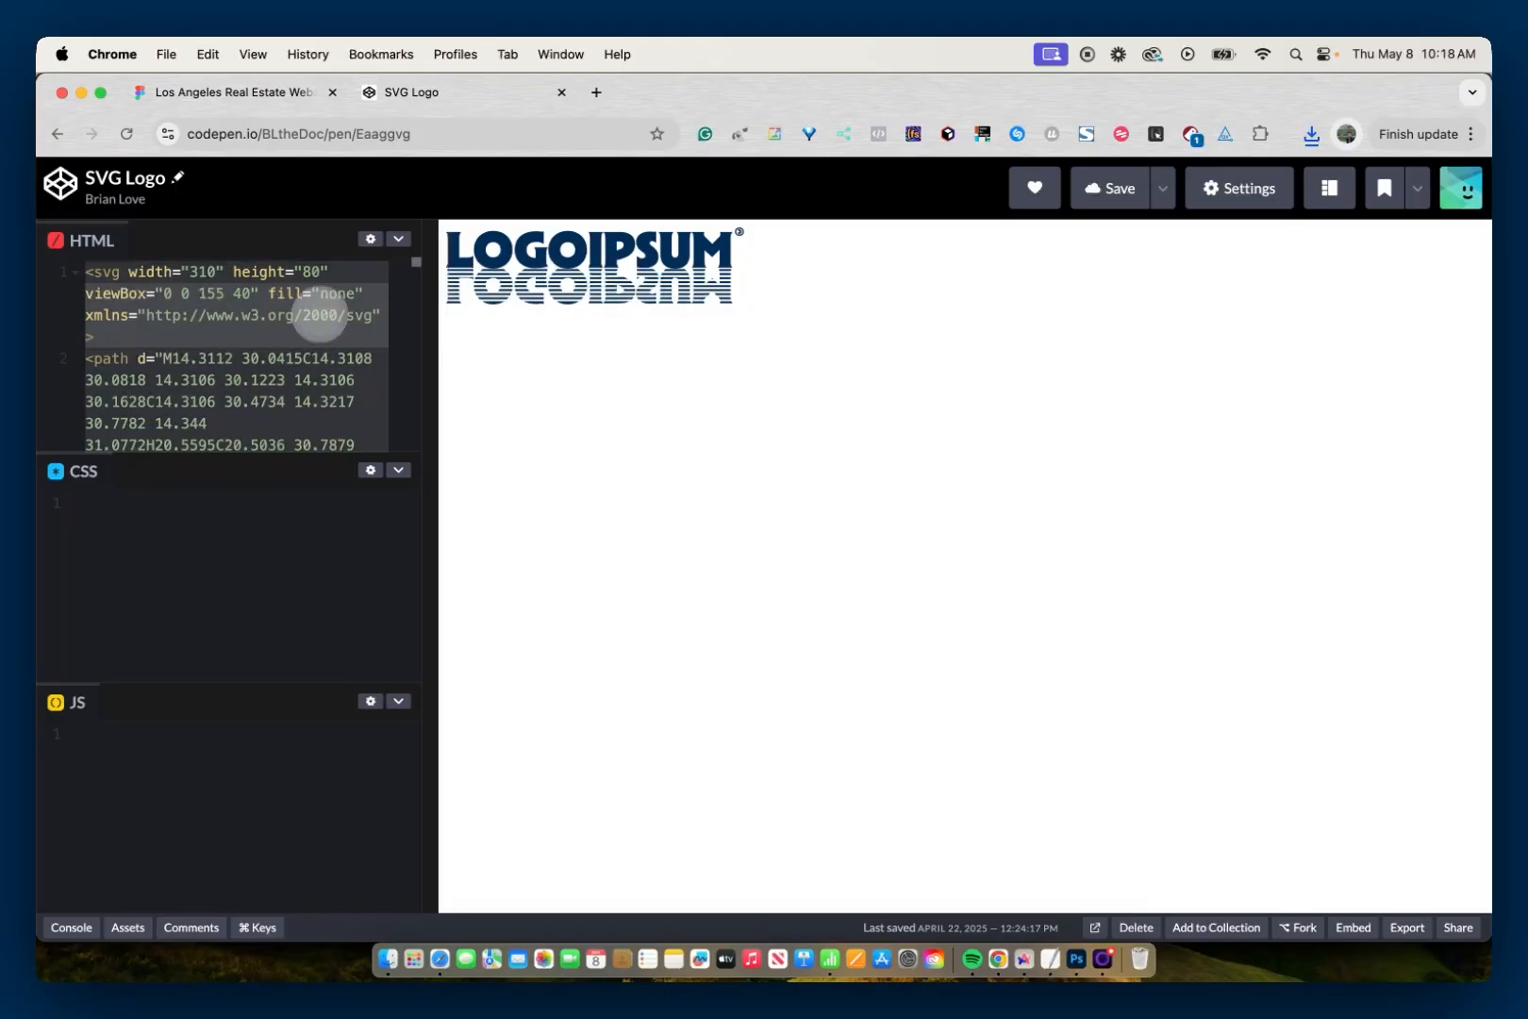
# - Switch back to Figma and paste the copied SVG code as a vector logo above the Homepage 1 frame
pyautogui.click(250, 92)
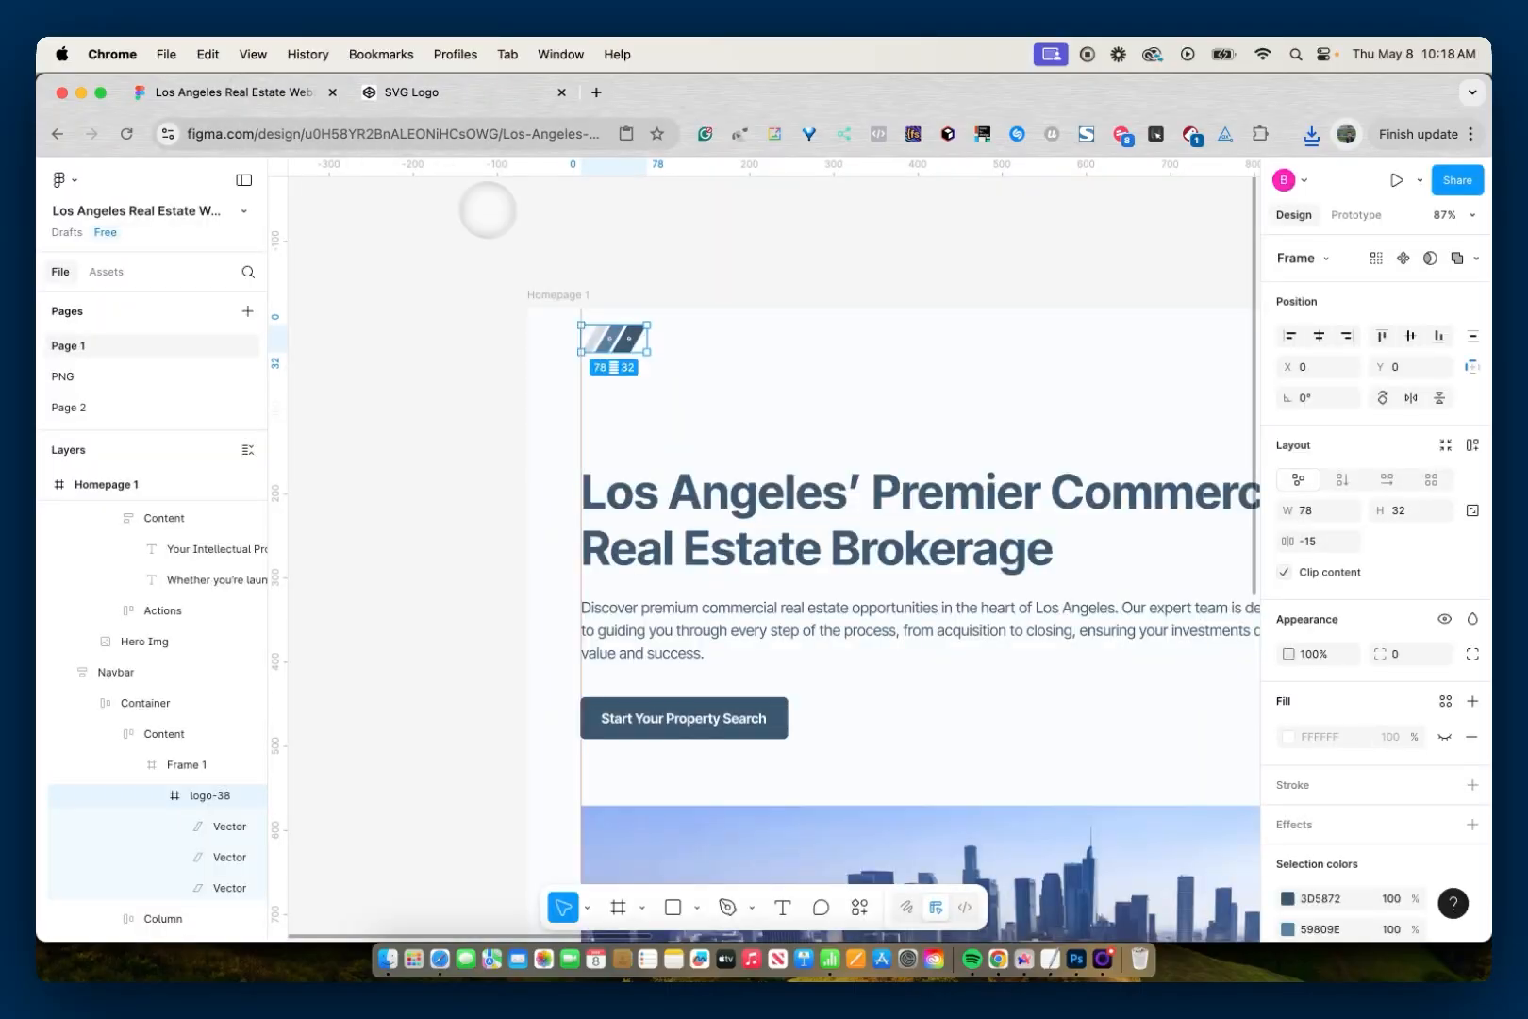
pyautogui.click(505, 226)
pyautogui.scroll(2, 514, 239)
pyautogui.scroll(-2, 514, 239)
pyautogui.scroll(-3, 528, 245)
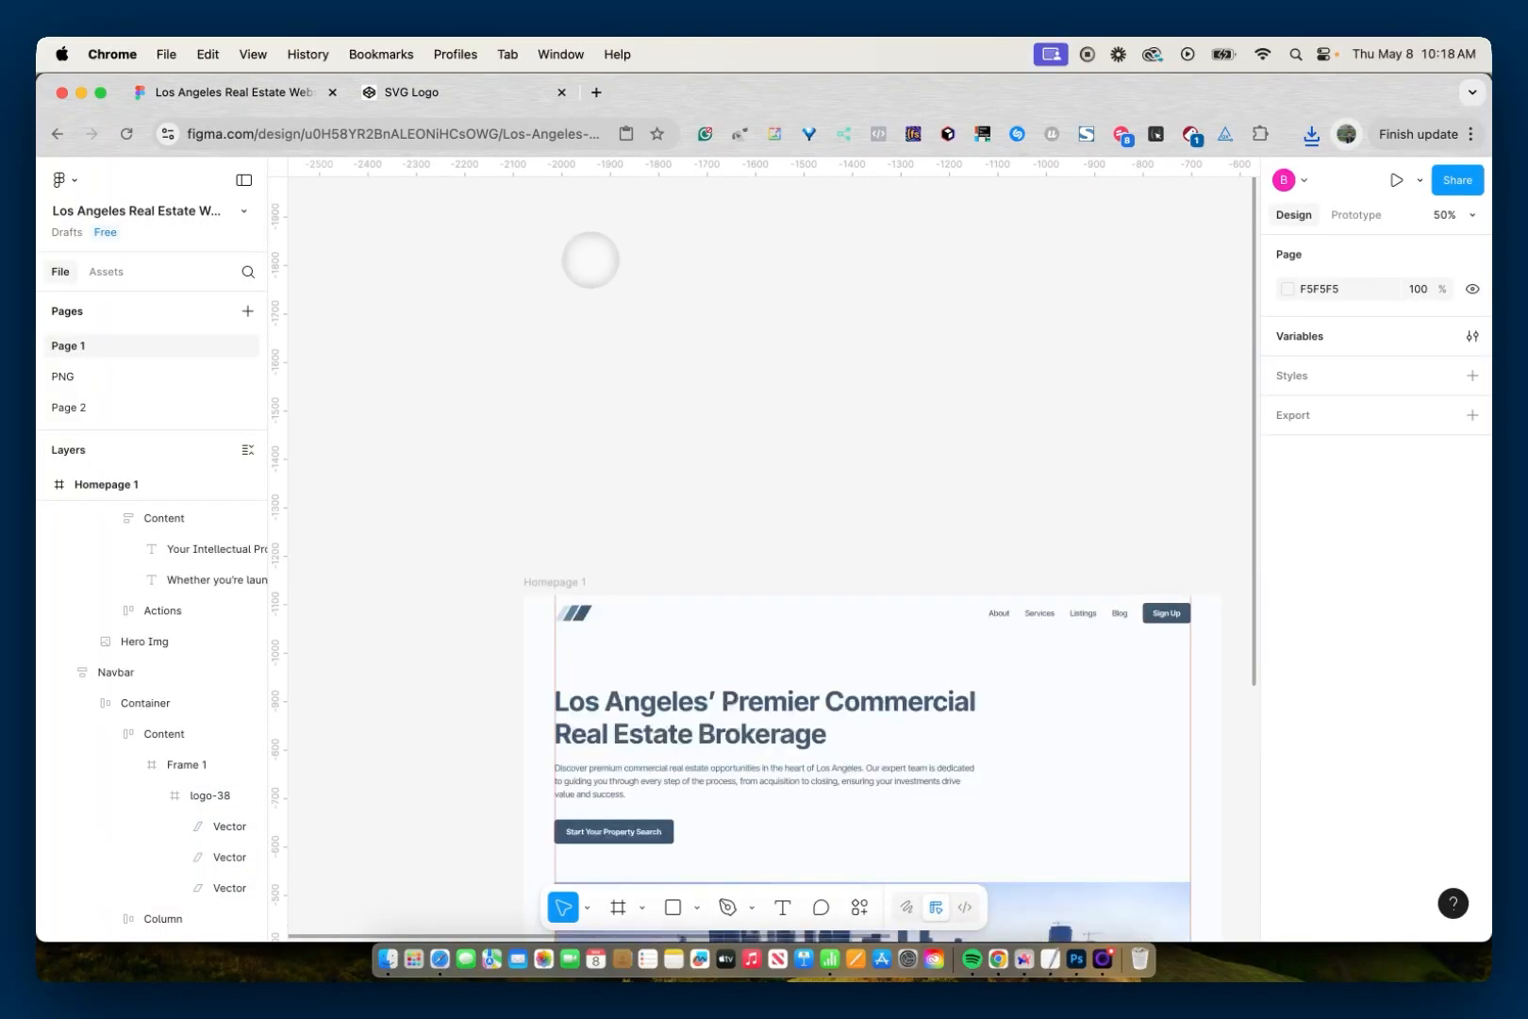
pyautogui.press('super+v')
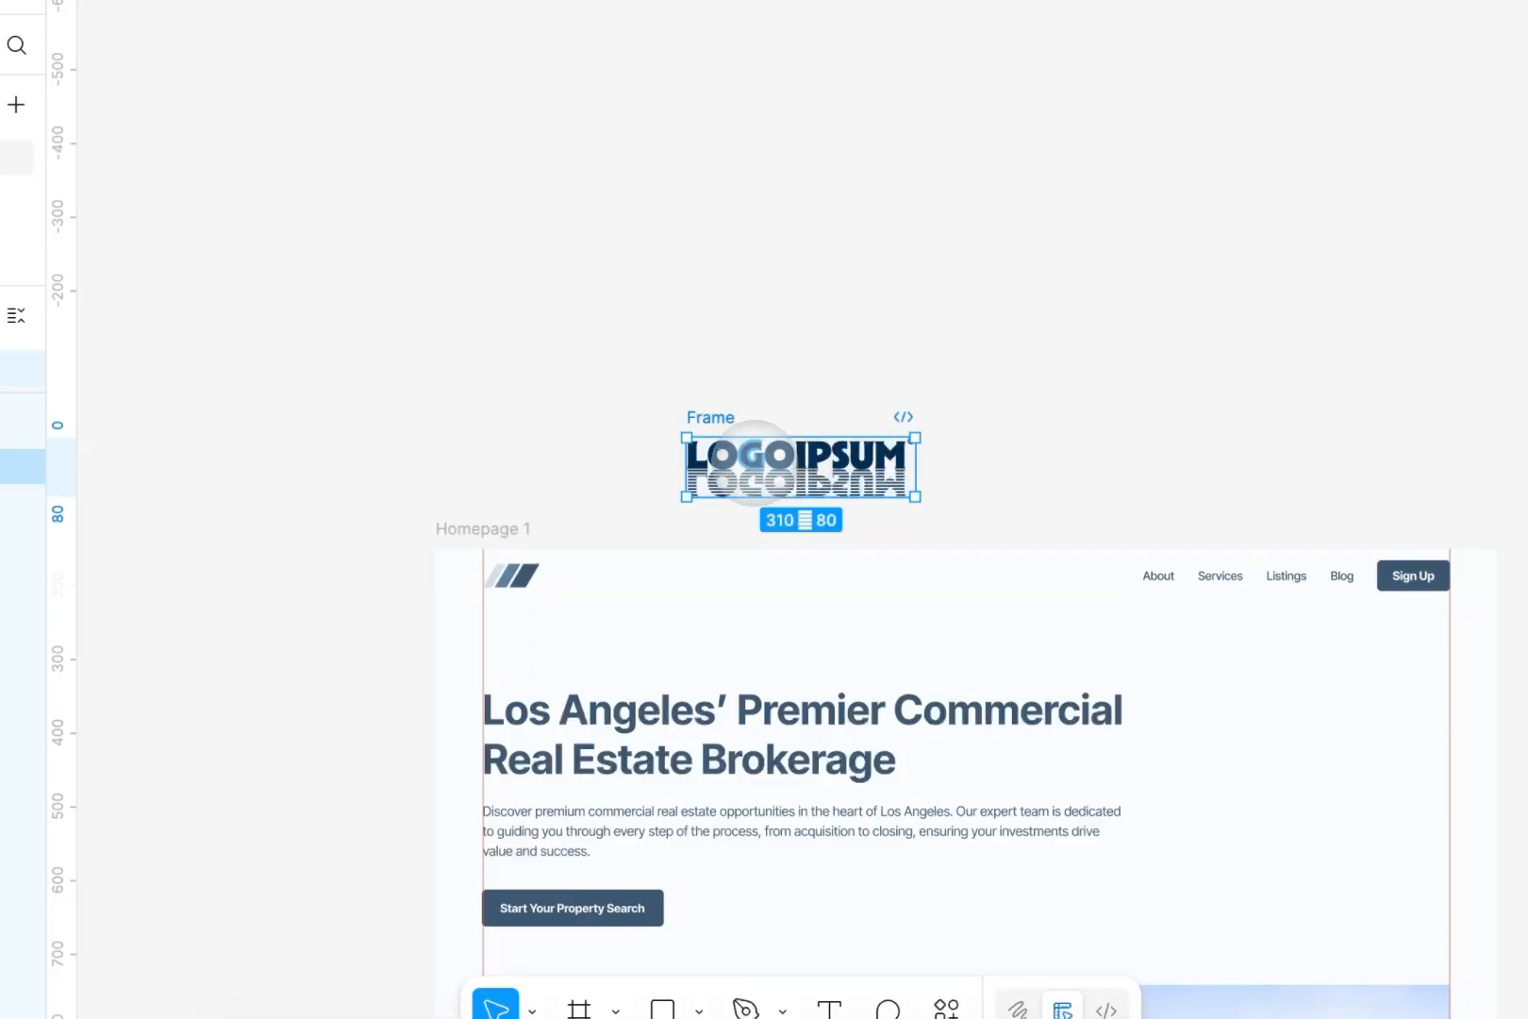
# - Change the fill of the letter G in the pasted LOGOIPSUM logo to the brighter blue 338FE1
pyautogui.click(755, 462)
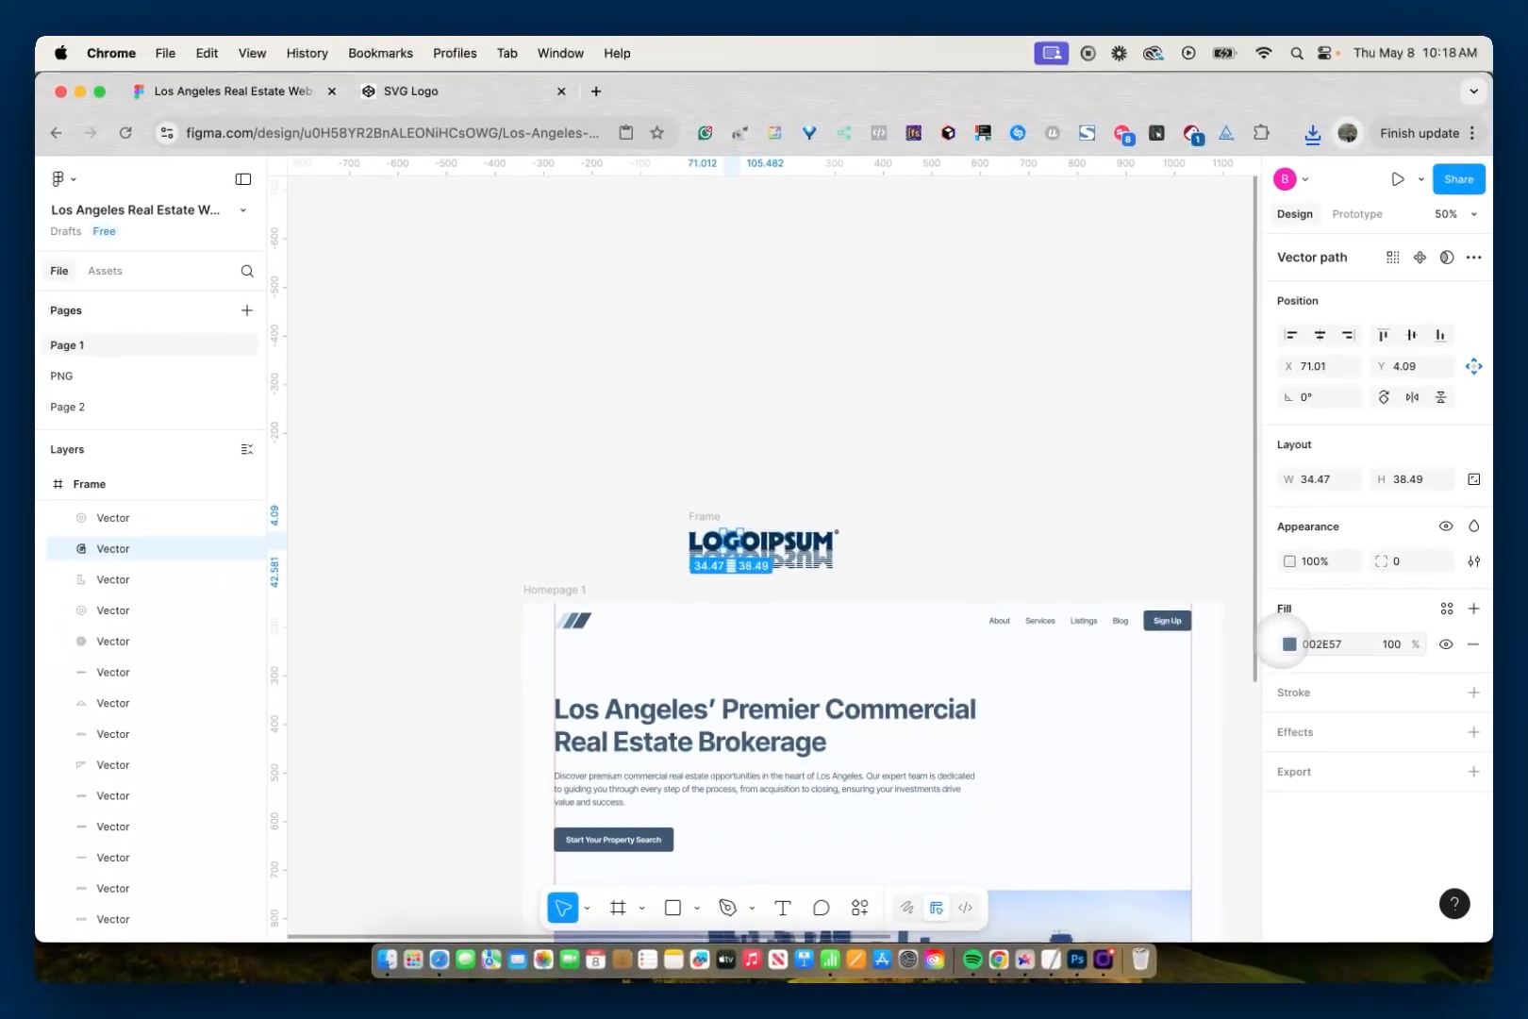
pyautogui.click(1288, 644)
pyautogui.moveTo(1244, 649); pyautogui.dragTo(1201, 536)
pyautogui.click(915, 515)
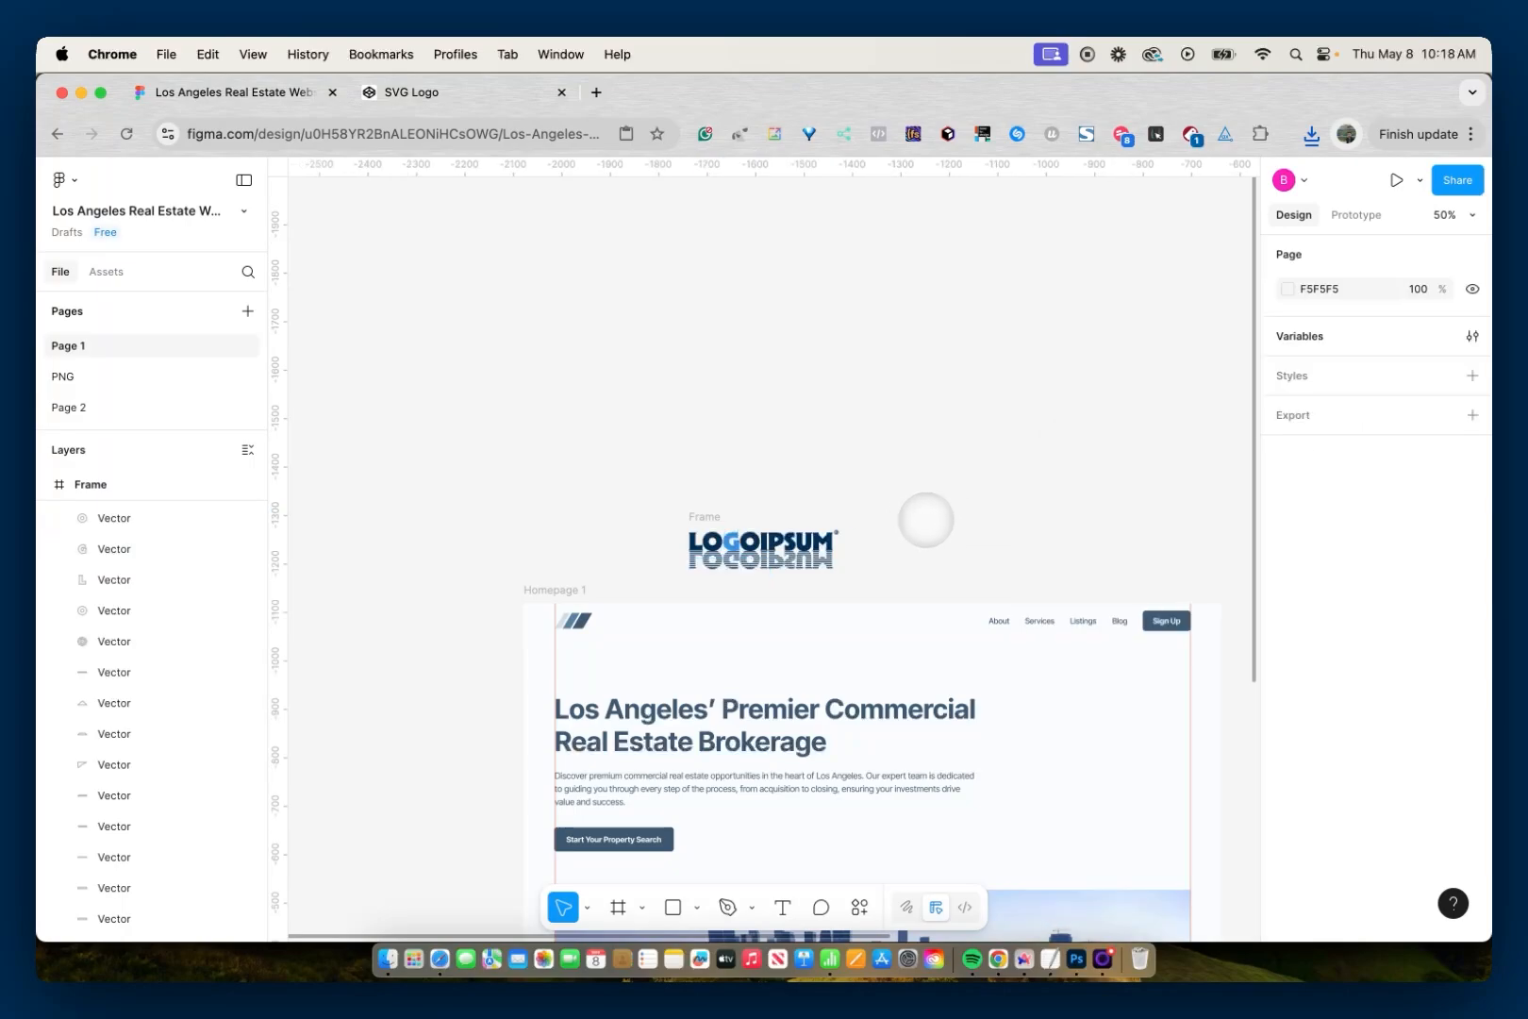
# - Change the fill of the letter M in the LOGOIPSUM logo to the blue 237CCC
pyautogui.click(825, 543)
pyautogui.click(1288, 645)
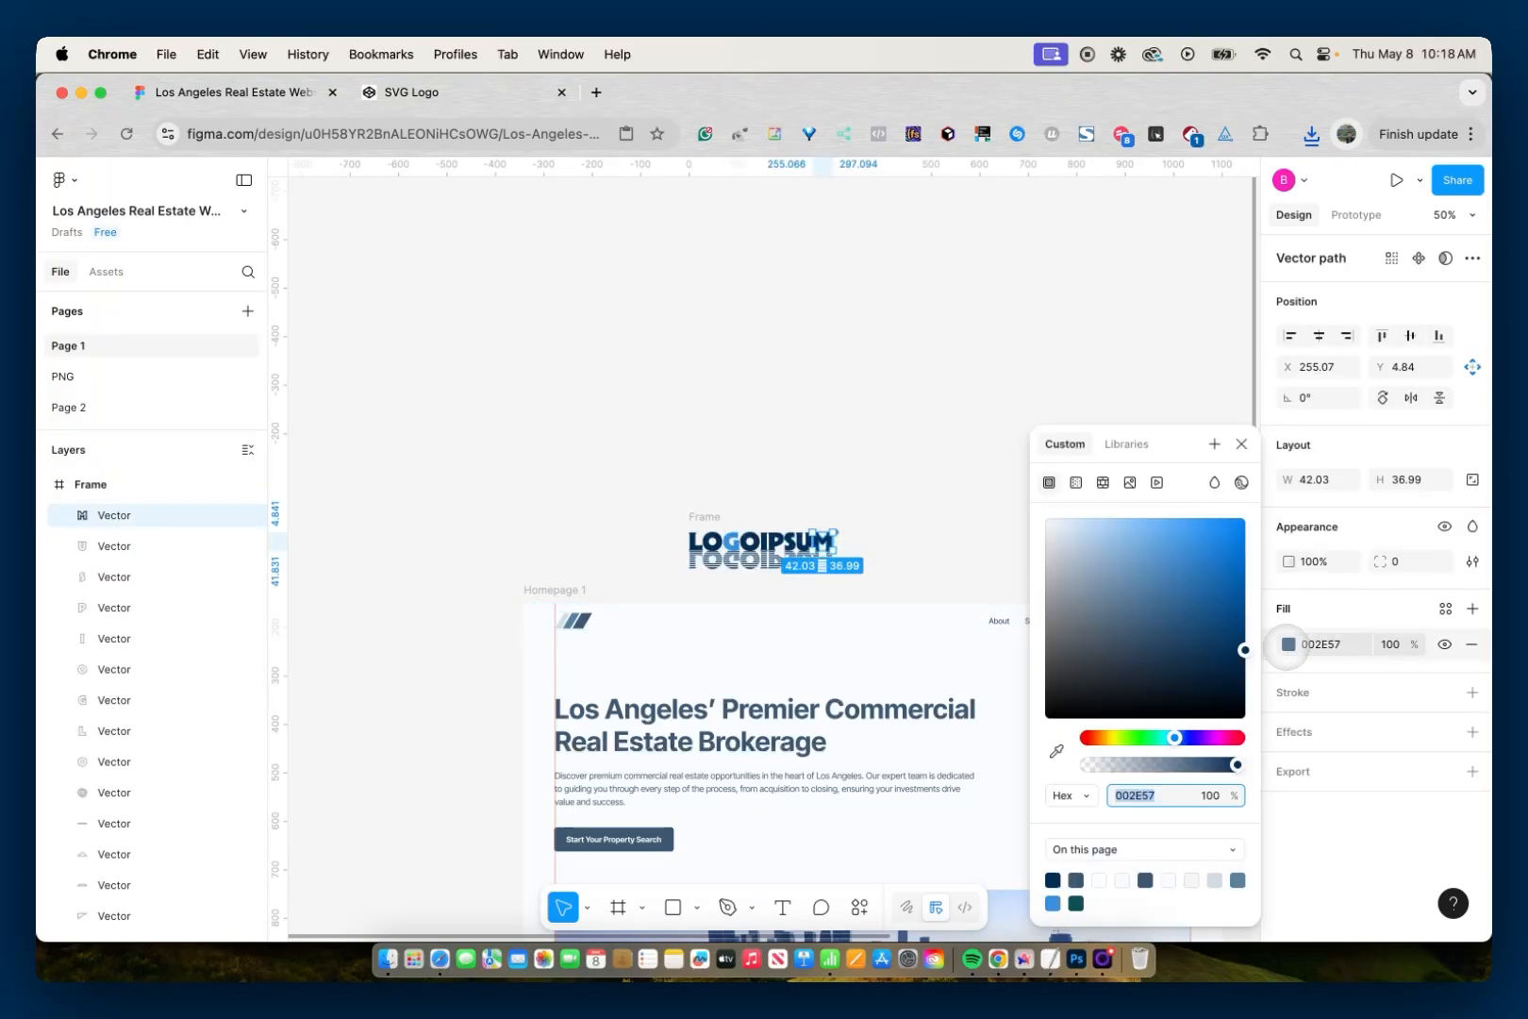
pyautogui.click(1194, 615)
pyautogui.moveTo(1193, 615); pyautogui.dragTo(1211, 557)
pyautogui.click(1242, 444)
pyautogui.click(958, 469)
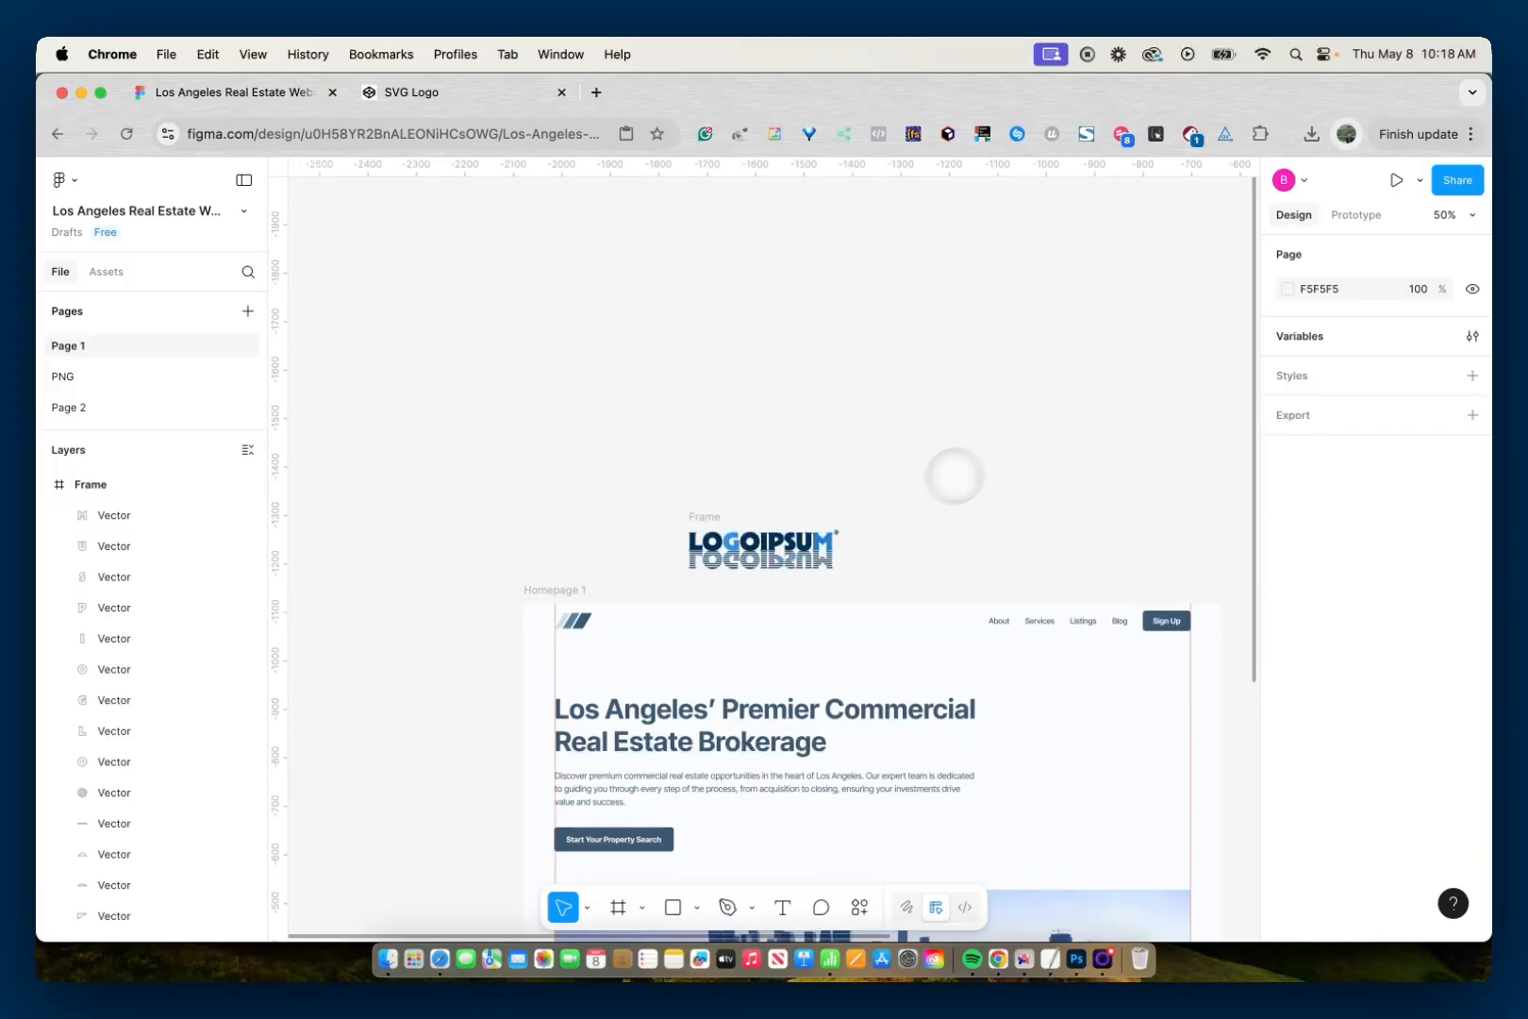
# - Copy the whole recoloured LOGOIPSUM logo frame as SVG
pyautogui.scroll(1, 793, 576)
pyautogui.scroll(5, 792, 576)
pyautogui.click(615, 474)
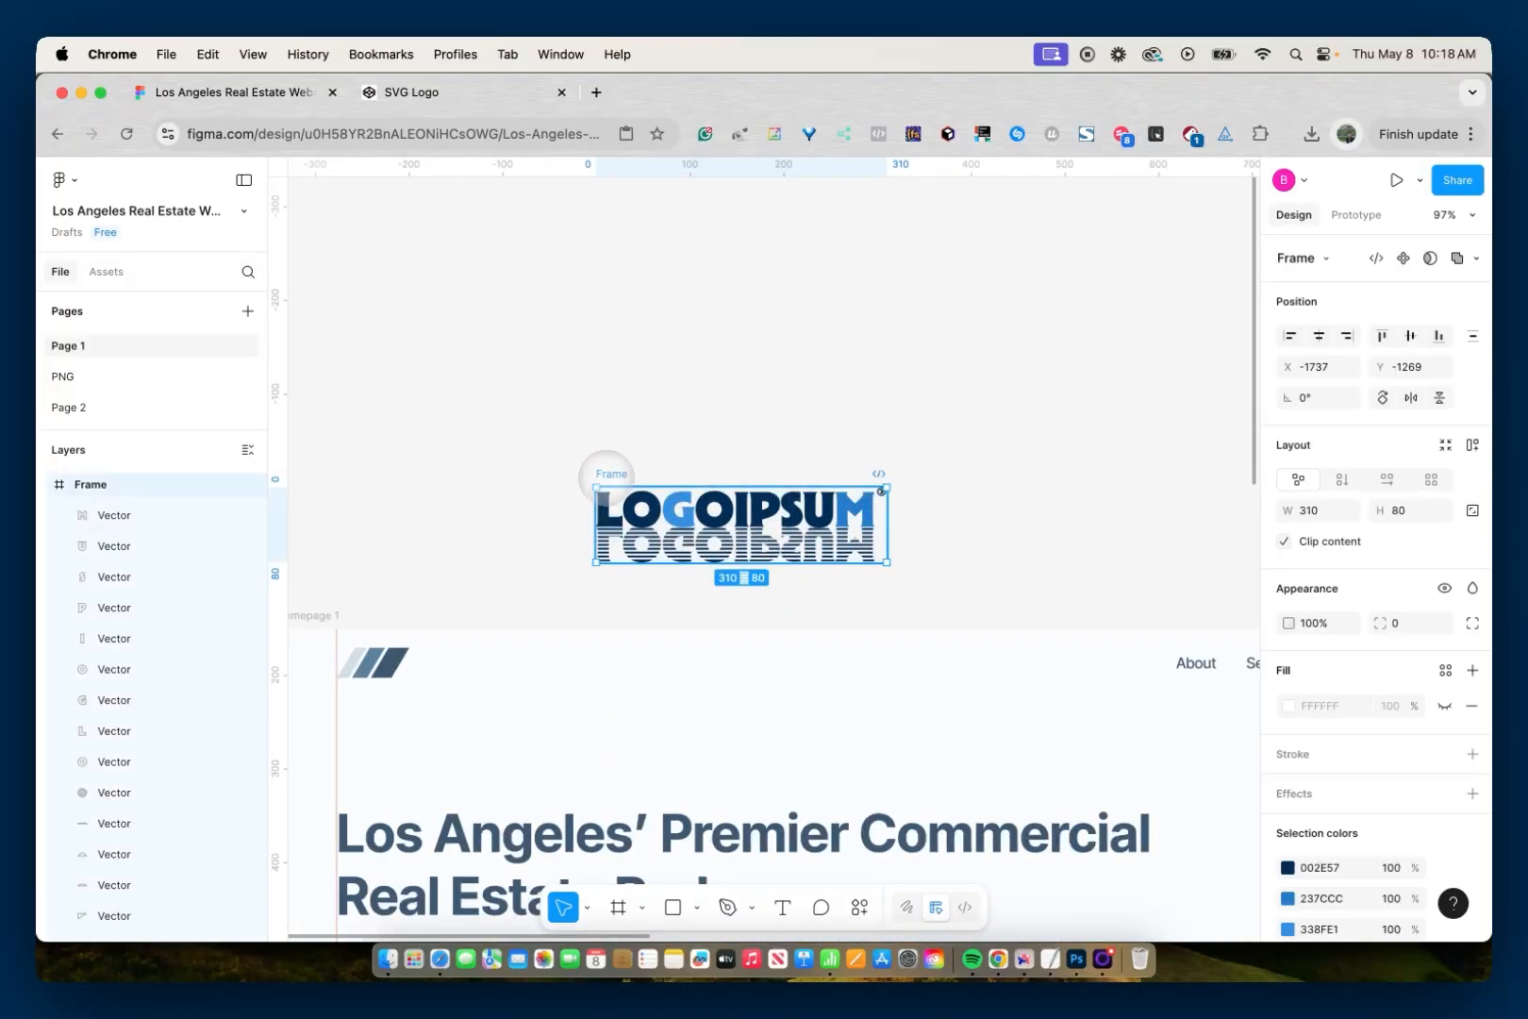
pyautogui.rightClick(615, 474)
pyautogui.moveTo(755, 312)
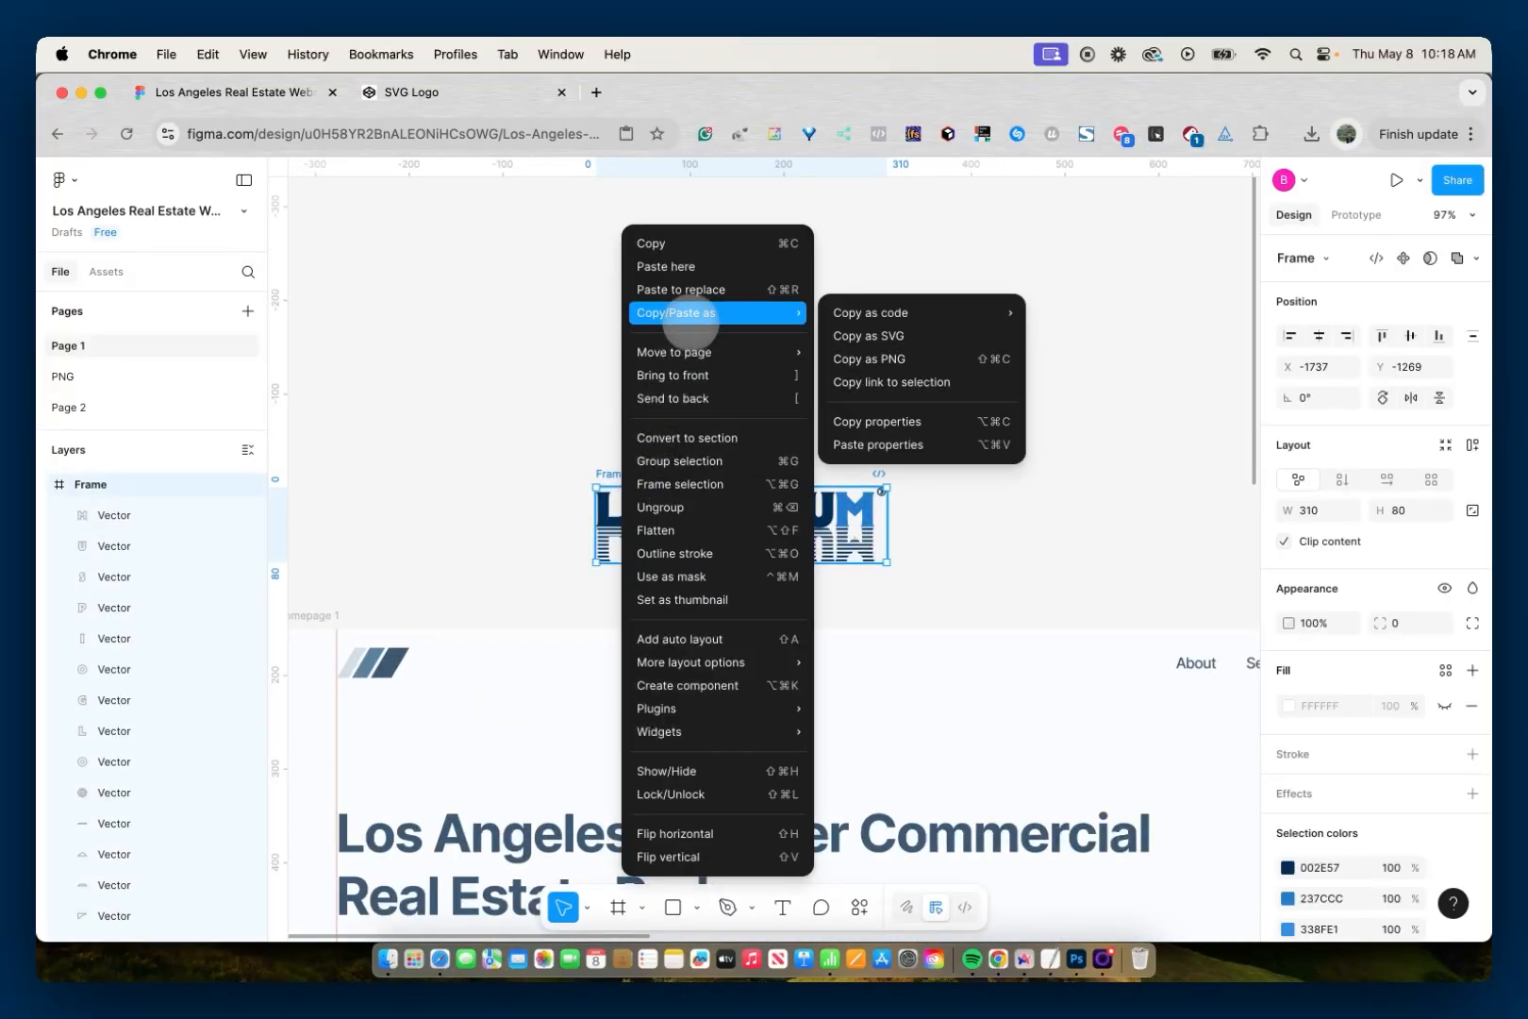
pyautogui.moveTo(807, 313)
pyautogui.click(866, 336)
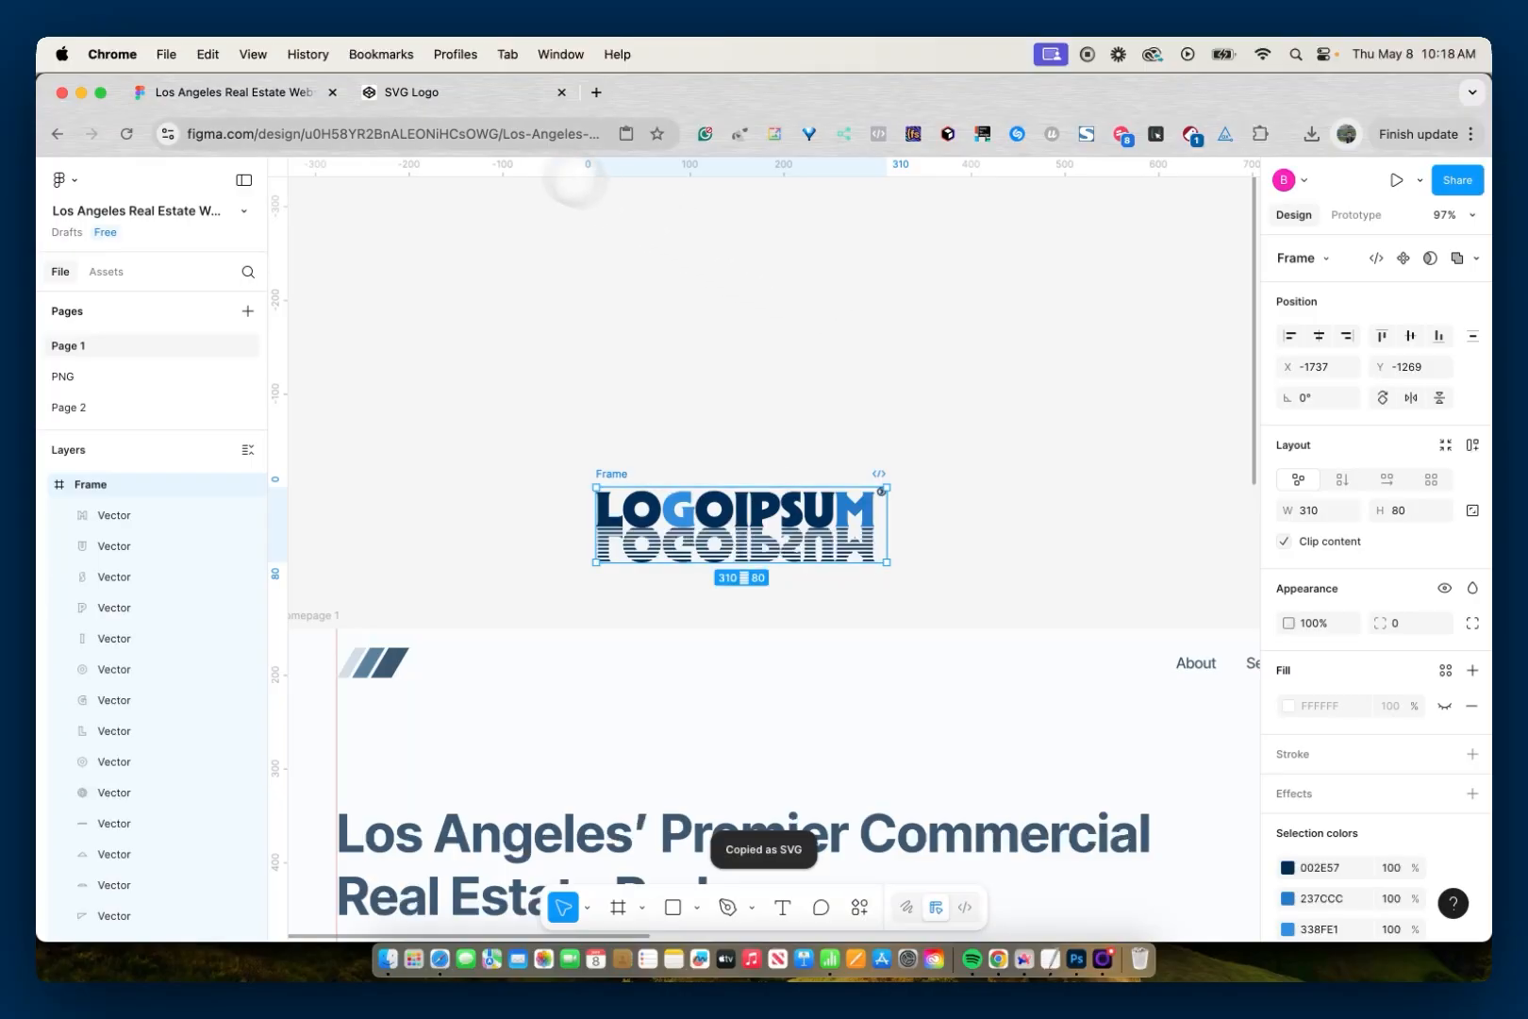
# - Switch to the SVG Logo pen in CodePen and replace all of its HTML code with the copied SVG
pyautogui.click(401, 93)
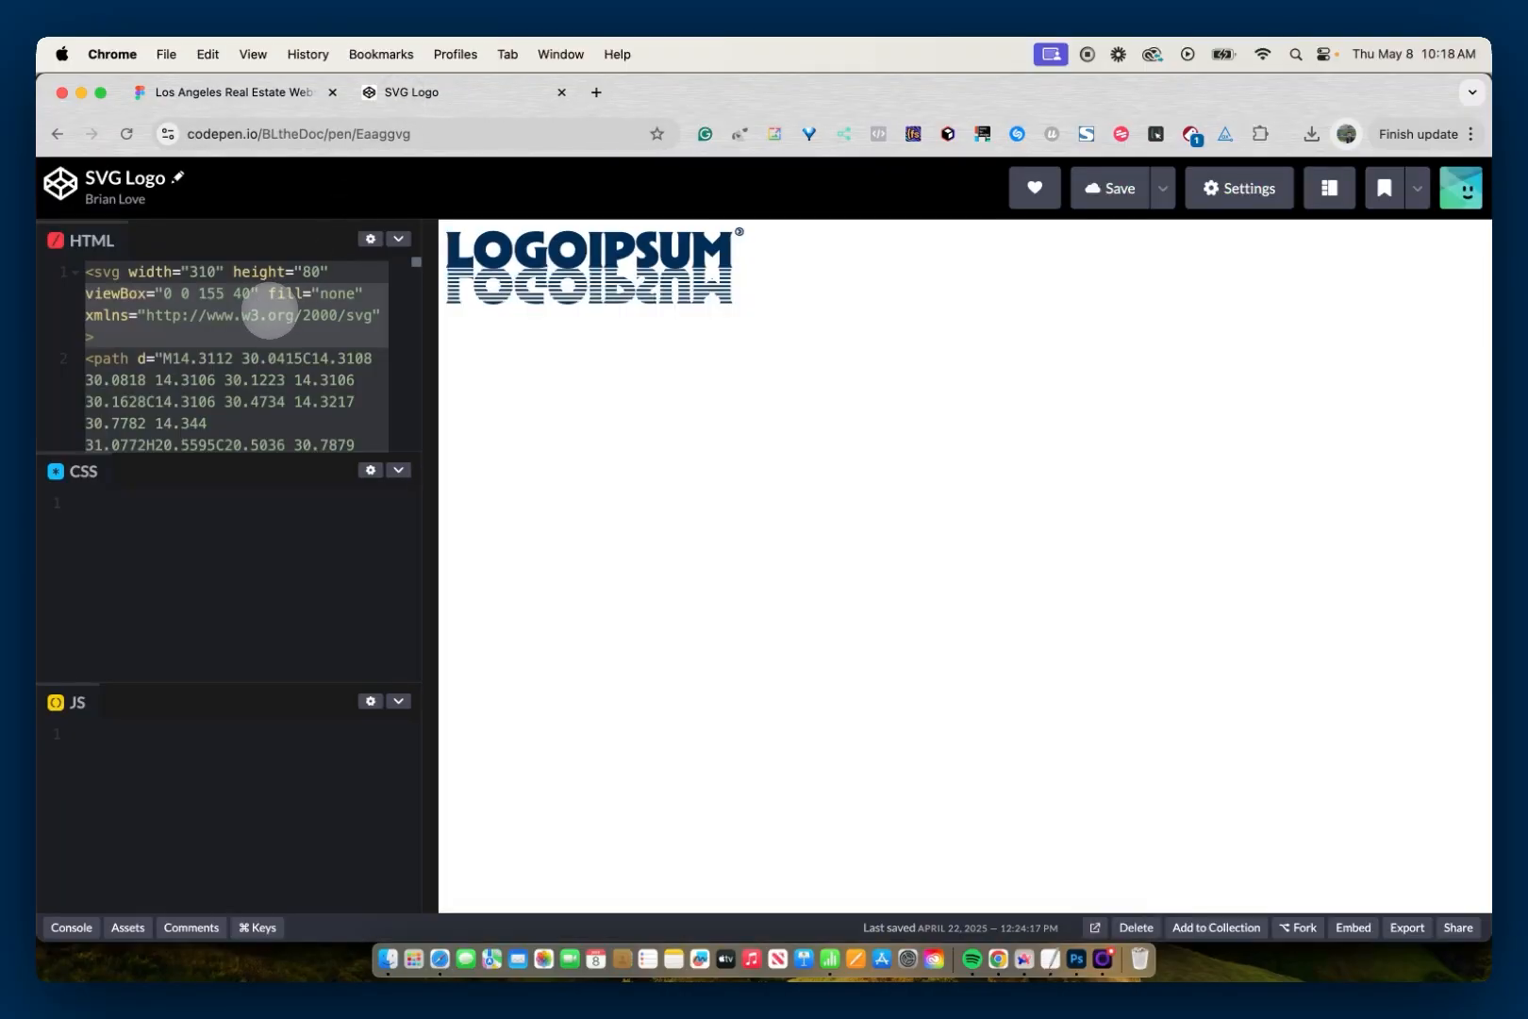
pyautogui.press('BackSpace')
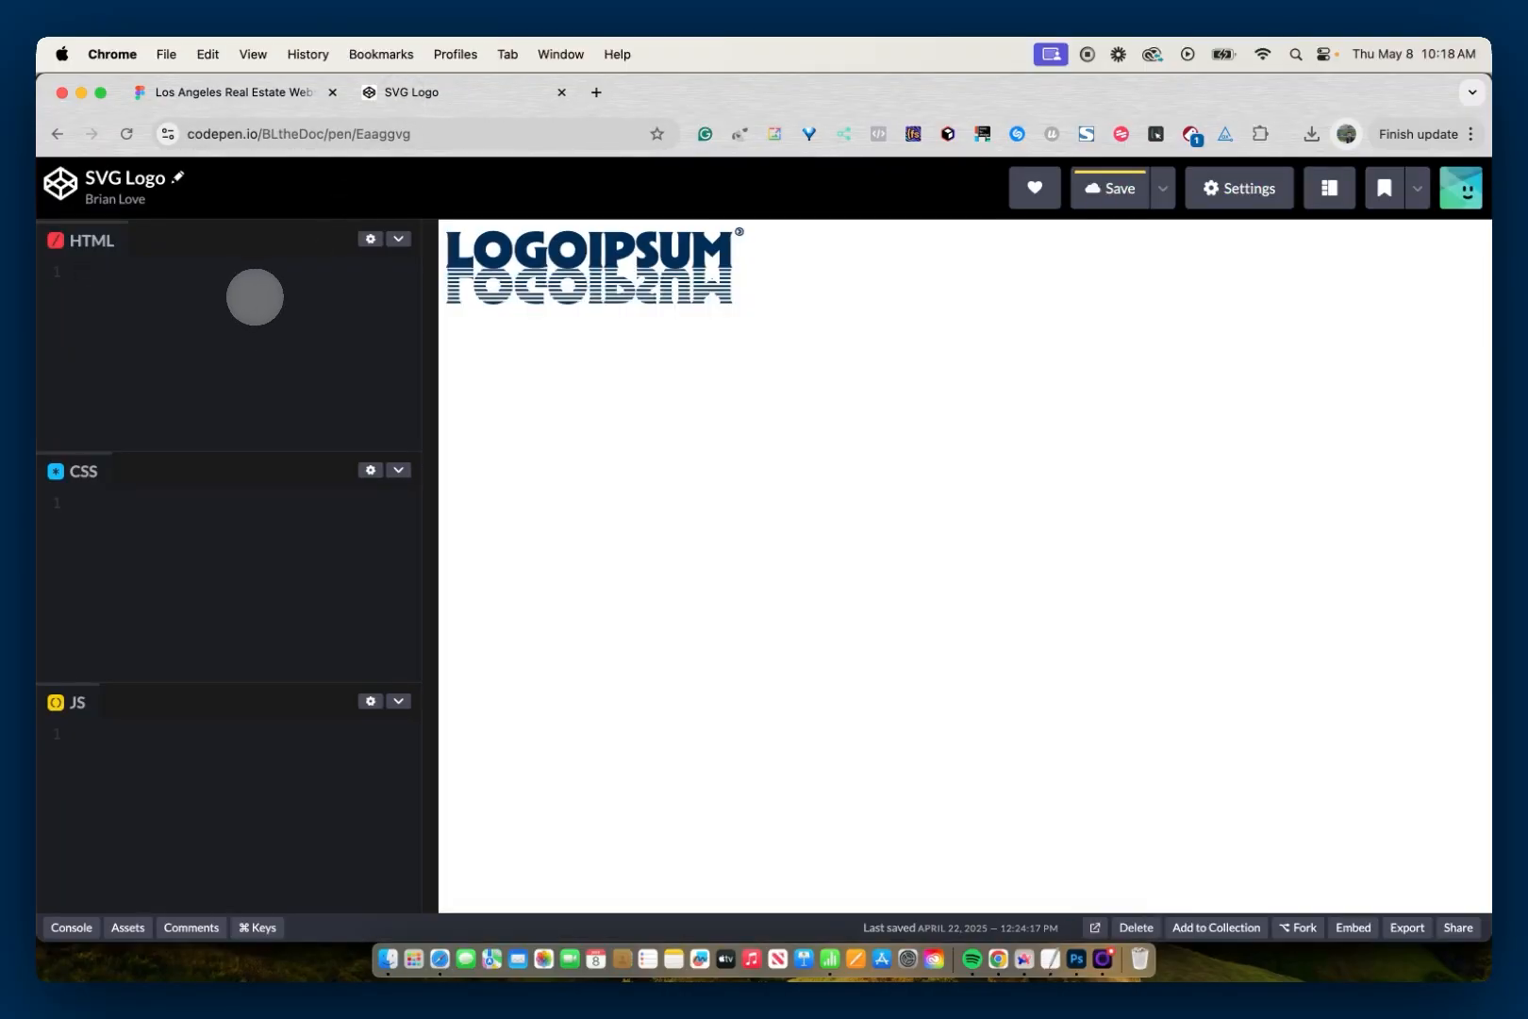
pyautogui.press('super+v')
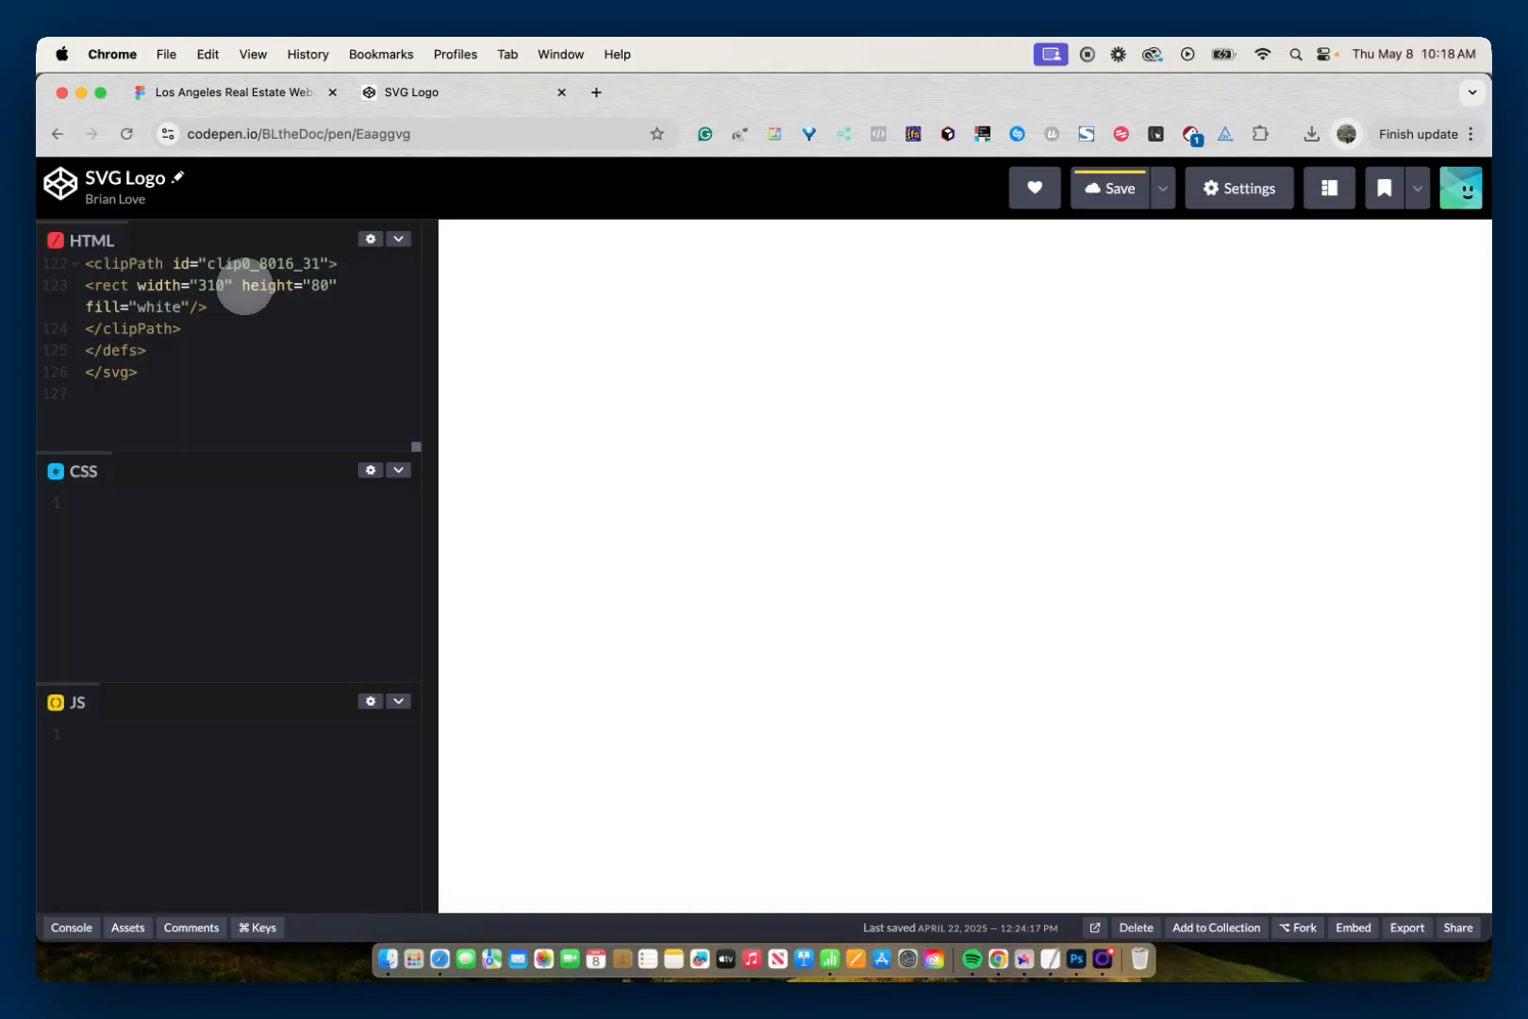
pyautogui.scroll(-3, 244, 285)
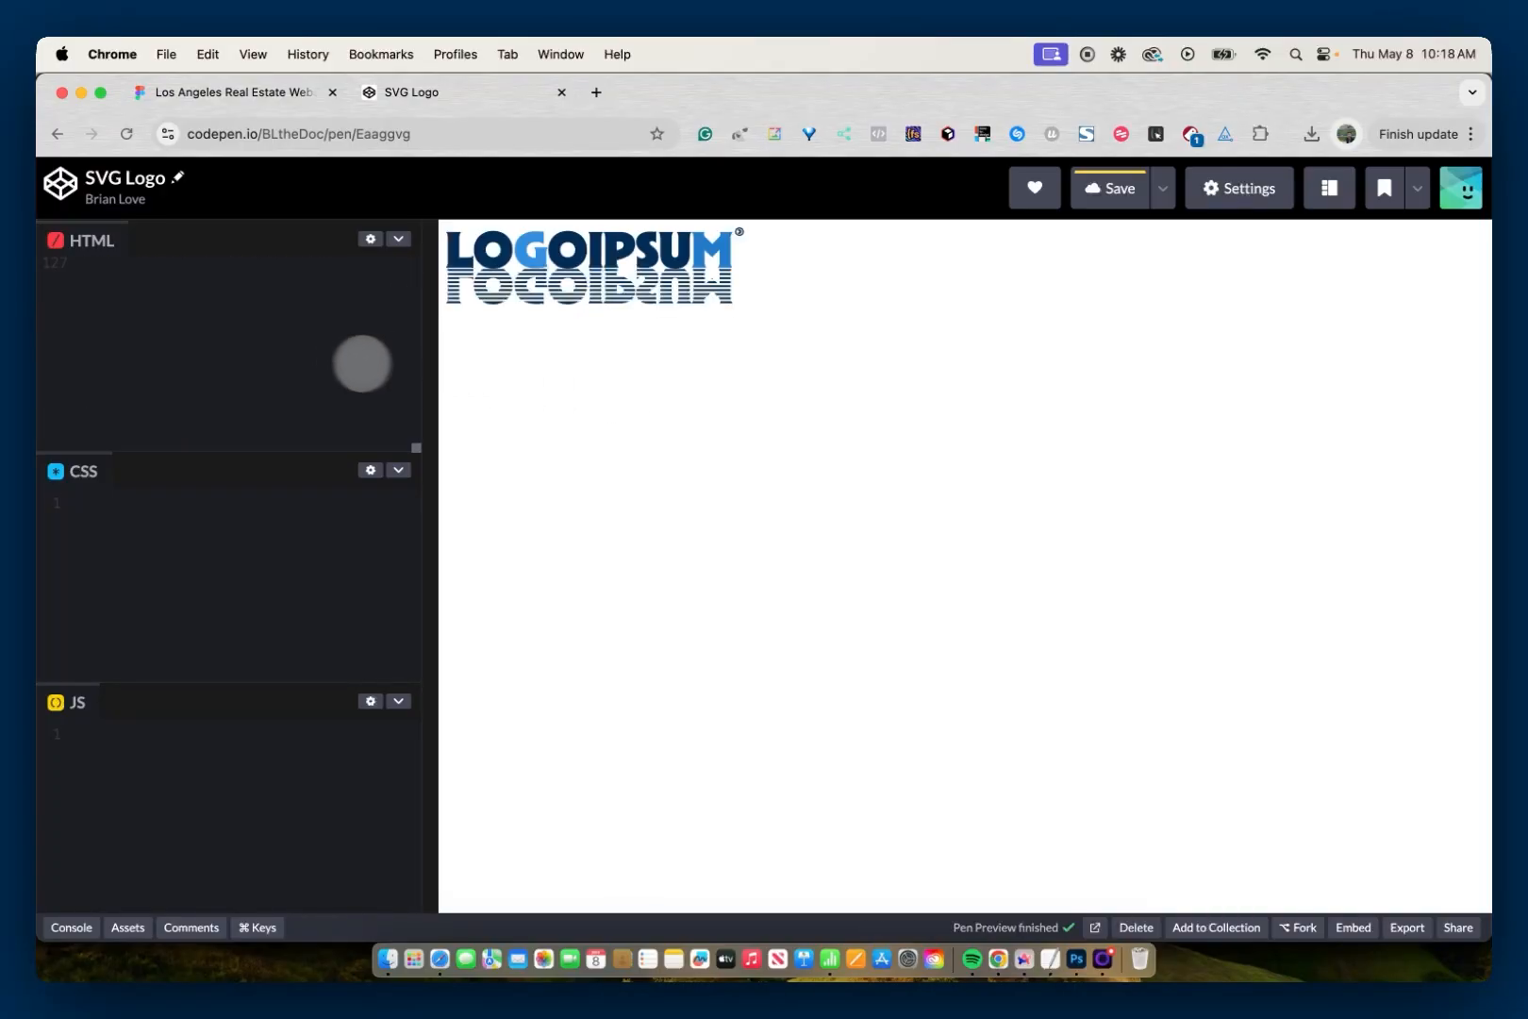